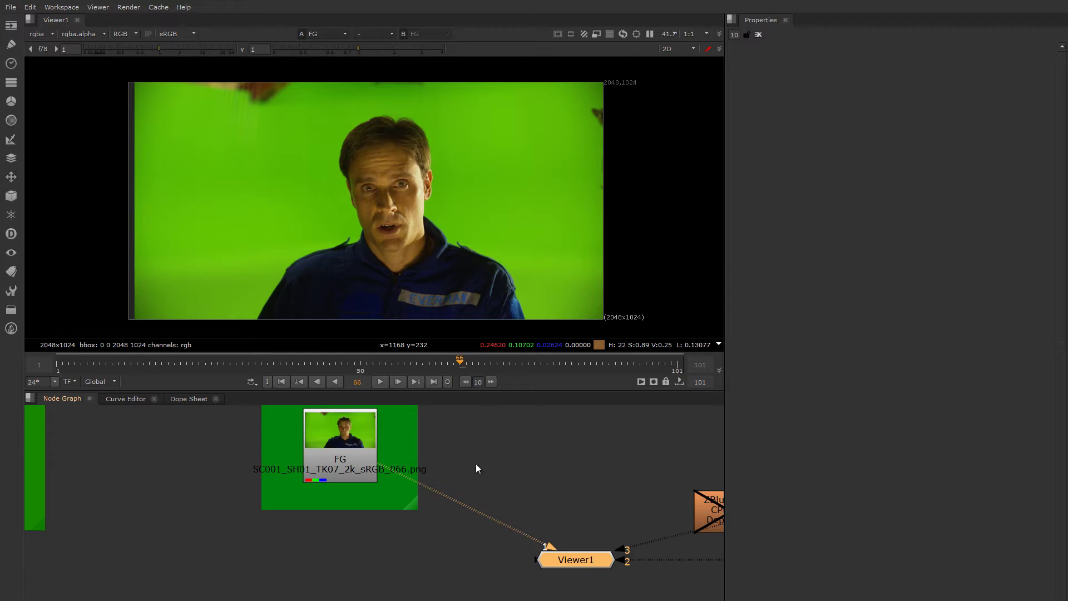
Examine the green-screen plate closely around the actor's hair, face, shoulders and uniform edges.
{"action": "middle_click_drag", "start_coordinate": [355, 166], "coordinate": [396, 206]}
{"action": "scroll", "coordinate": [401, 172], "scroll_direction": "up", "scroll_amount": 3}
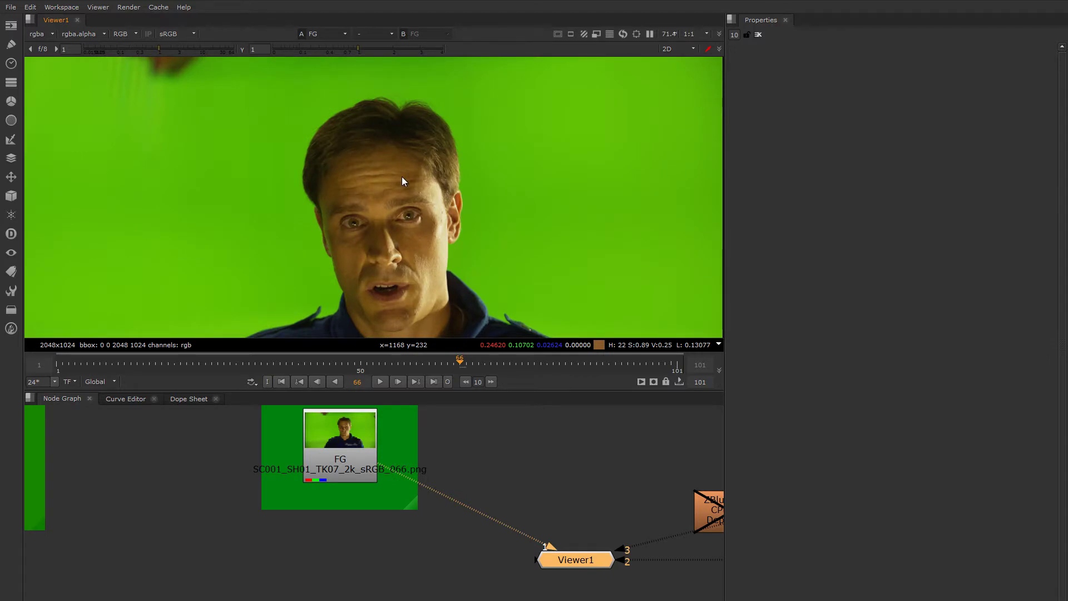
{"action": "scroll", "coordinate": [402, 176], "scroll_direction": "up", "scroll_amount": 2}
{"action": "middle_click_drag", "start_coordinate": [400, 166], "coordinate": [398, 189]}
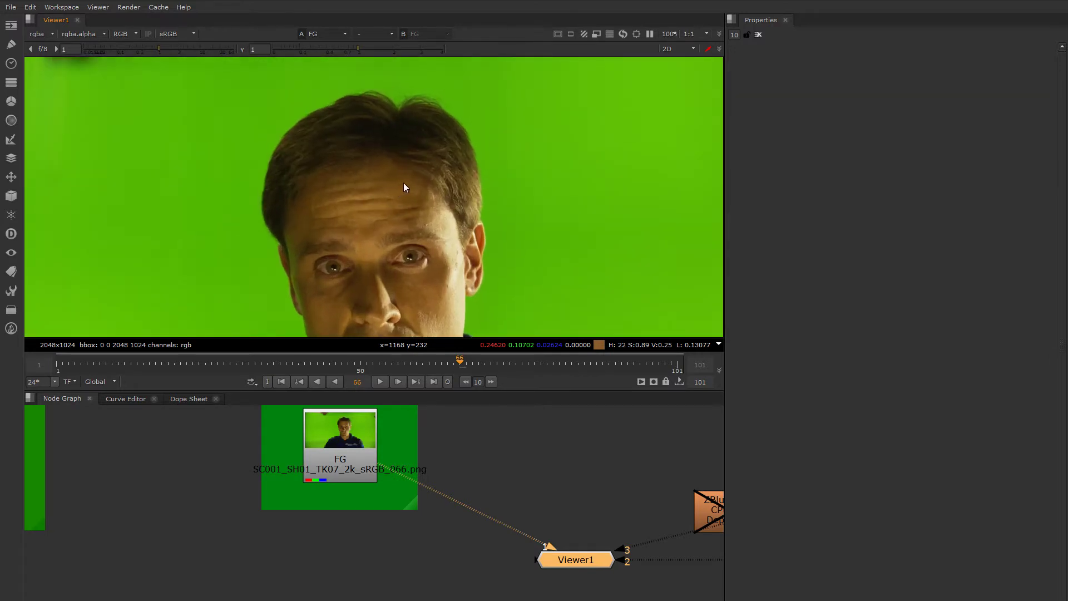
{"action": "scroll", "coordinate": [408, 179], "scroll_direction": "up", "scroll_amount": 2}
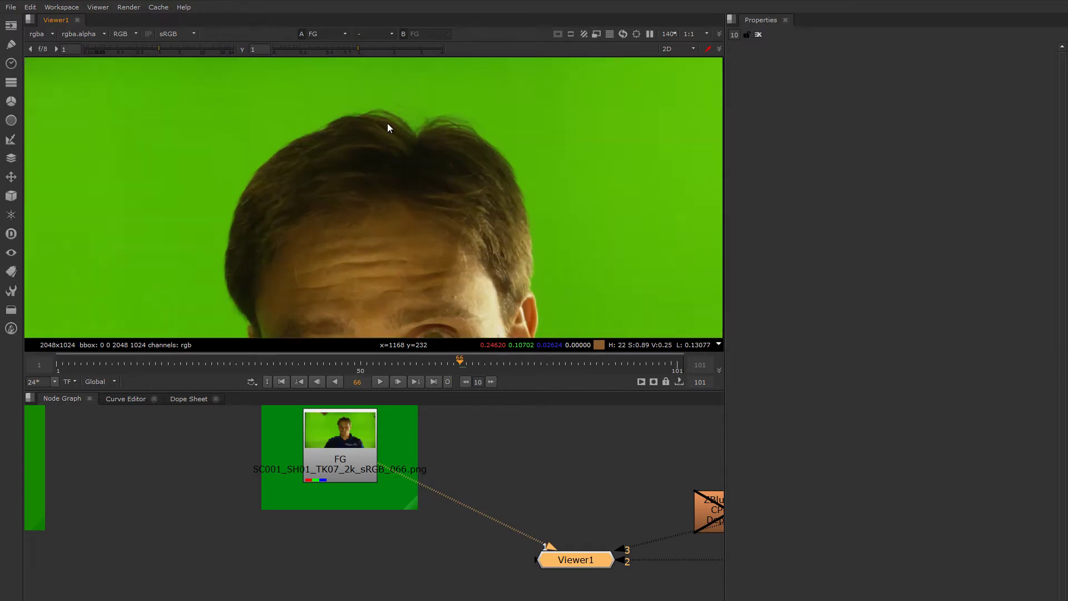
{"action": "scroll", "coordinate": [414, 163], "scroll_direction": "down", "scroll_amount": 3}
{"action": "middle_click_drag", "start_coordinate": [368, 237], "coordinate": [434, 162]}
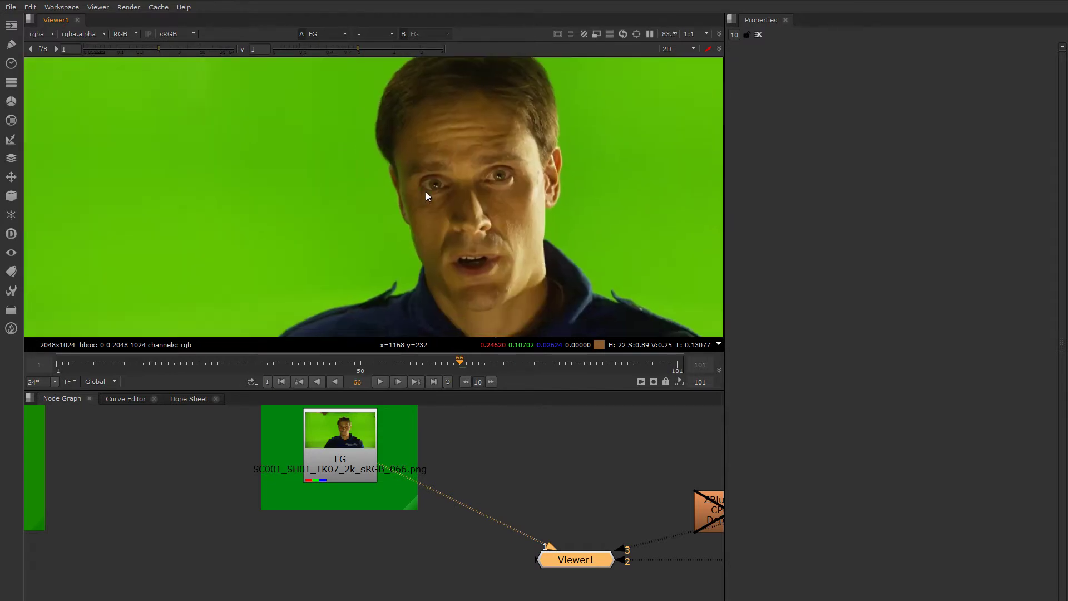
{"action": "middle_click_drag", "start_coordinate": [325, 329], "coordinate": [400, 241]}
{"action": "middle_click_drag", "start_coordinate": [357, 275], "coordinate": [373, 243]}
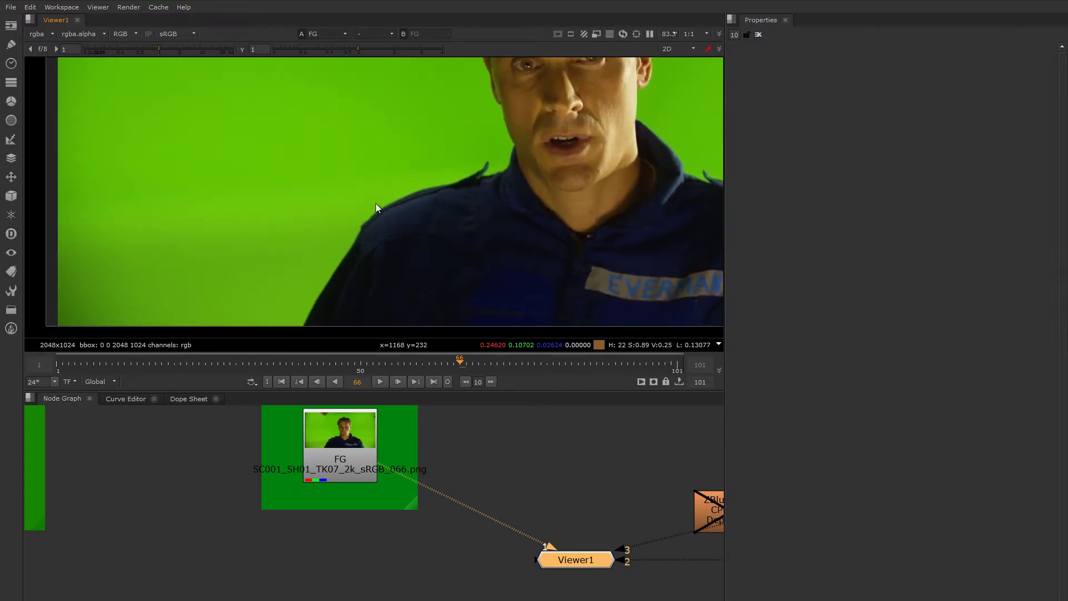
{"action": "middle_click_drag", "start_coordinate": [492, 206], "coordinate": [332, 203]}
{"action": "middle_click_drag", "start_coordinate": [493, 225], "coordinate": [439, 231]}
{"action": "scroll", "coordinate": [440, 234], "scroll_direction": "up", "scroll_amount": 4}
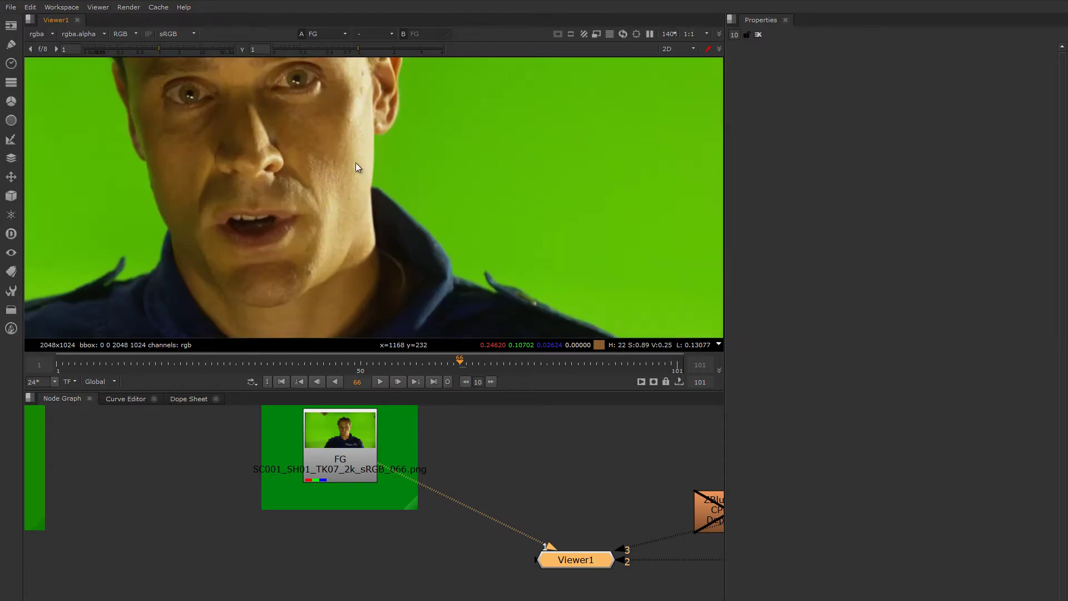
{"action": "scroll", "coordinate": [405, 233], "scroll_direction": "down", "scroll_amount": 4}
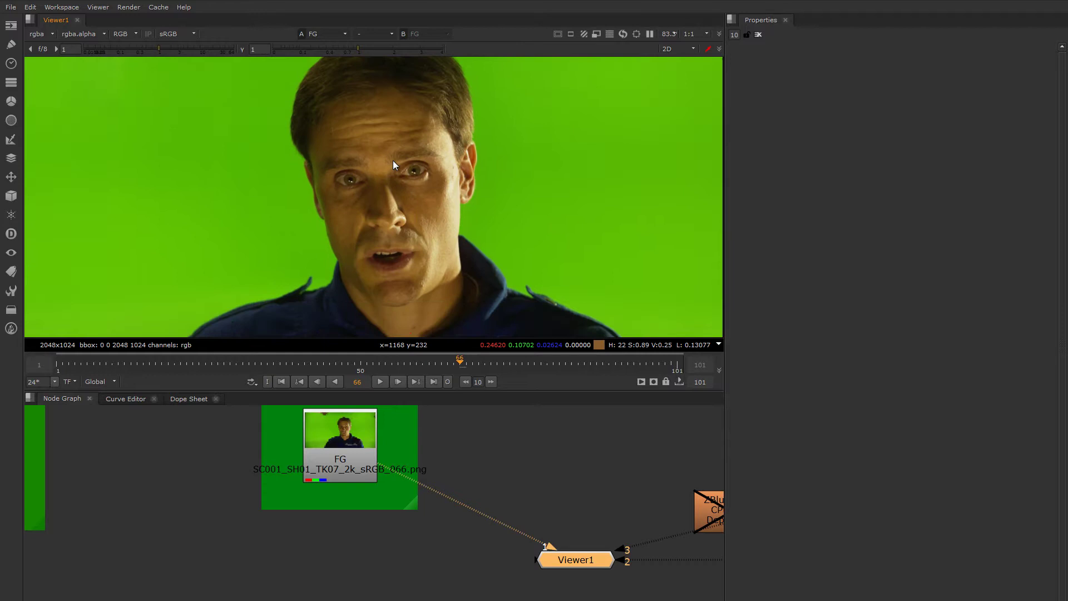
{"action": "scroll", "coordinate": [391, 148], "scroll_direction": "down", "scroll_amount": 3}
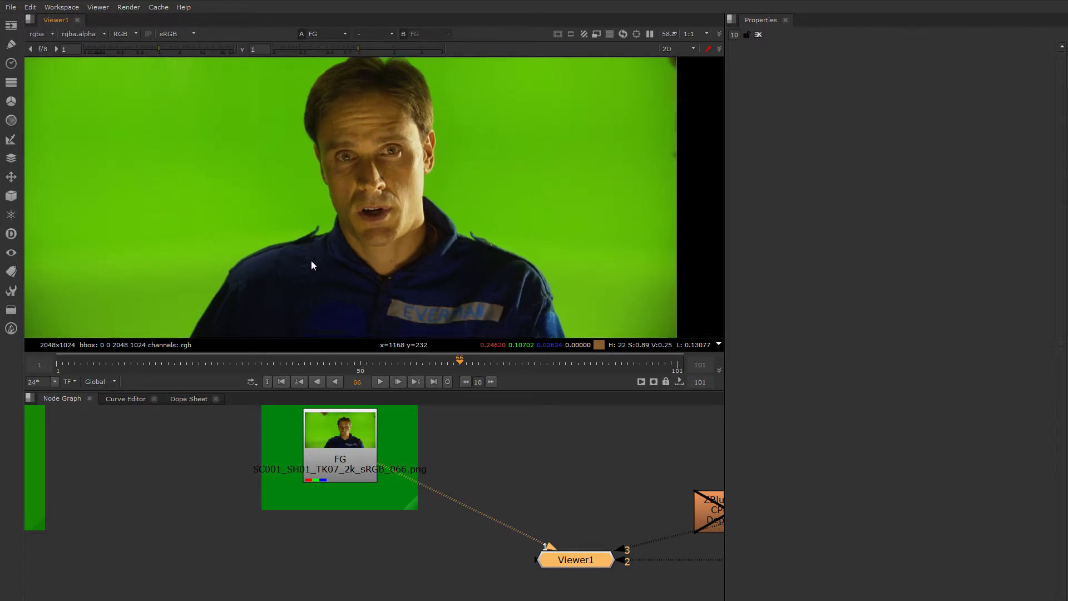
{"action": "scroll", "coordinate": [311, 260], "scroll_direction": "down", "scroll_amount": 1}
{"action": "middle_click_drag", "start_coordinate": [339, 261], "coordinate": [344, 265]}
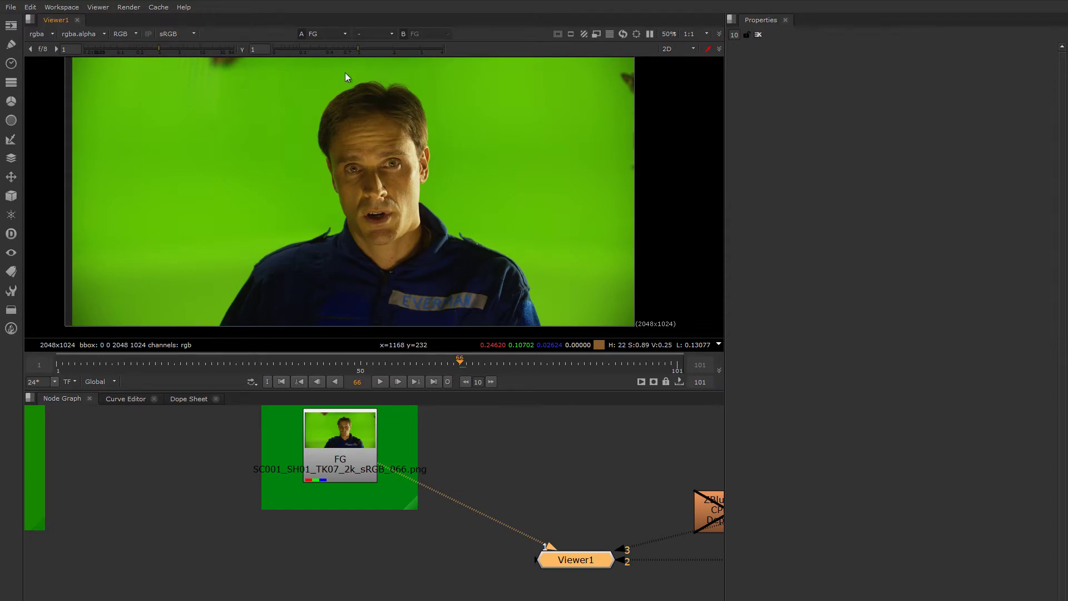
{"action": "scroll", "coordinate": [465, 153], "scroll_direction": "up", "scroll_amount": 1}
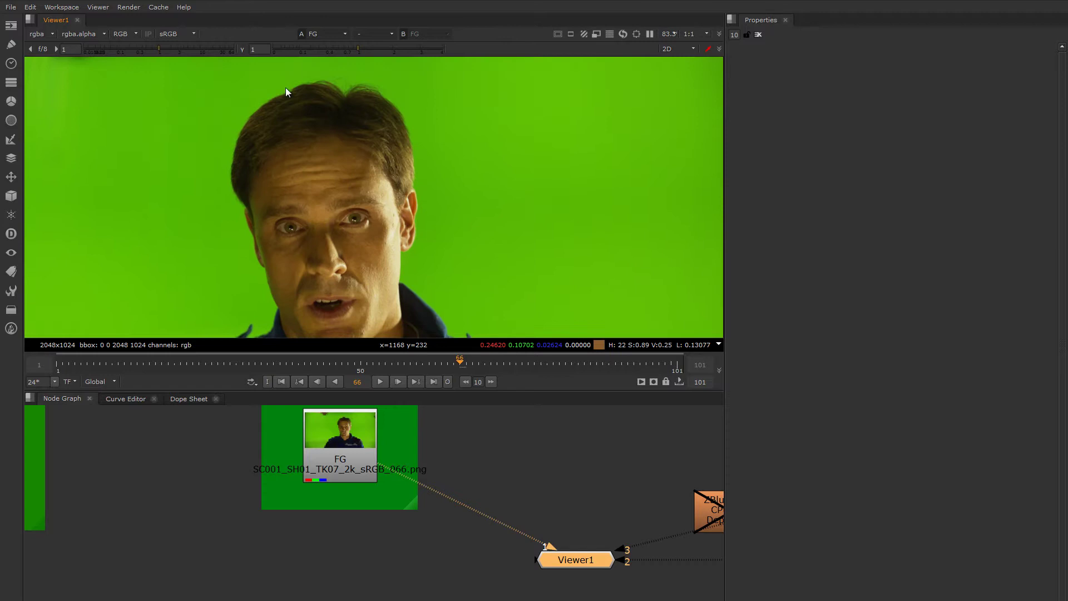
{"action": "middle_click_drag", "start_coordinate": [249, 202], "coordinate": [374, 161], "text": "alt"}
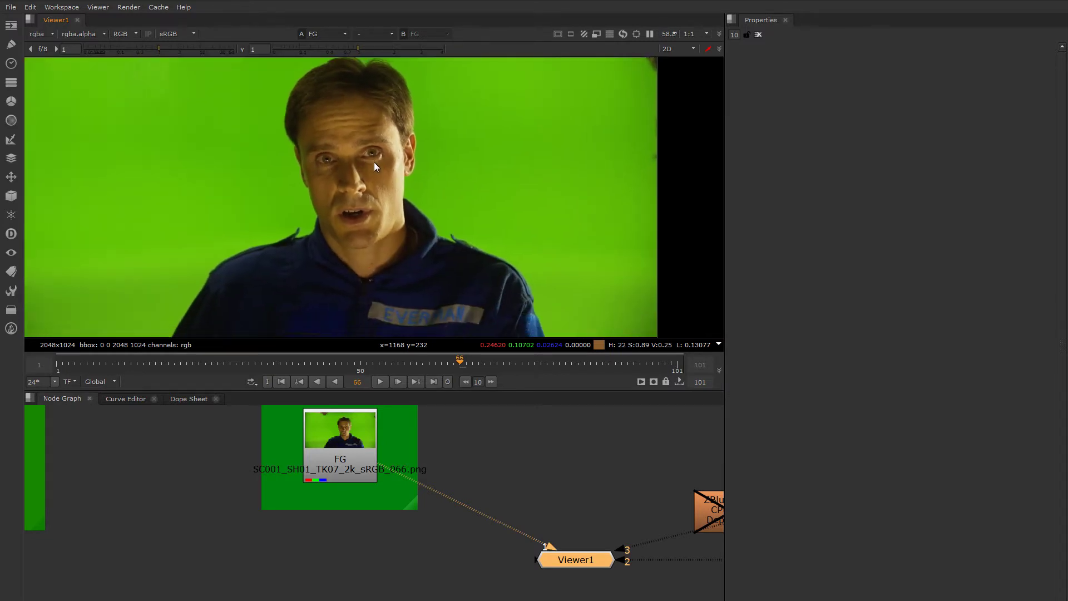
Move the Viewer1 node directly below the FG read node in the node graph.
{"action": "middle_click_drag", "start_coordinate": [397, 489], "coordinate": [300, 496]}
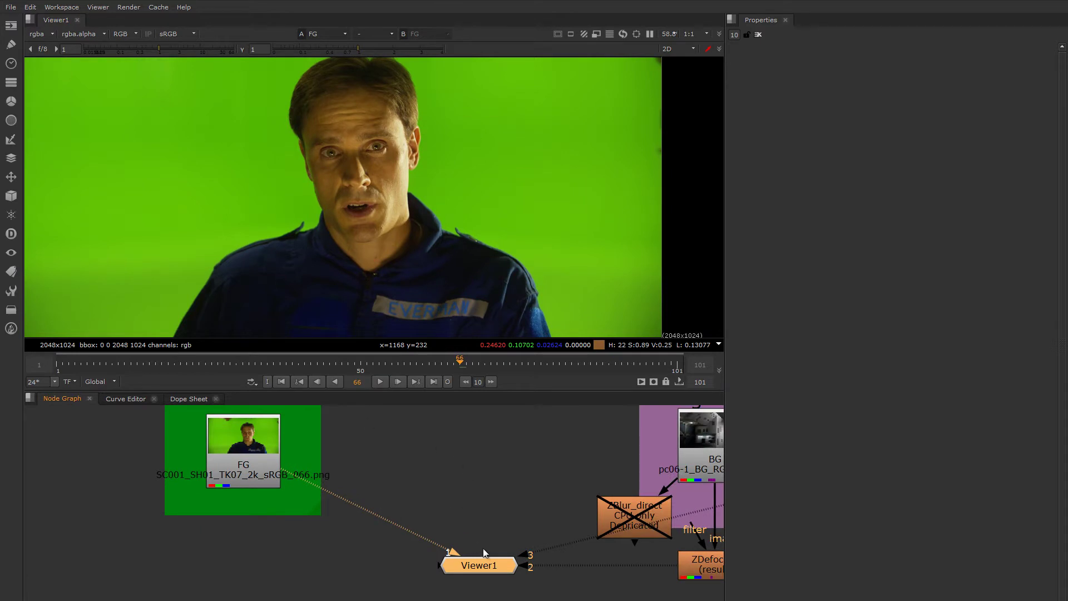
{"action": "left_click_drag", "start_coordinate": [485, 568], "coordinate": [281, 566]}
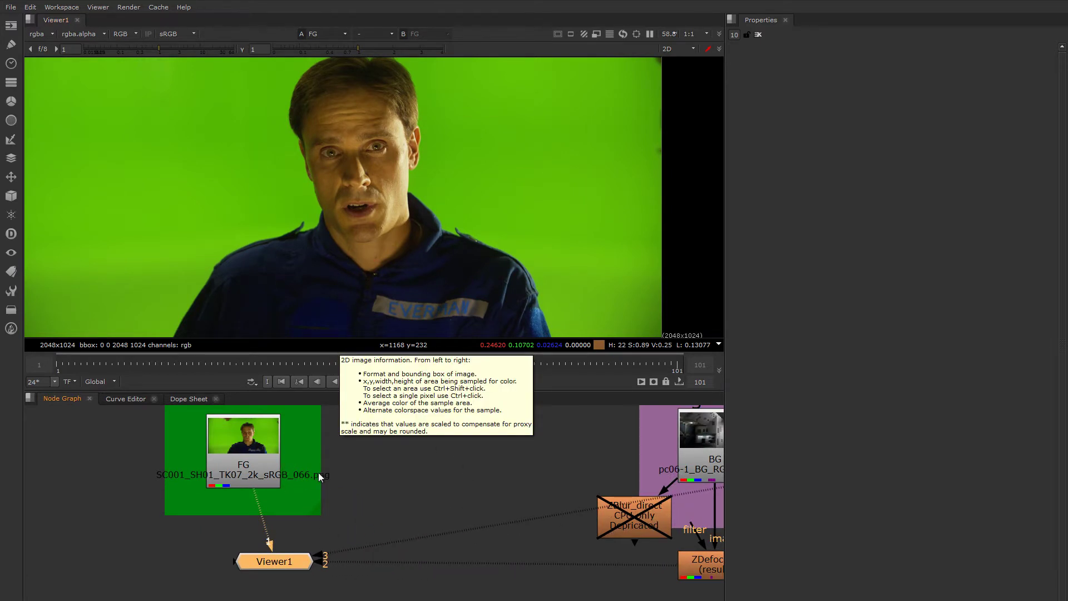
{"action": "middle_click_drag", "start_coordinate": [343, 468], "coordinate": [352, 478]}
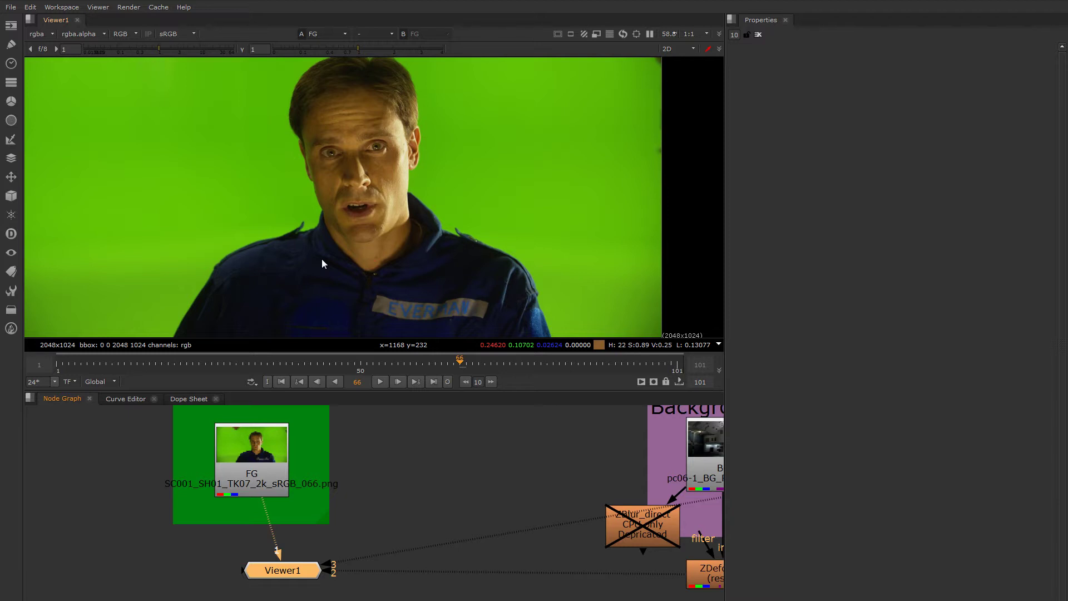
Add an IBKColour node beside the FG read node and connect its input to FG.
{"action": "left_click", "coordinate": [429, 472]}
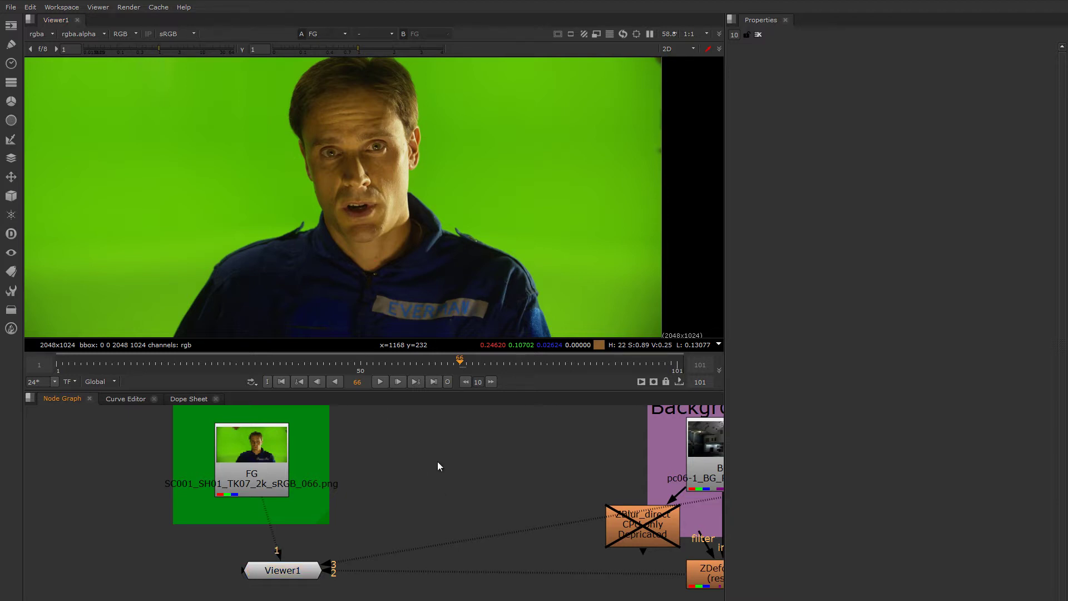
{"action": "key", "text": "Tab"}
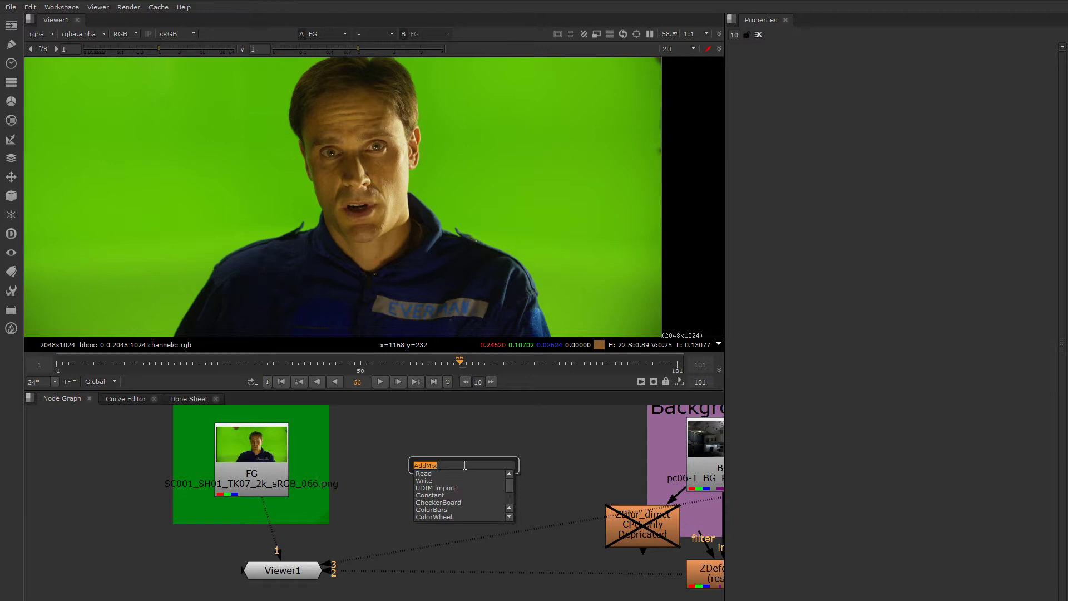
{"action": "type", "text": "ibk"}
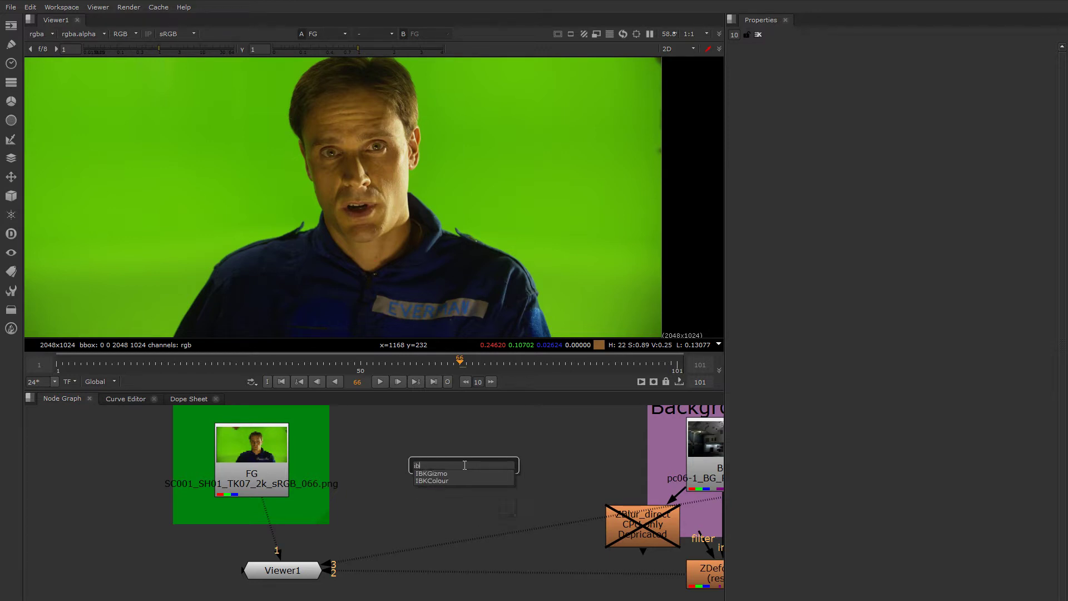
{"action": "key", "text": "Down"}
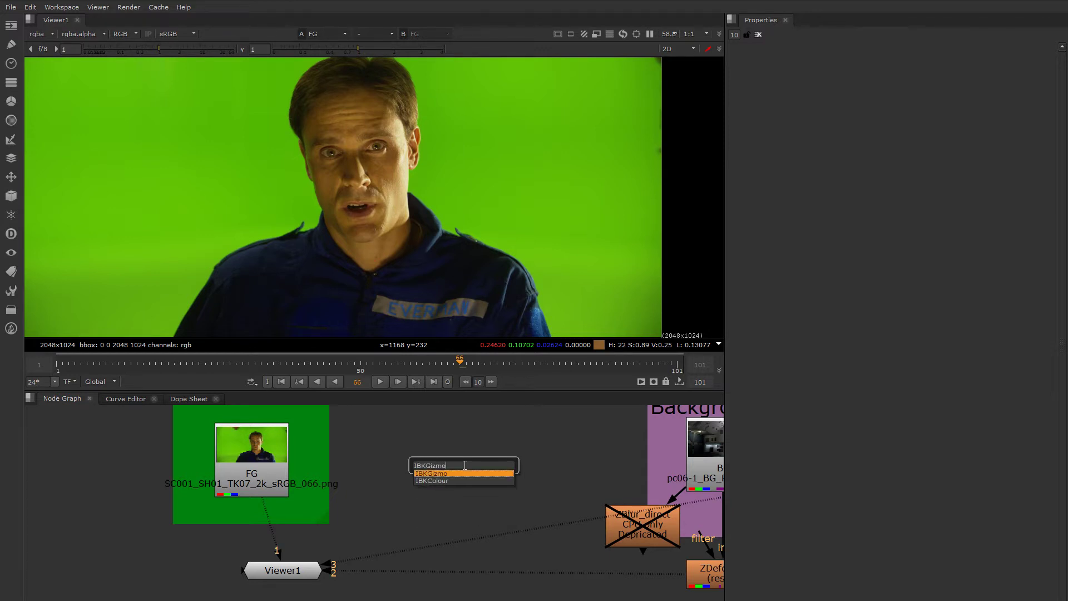
{"action": "key", "text": "Down"}
{"action": "key", "text": "Return"}
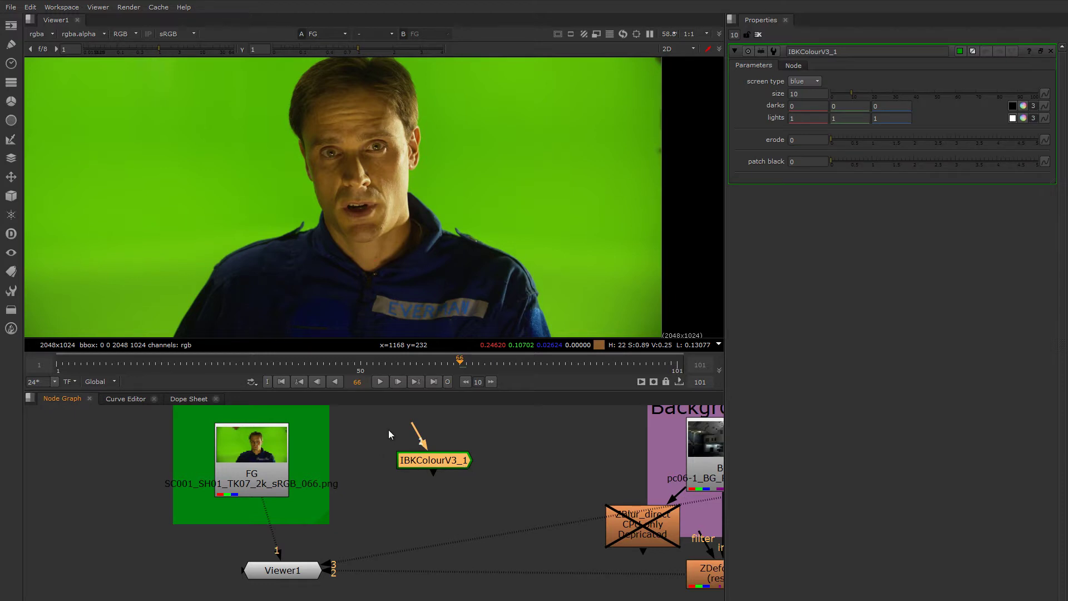
{"action": "left_click_drag", "start_coordinate": [398, 428], "coordinate": [275, 451]}
{"action": "left_click_drag", "start_coordinate": [419, 459], "coordinate": [433, 459]}
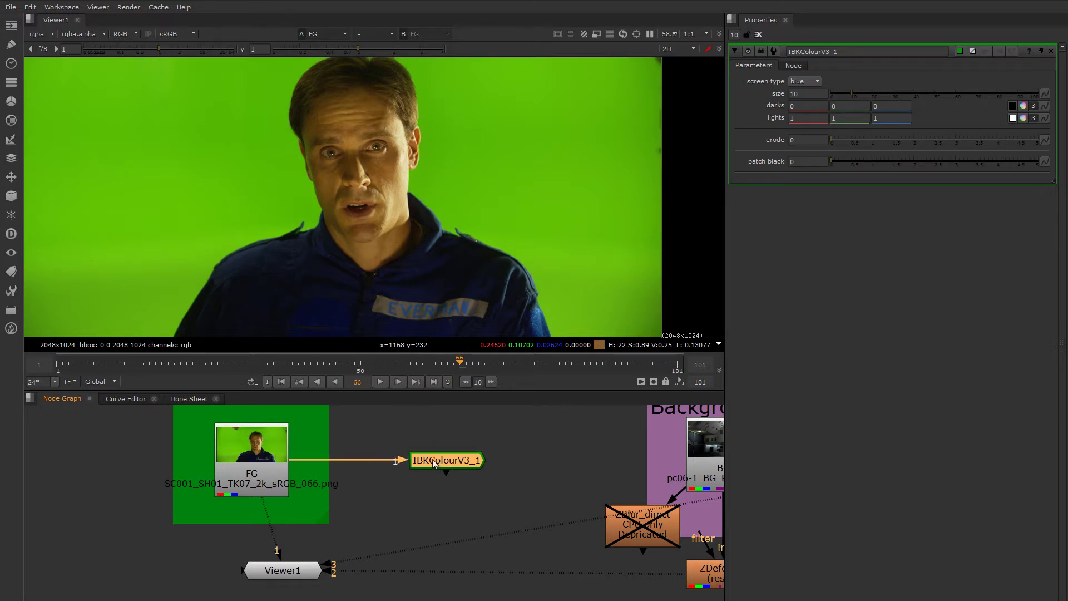
{"action": "scroll", "coordinate": [360, 214], "scroll_direction": "down", "scroll_amount": 5}
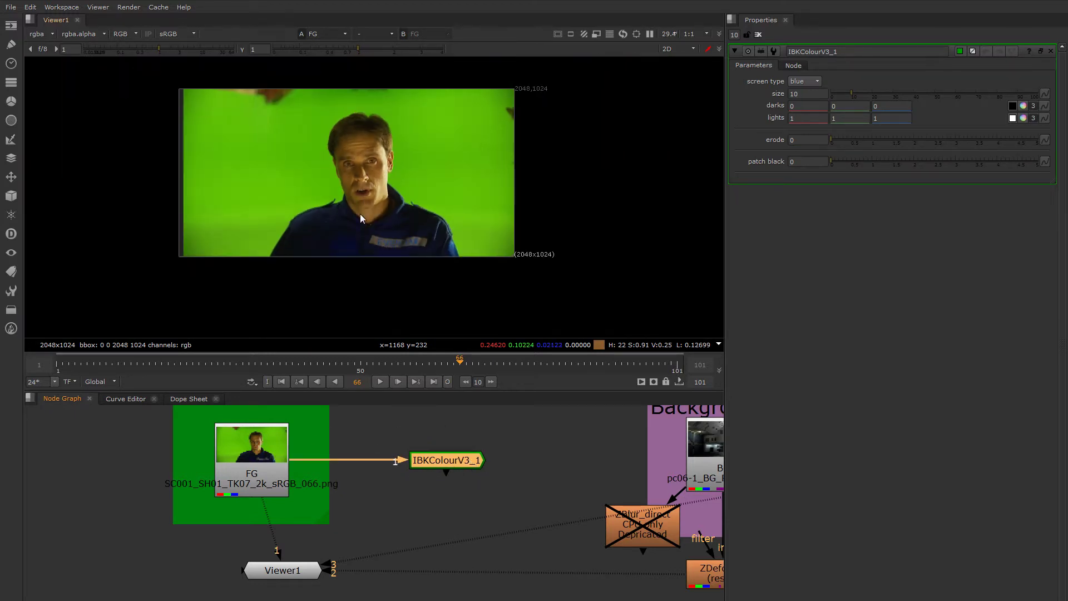
{"action": "scroll", "coordinate": [415, 247], "scroll_direction": "up", "scroll_amount": 3}
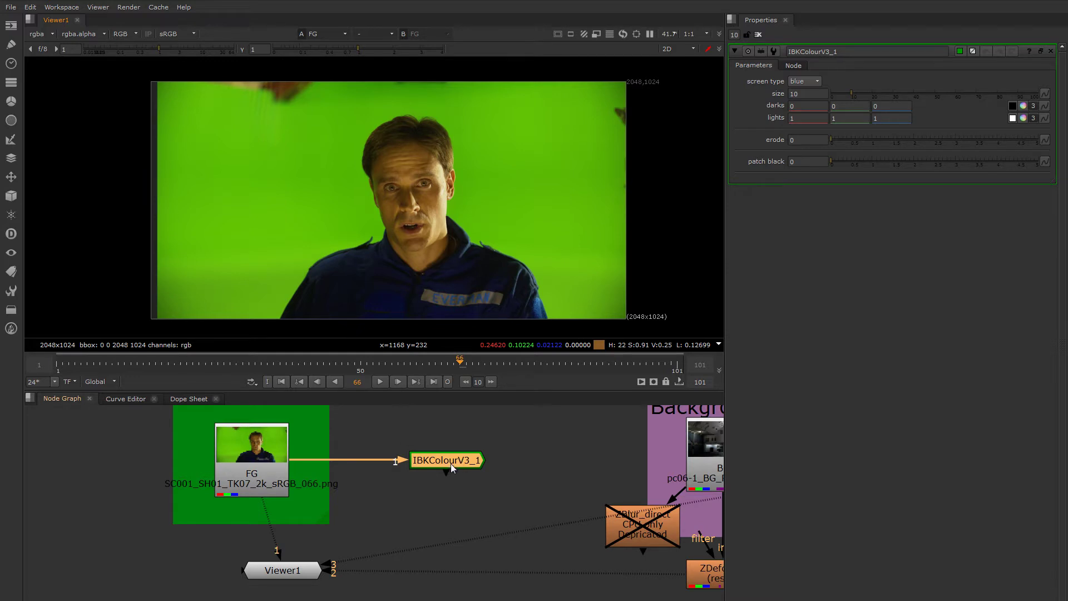
{"action": "left_click_drag", "start_coordinate": [450, 463], "coordinate": [422, 463]}
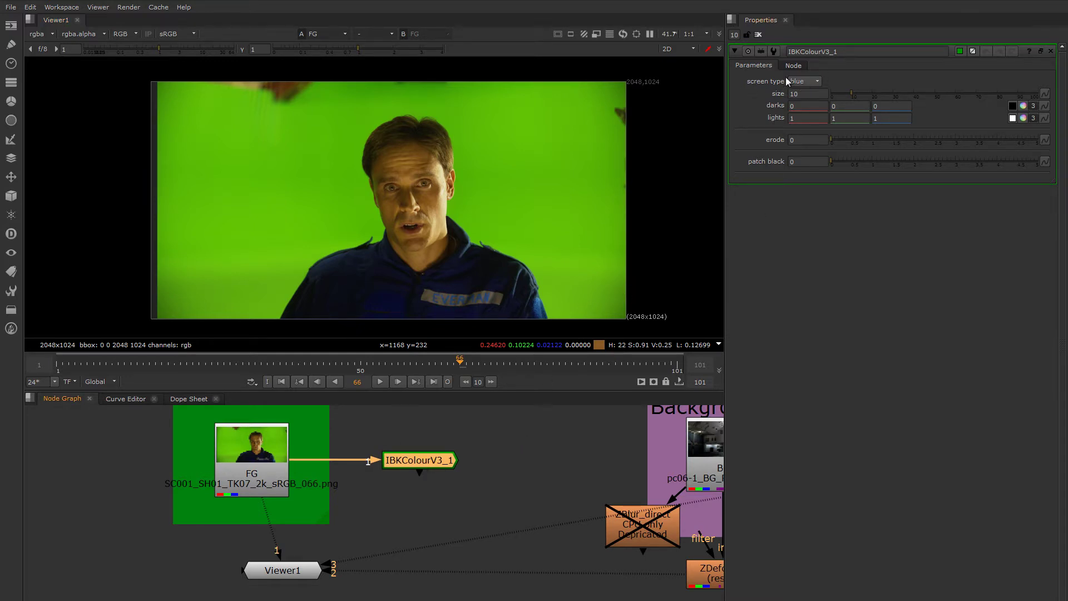
Set the IBKColour node's screen type to green and show its output in the viewer.
{"action": "left_click", "coordinate": [806, 82]}
{"action": "left_click", "coordinate": [812, 72]}
{"action": "key", "text": "1"}
{"action": "middle_click_drag", "start_coordinate": [455, 226], "coordinate": [481, 231]}
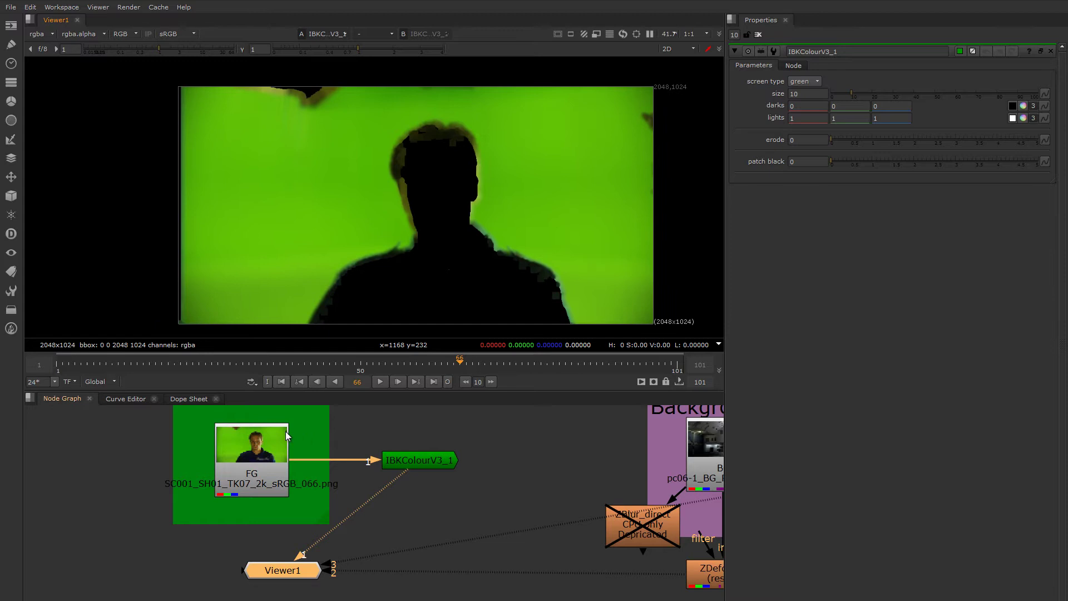
Adjust the IBKColour clean plate to size 17.5, erode 0.76 and patch black 3.9.
{"action": "middle_click_drag", "start_coordinate": [285, 432], "coordinate": [309, 443]}
{"action": "scroll", "coordinate": [309, 443], "scroll_direction": "up", "scroll_amount": 1}
{"action": "mouse_move", "coordinate": [445, 233]}
{"action": "middle_mouse_down"}
{"action": "mouse_move", "coordinate": [429, 242]}
{"action": "mouse_move", "coordinate": [436, 220]}
{"action": "middle_mouse_up"}
{"action": "scroll", "coordinate": [430, 245], "scroll_direction": "up", "scroll_amount": 1}
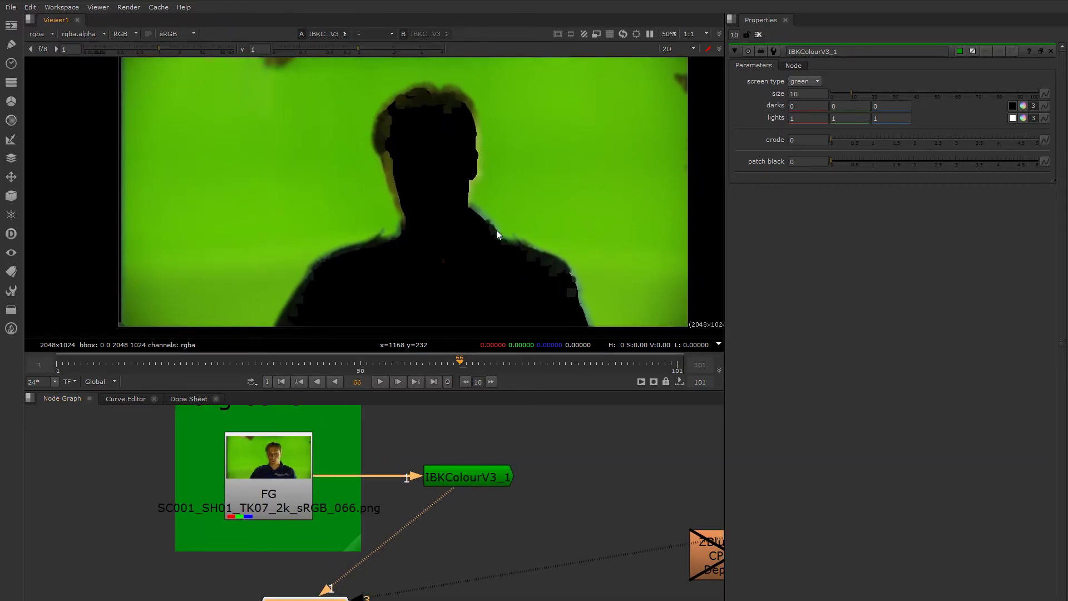
{"action": "left_click_drag", "start_coordinate": [852, 93], "coordinate": [867, 94]}
{"action": "left_click_drag", "start_coordinate": [833, 139], "coordinate": [992, 160]}
{"action": "scroll", "coordinate": [488, 146], "scroll_direction": "down", "scroll_amount": 2}
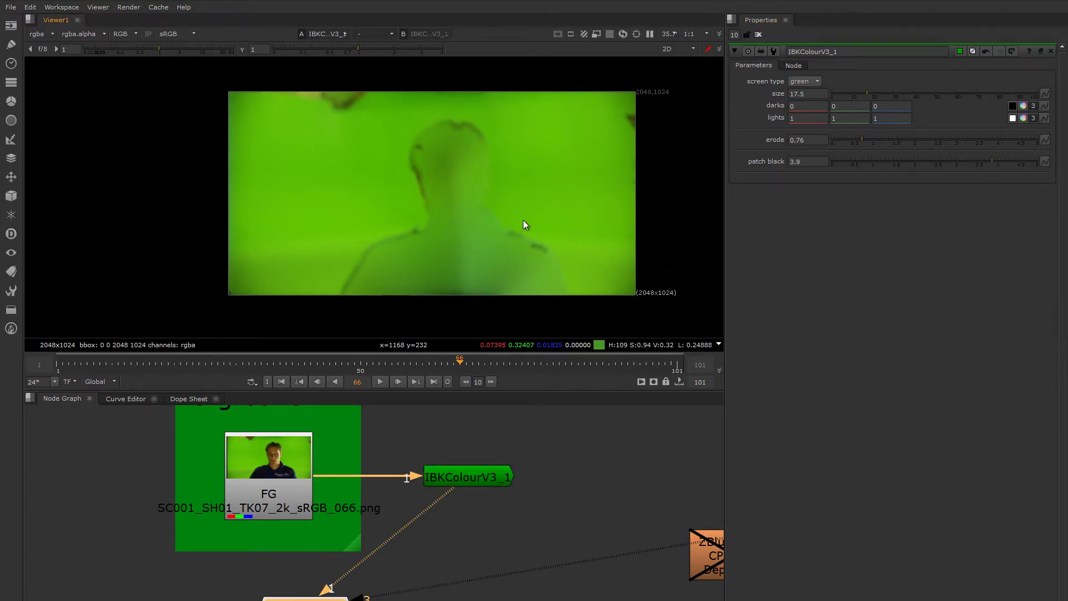
{"action": "scroll", "coordinate": [453, 181], "scroll_direction": "up", "scroll_amount": 3}
{"action": "scroll", "coordinate": [456, 137], "scroll_direction": "down", "scroll_amount": 1}
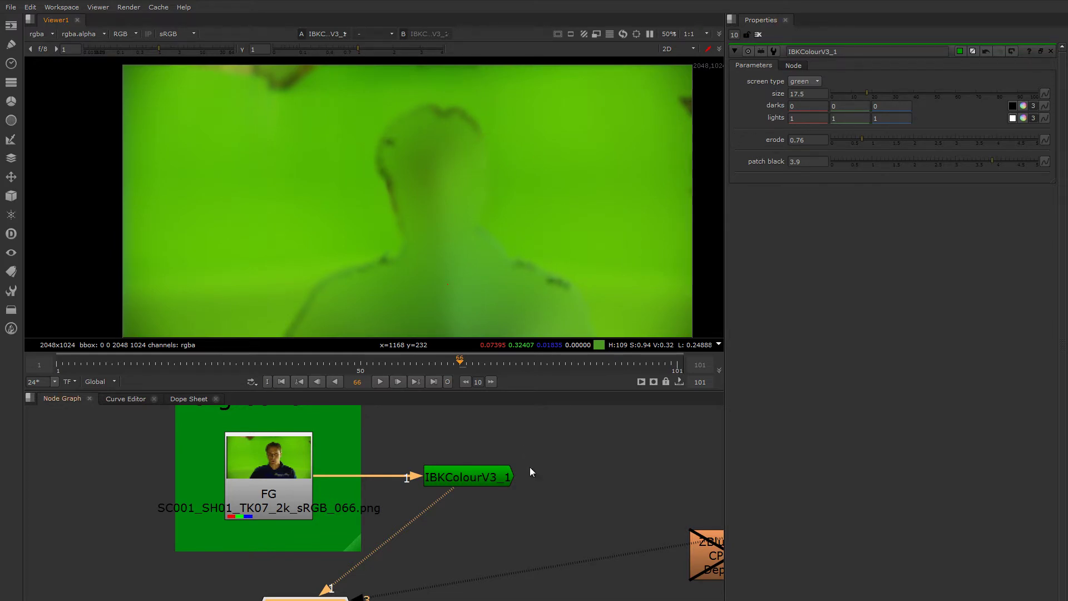
Add an IBKGizmo node below IBKColourV3_1, connecting its fg input to FG and its c input to IBKColourV3_1.
{"action": "left_click", "coordinate": [499, 479]}
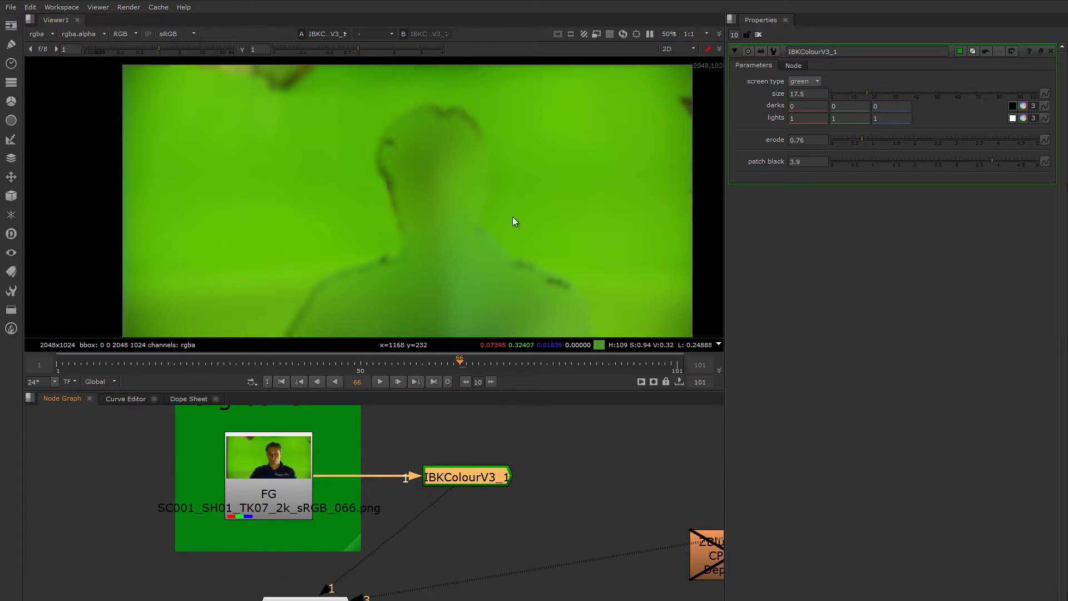
{"action": "middle_click_drag", "start_coordinate": [512, 221], "coordinate": [522, 198]}
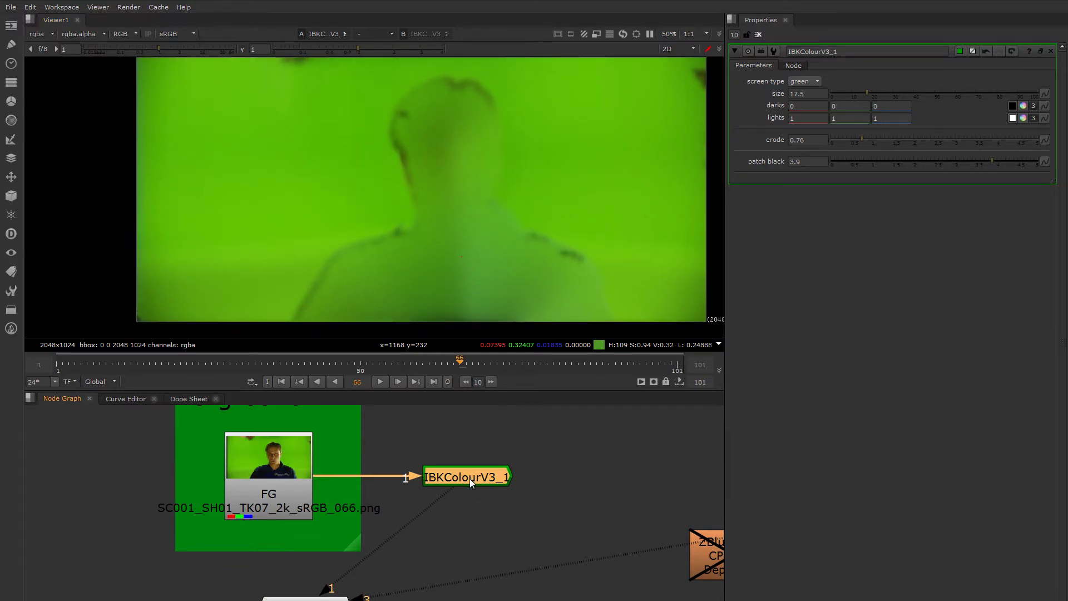
{"action": "key", "text": "Tab"}
{"action": "type", "text": "ibk"}
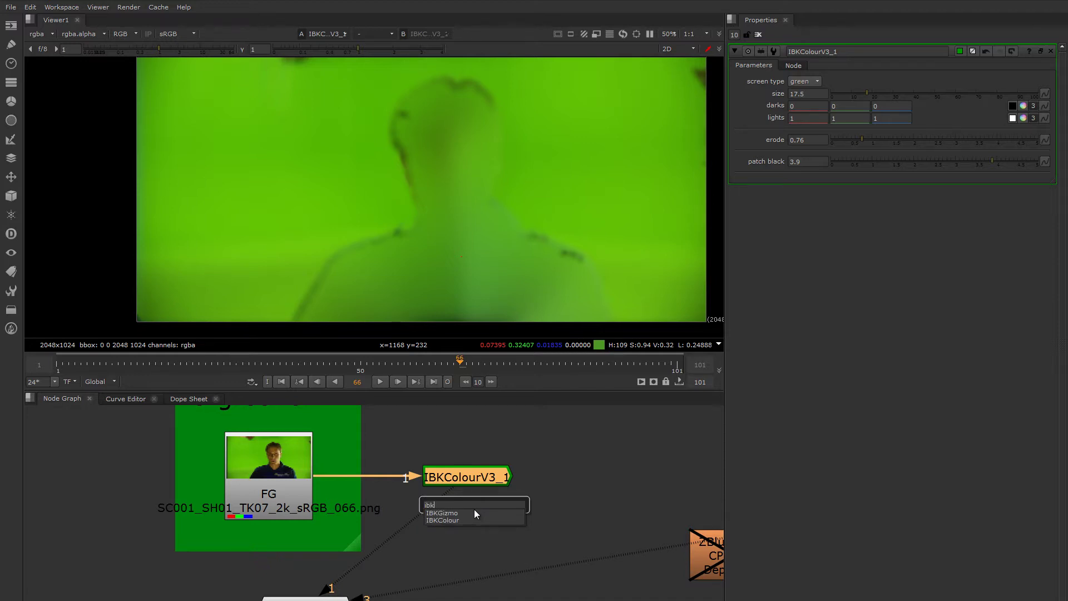
{"action": "key", "text": "Return"}
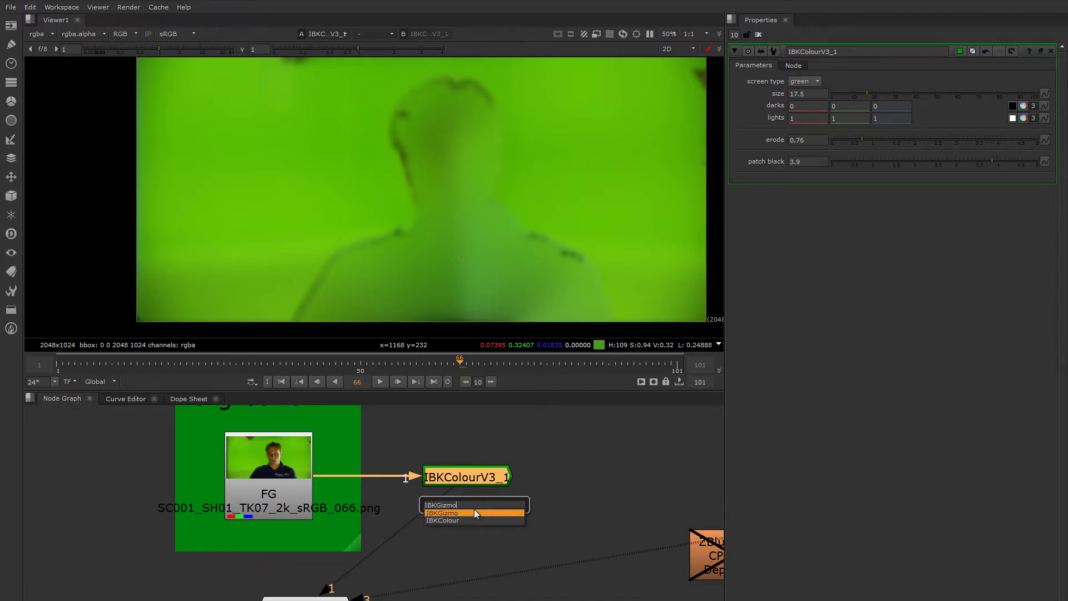
{"action": "left_click_drag", "start_coordinate": [474, 509], "coordinate": [282, 487]}
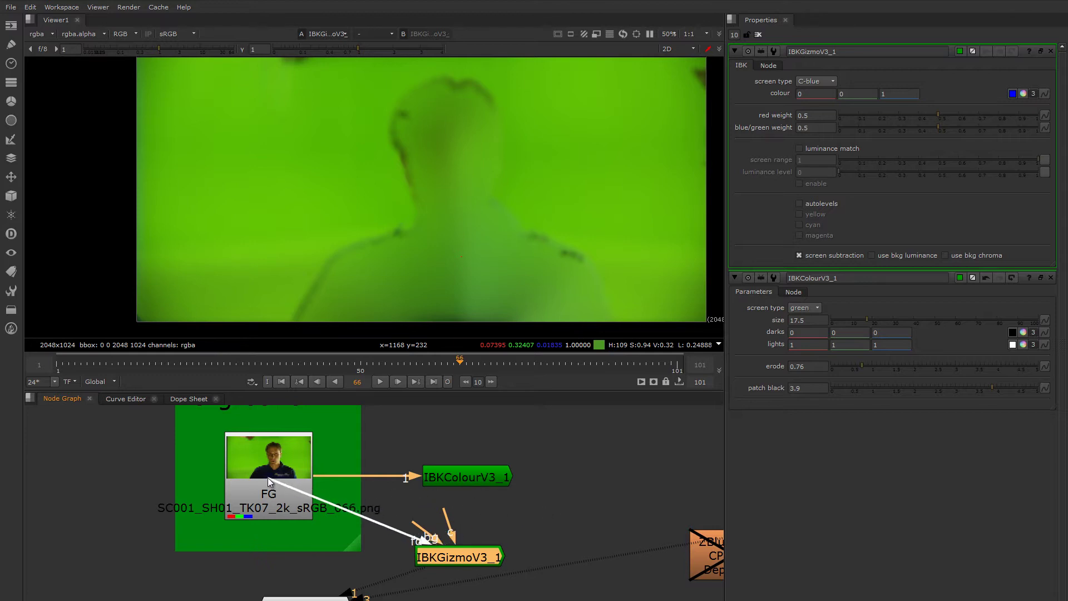
{"action": "left_click_drag", "start_coordinate": [469, 557], "coordinate": [476, 482]}
{"action": "left_click_drag", "start_coordinate": [479, 550], "coordinate": [479, 535]}
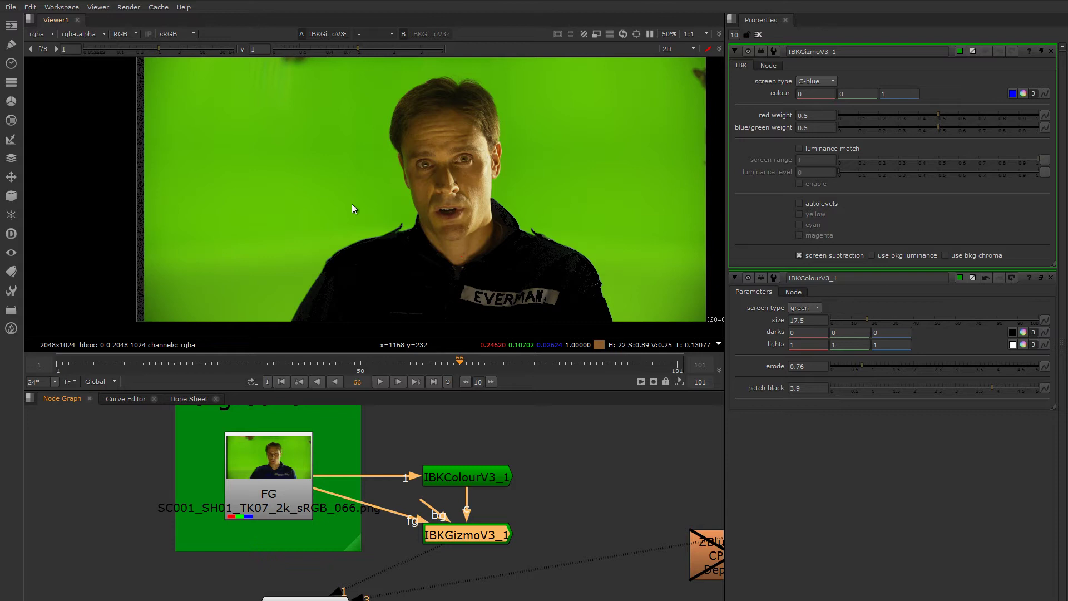
Set the IBKGizmo node's screen type to C-green.
{"action": "middle_click_drag", "start_coordinate": [512, 216], "coordinate": [465, 228]}
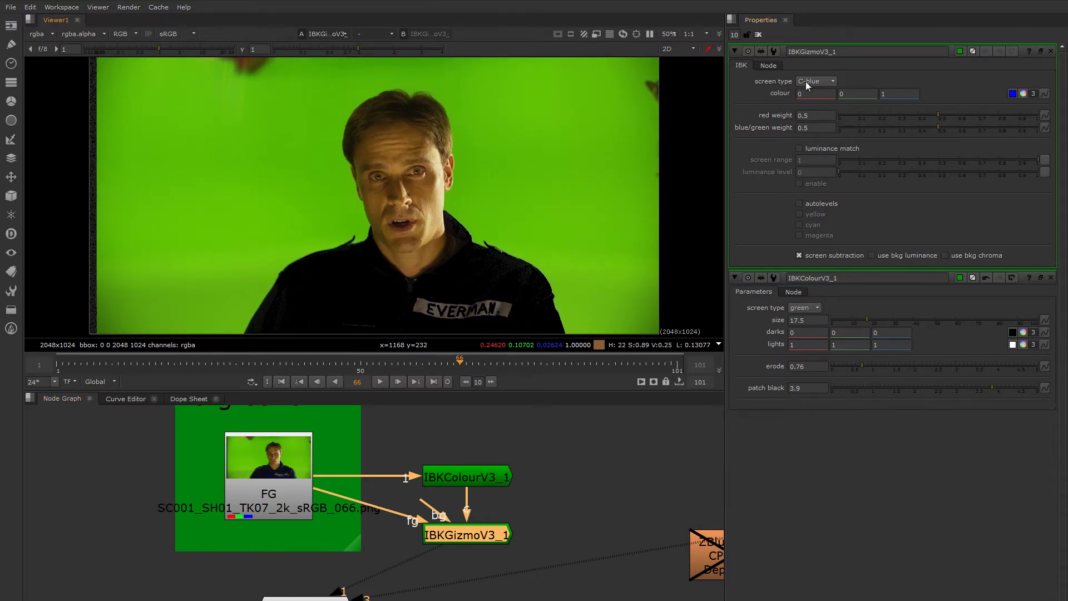
{"action": "left_click", "coordinate": [823, 94]}
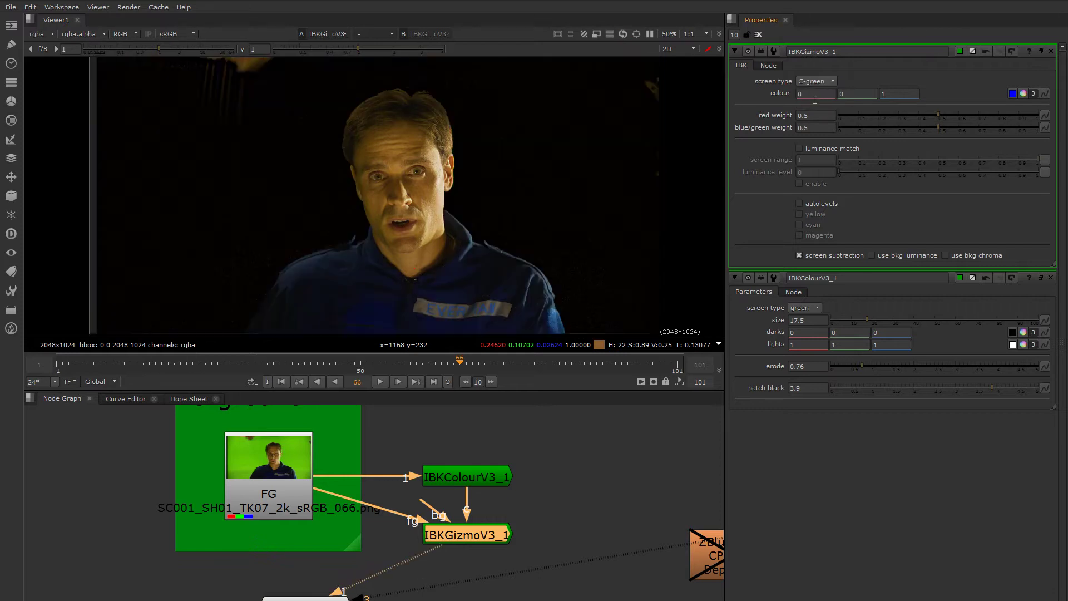
Show the IBKGizmo's alpha channel in the viewer and examine the matte around the actor's head.
{"action": "scroll", "coordinate": [439, 190], "scroll_direction": "down", "scroll_amount": 4}
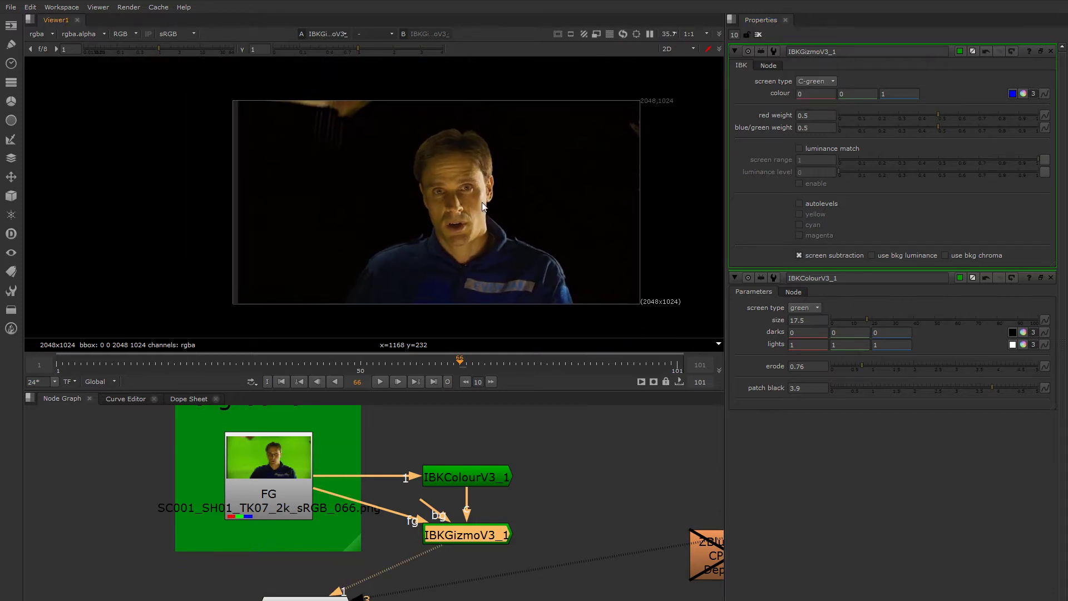
{"action": "left_click_drag", "start_coordinate": [478, 537], "coordinate": [477, 533]}
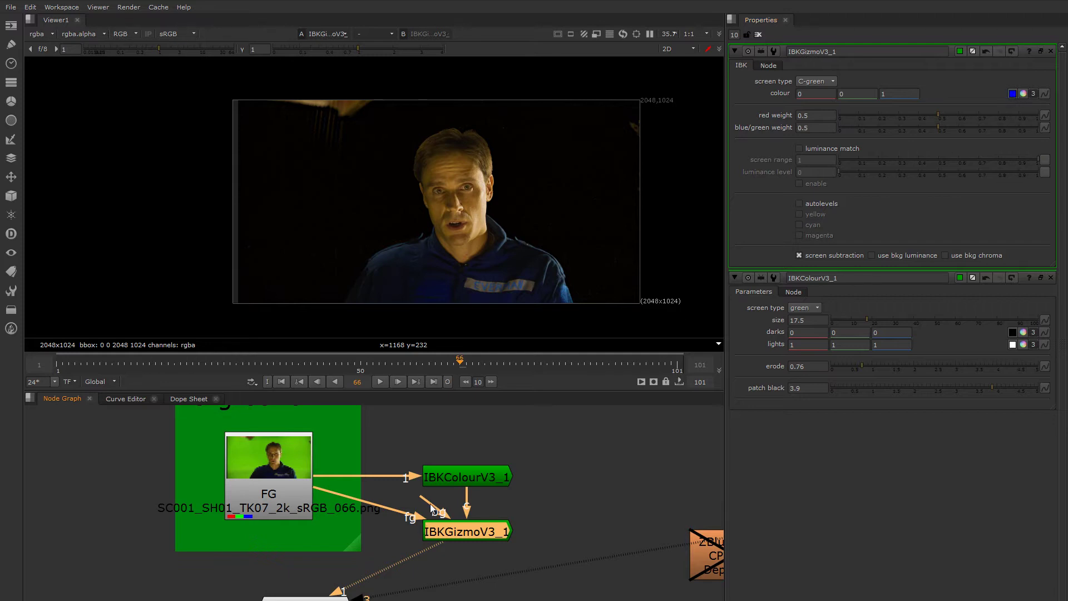
{"action": "left_click_drag", "start_coordinate": [476, 484], "coordinate": [478, 477]}
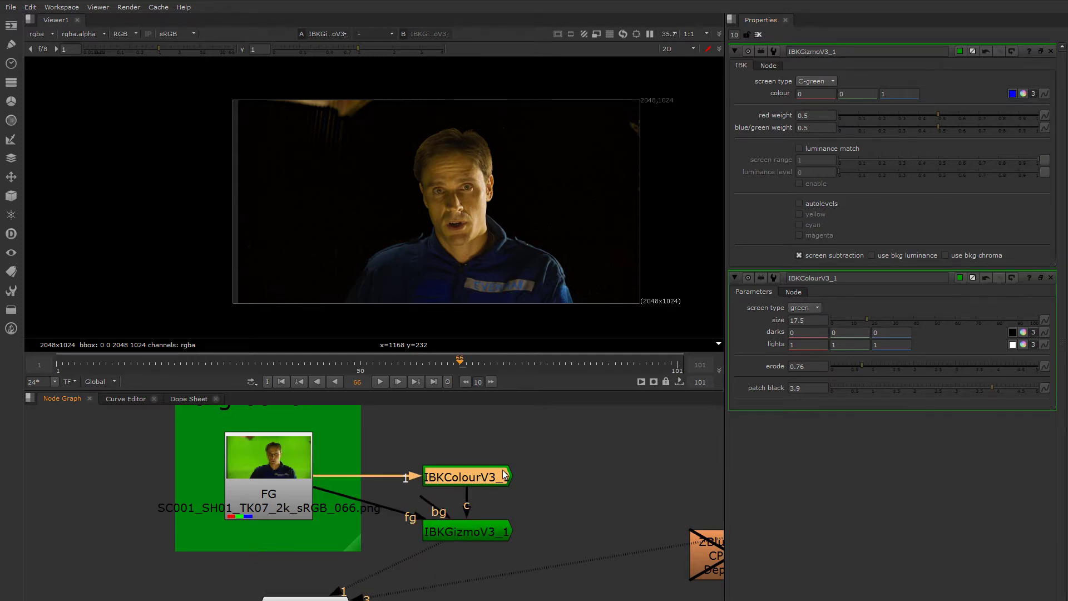
{"action": "left_click", "coordinate": [470, 535]}
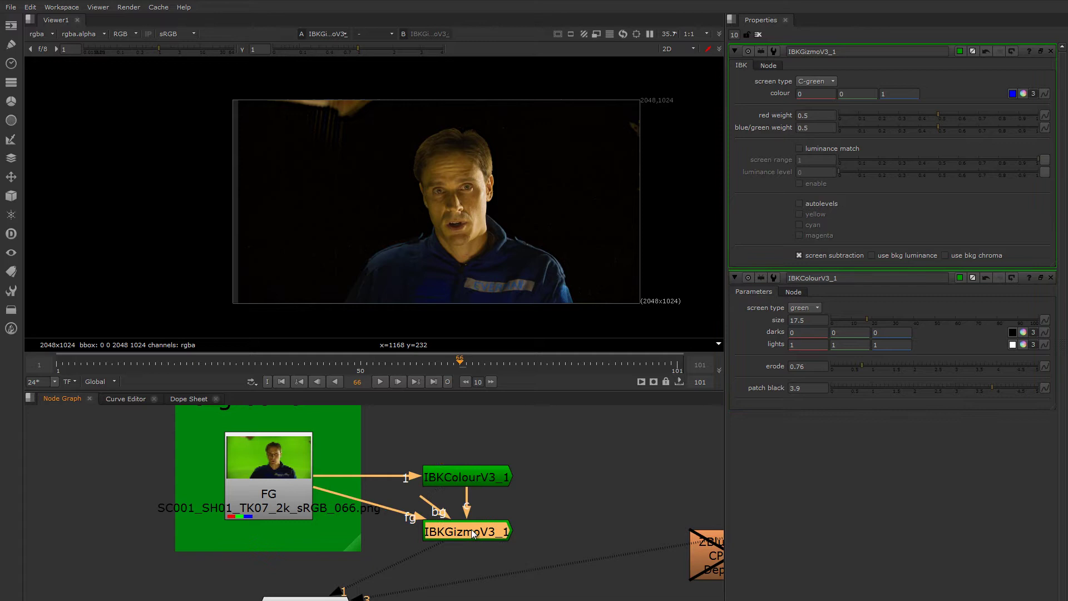
{"action": "scroll", "coordinate": [468, 126], "scroll_direction": "up", "scroll_amount": 4}
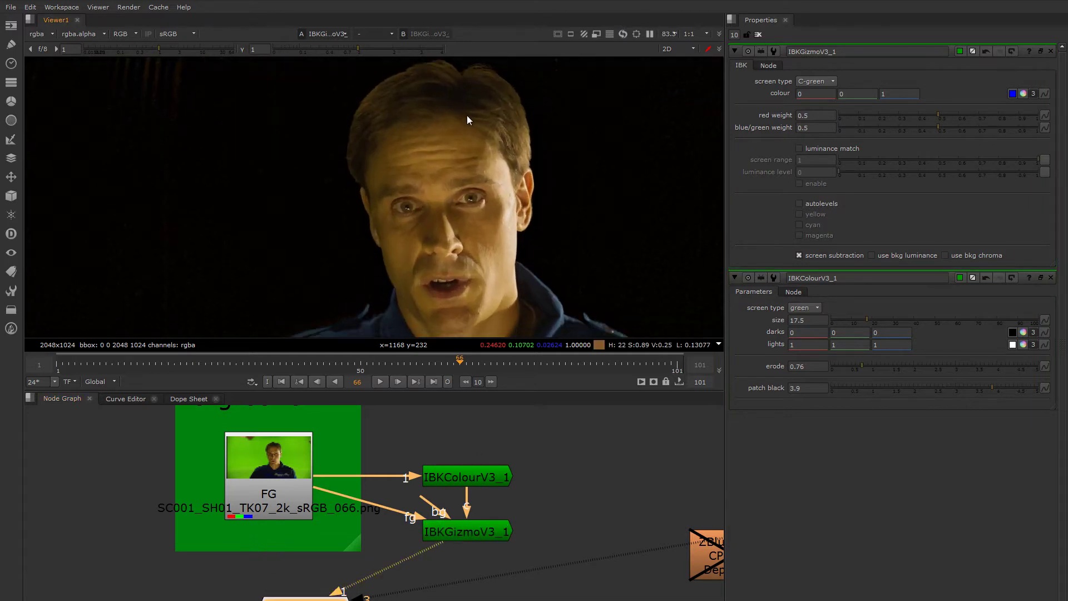
{"action": "key", "text": "a"}
{"action": "middle_click_drag", "start_coordinate": [469, 137], "coordinate": [465, 183]}
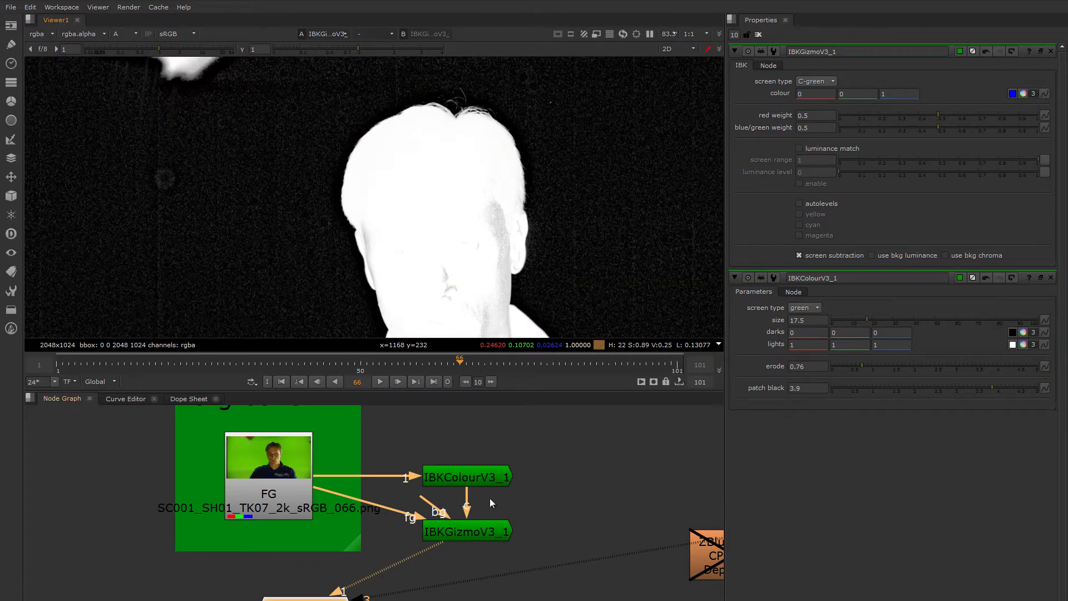
{"action": "left_click", "coordinate": [470, 536]}
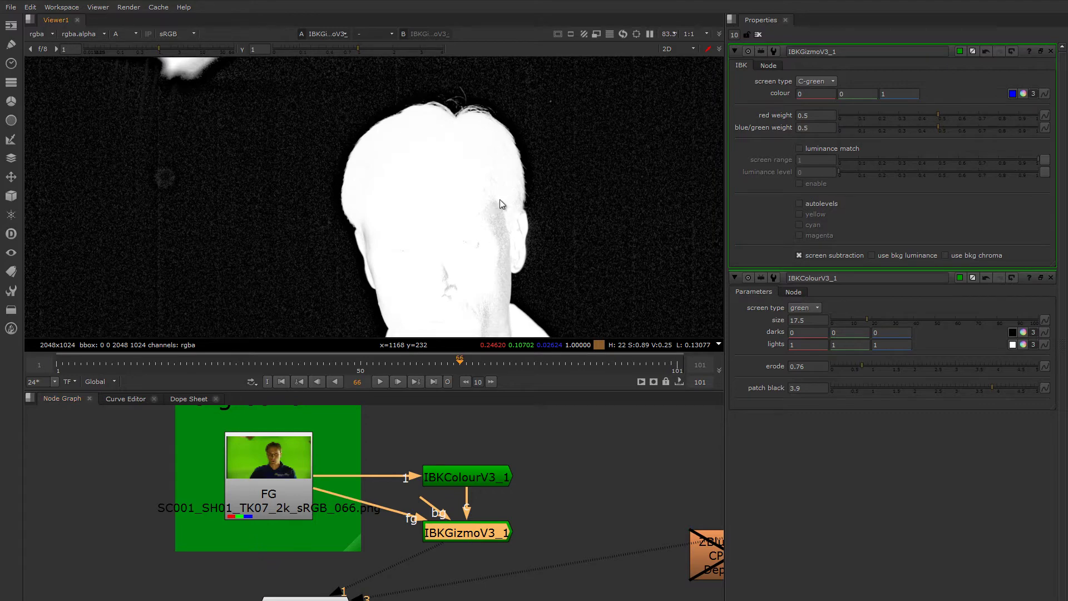
{"action": "middle_click_drag", "start_coordinate": [555, 177], "coordinate": [600, 157]}
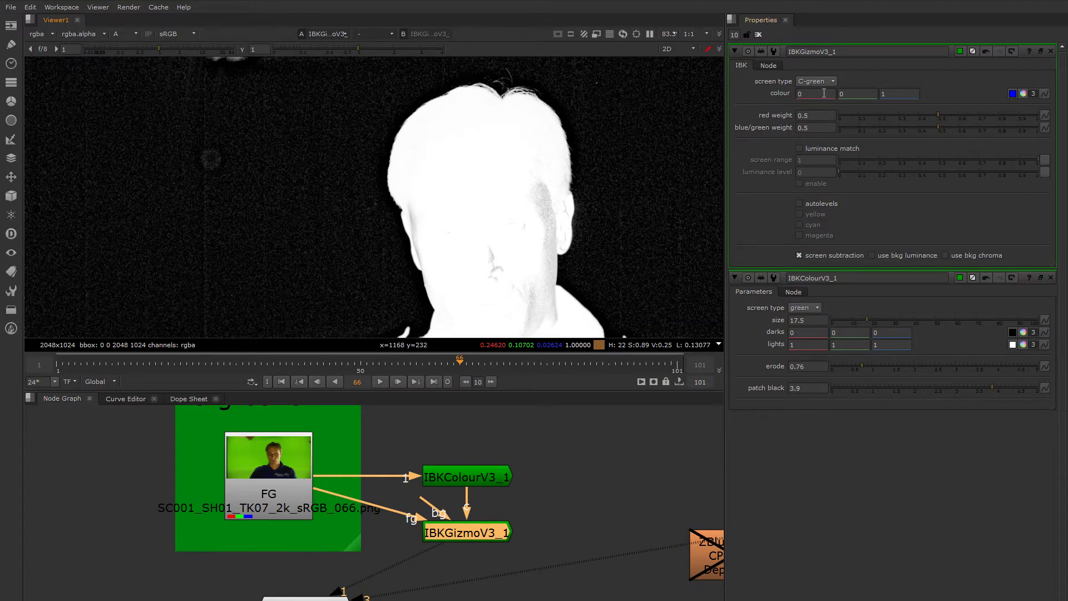
Open the IBKColour node's properties, inspect the hair and face in the matte, and set the clean plate size to 7.
{"action": "double_click", "coordinate": [487, 477]}
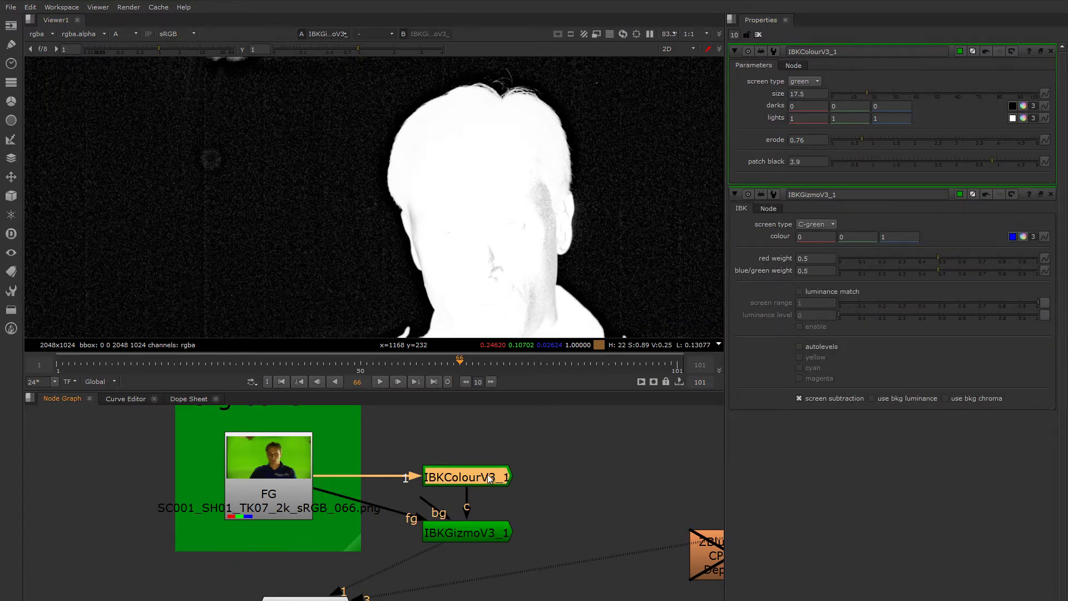
{"action": "scroll", "coordinate": [490, 139], "scroll_direction": "up", "scroll_amount": 4}
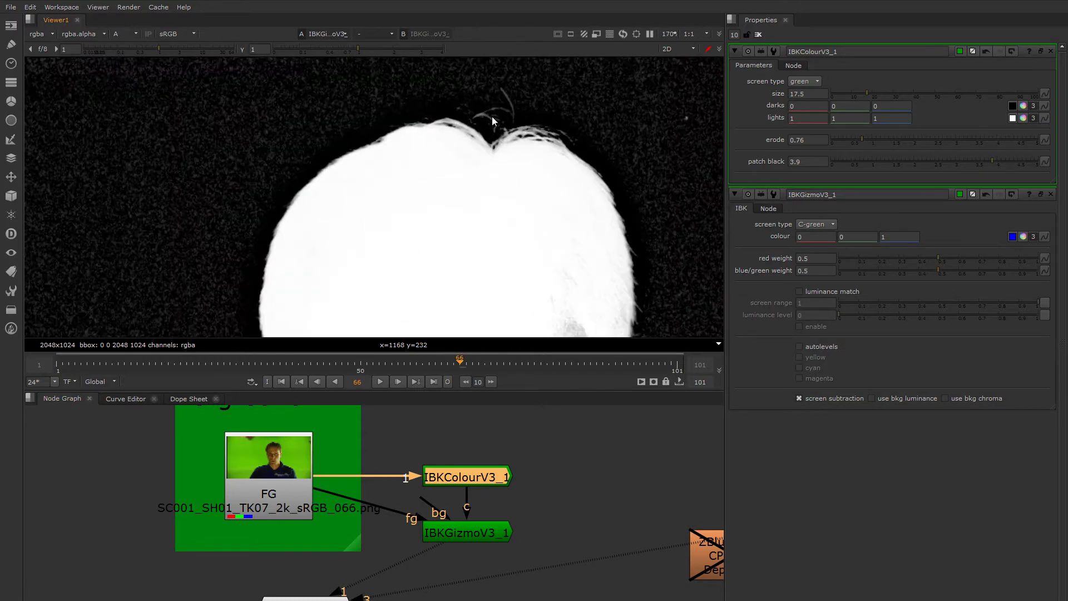
{"action": "scroll", "coordinate": [529, 167], "scroll_direction": "down", "scroll_amount": 4}
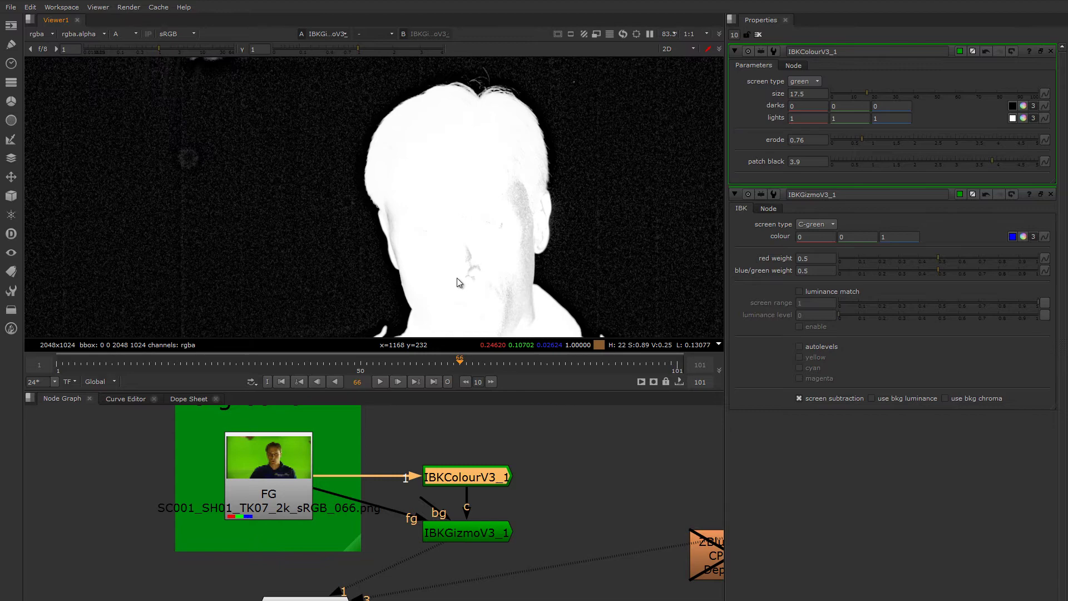
{"action": "middle_click_drag", "start_coordinate": [492, 129], "coordinate": [495, 202]}
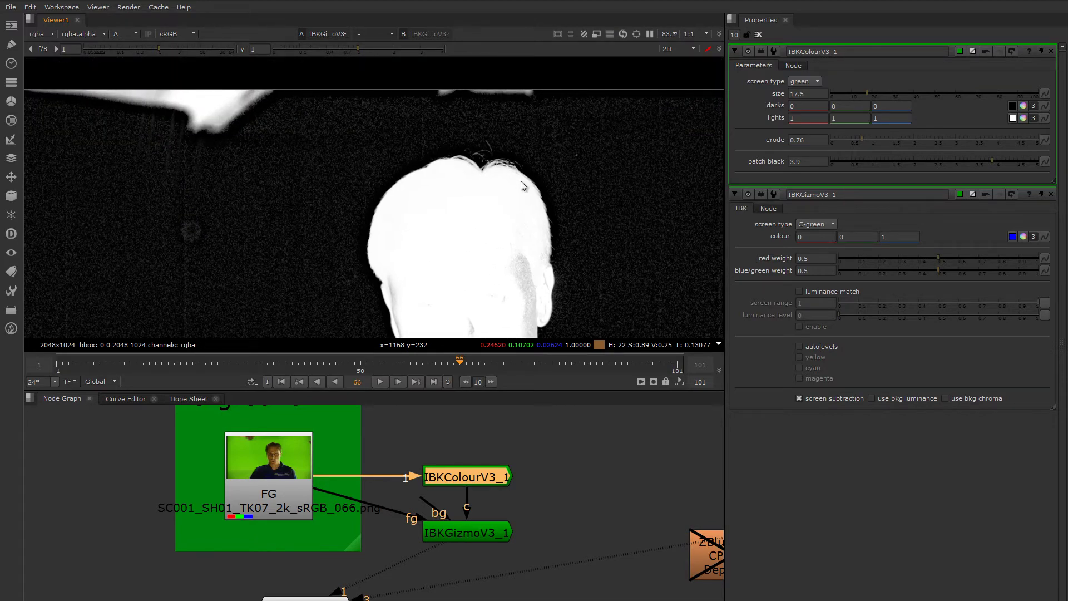
{"action": "middle_click_drag", "start_coordinate": [520, 262], "coordinate": [576, 249]}
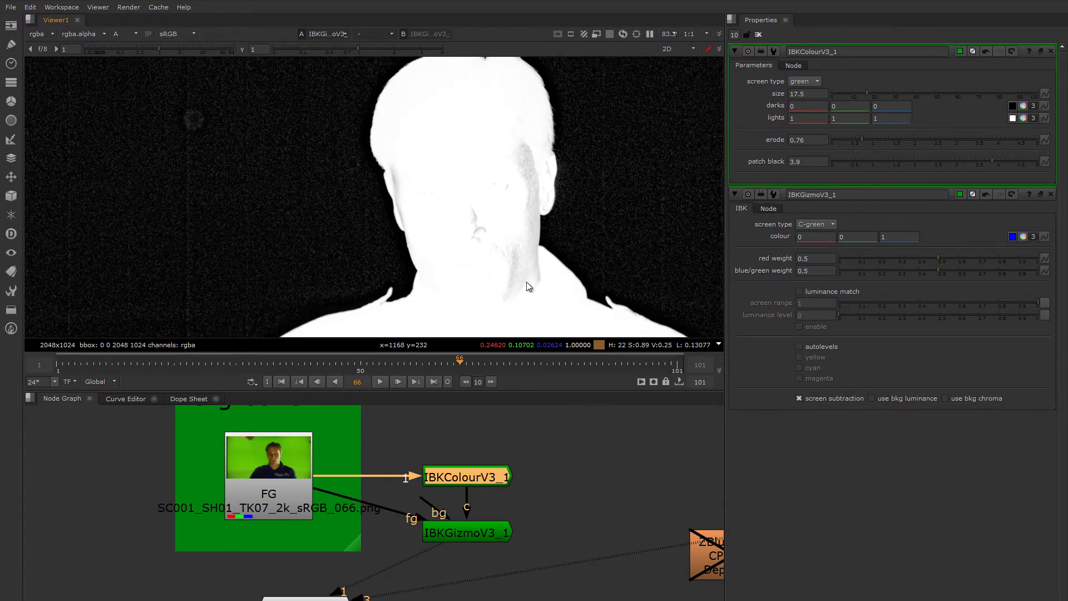
{"action": "middle_click_drag", "start_coordinate": [501, 209], "coordinate": [487, 287]}
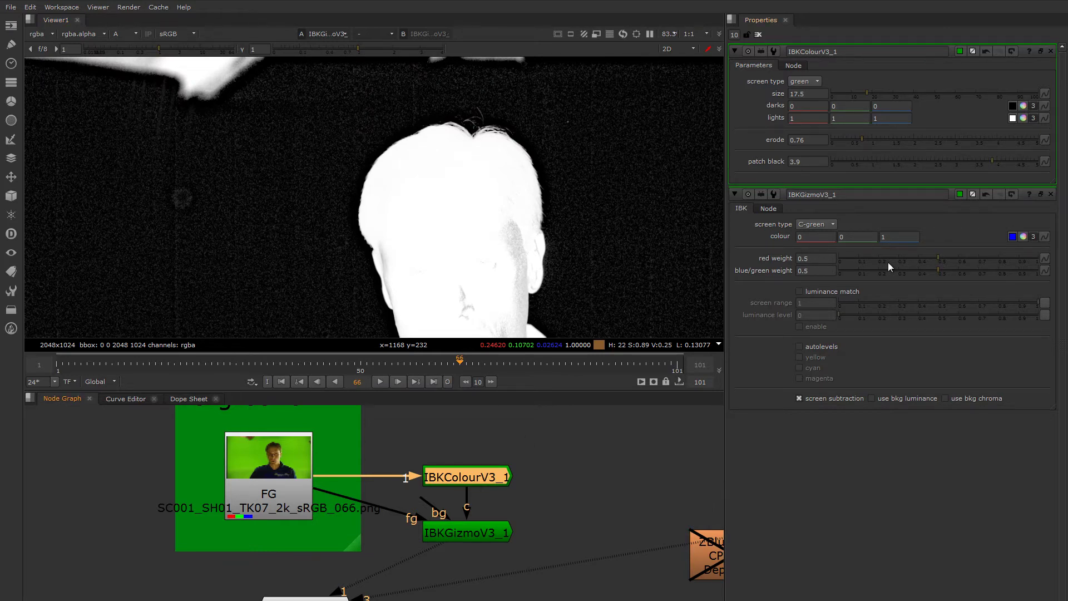
{"action": "left_click_drag", "start_coordinate": [864, 96], "coordinate": [846, 94]}
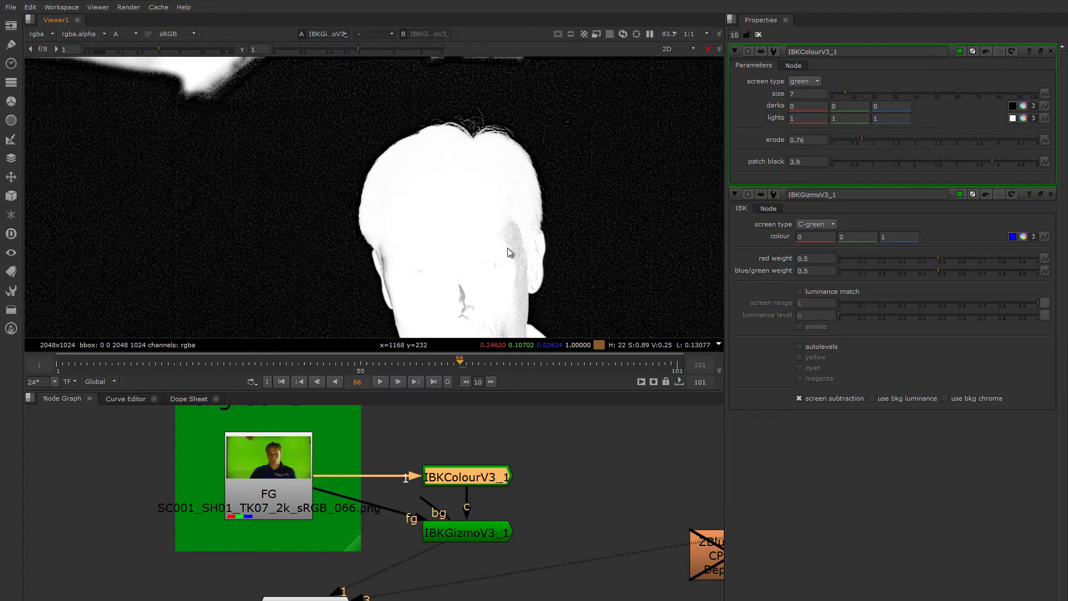
{"action": "middle_click_drag", "start_coordinate": [448, 332], "coordinate": [492, 207]}
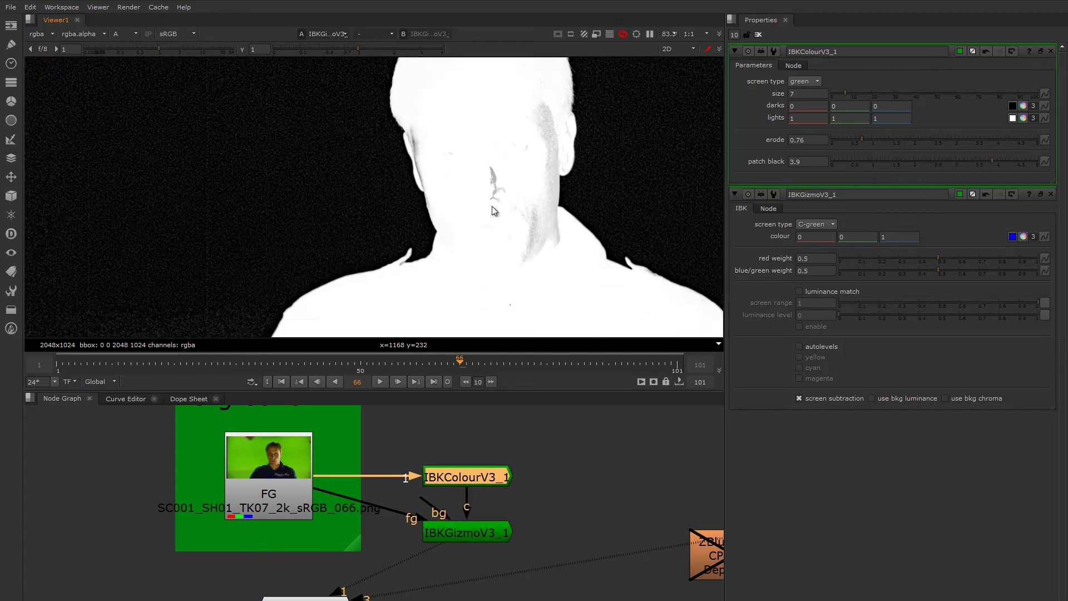
Set the IBKColour erode to 1.2 and patch black to 6, checking the matte's hair detail.
{"action": "left_click", "coordinate": [880, 138]}
{"action": "left_click_drag", "start_coordinate": [992, 161], "coordinate": [1052, 158]}
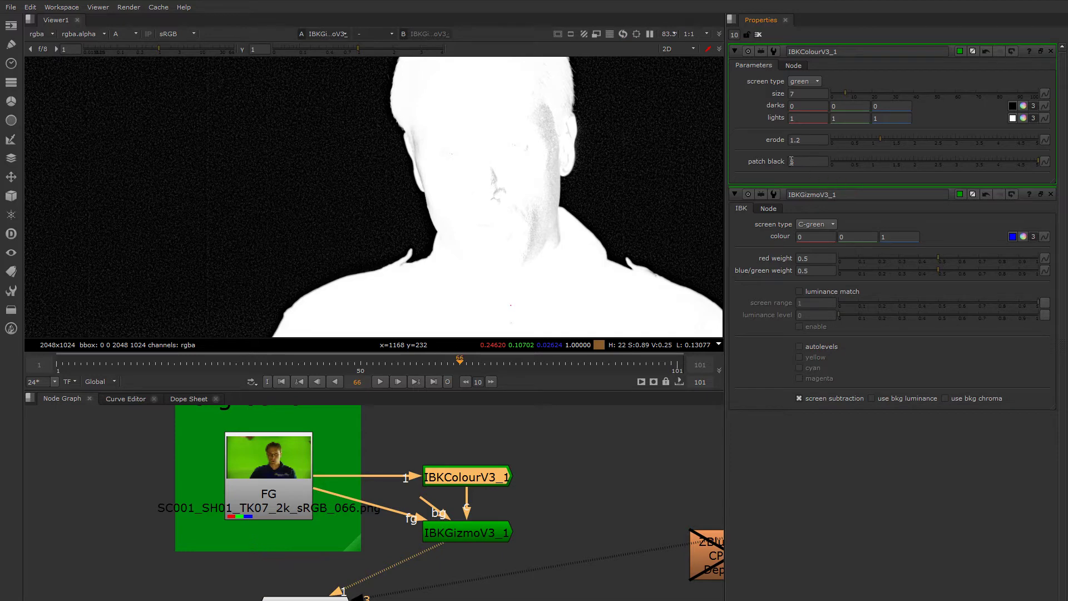
{"action": "key", "text": "Up"}
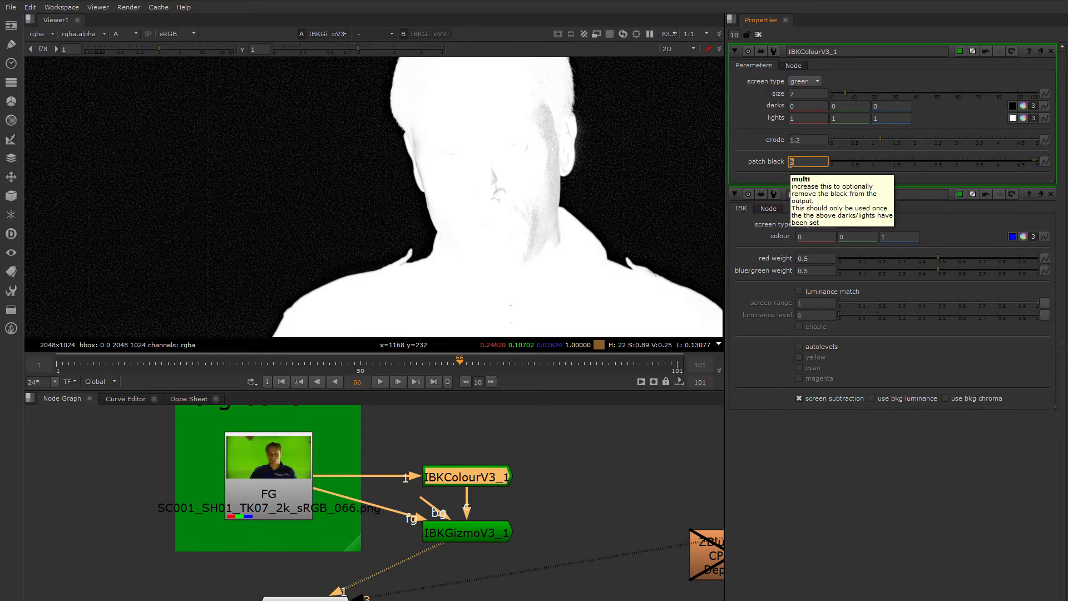
{"action": "scroll", "coordinate": [482, 200], "scroll_direction": "down", "scroll_amount": 1}
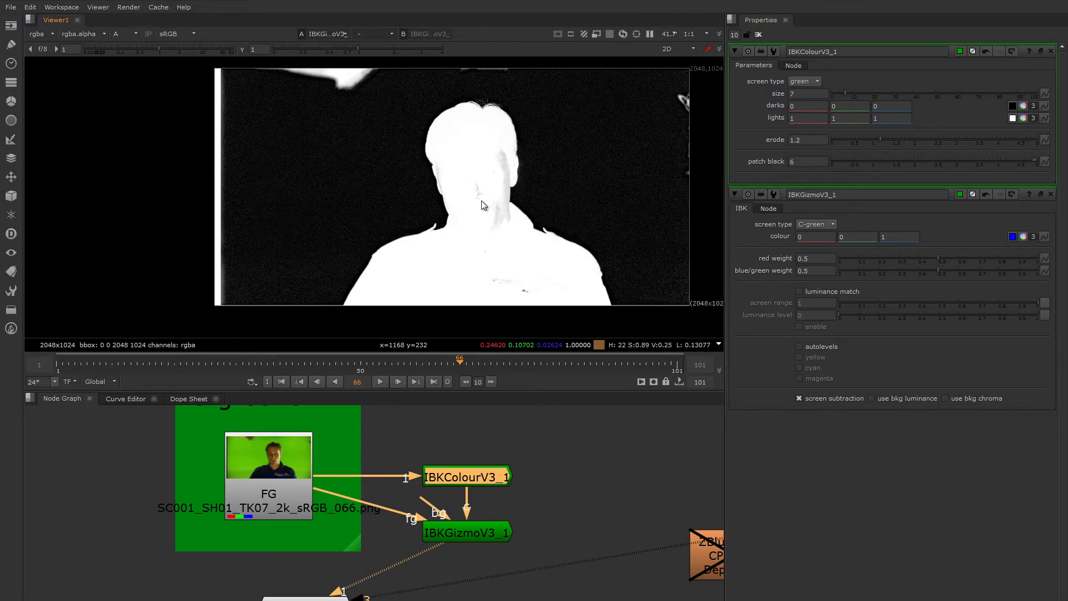
{"action": "scroll", "coordinate": [480, 198], "scroll_direction": "up", "scroll_amount": 4}
{"action": "scroll", "coordinate": [489, 131], "scroll_direction": "up", "scroll_amount": 3}
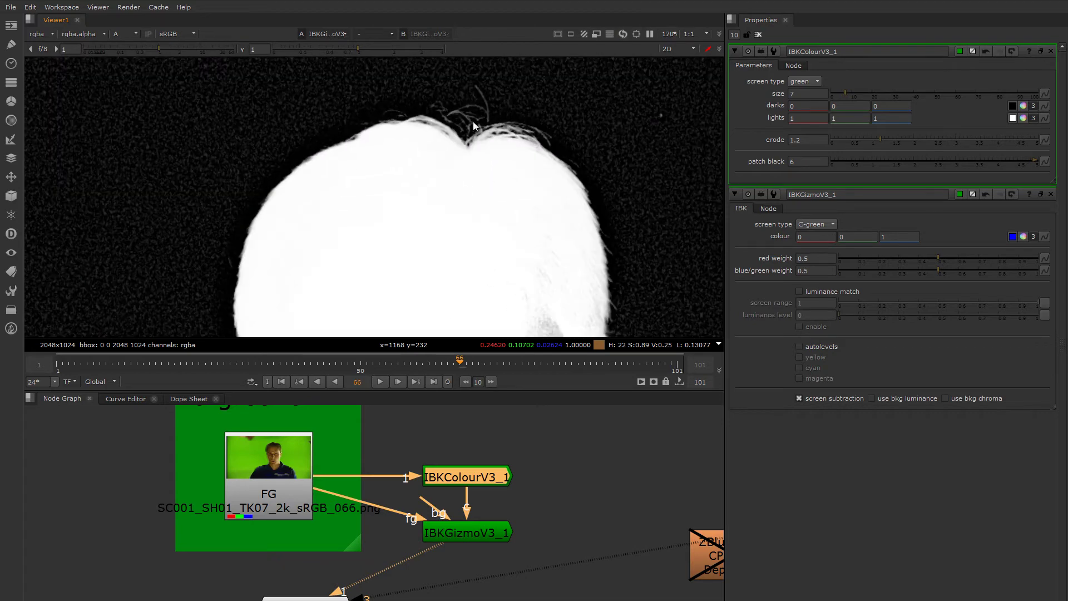
Refine the IBKColour clean plate to size 5, erode 1.58 and patch black 4.44.
{"action": "left_click_drag", "start_coordinate": [843, 95], "coordinate": [840, 92]}
{"action": "scroll", "coordinate": [627, 185], "scroll_direction": "down", "scroll_amount": 3}
{"action": "scroll", "coordinate": [591, 143], "scroll_direction": "down", "scroll_amount": 2}
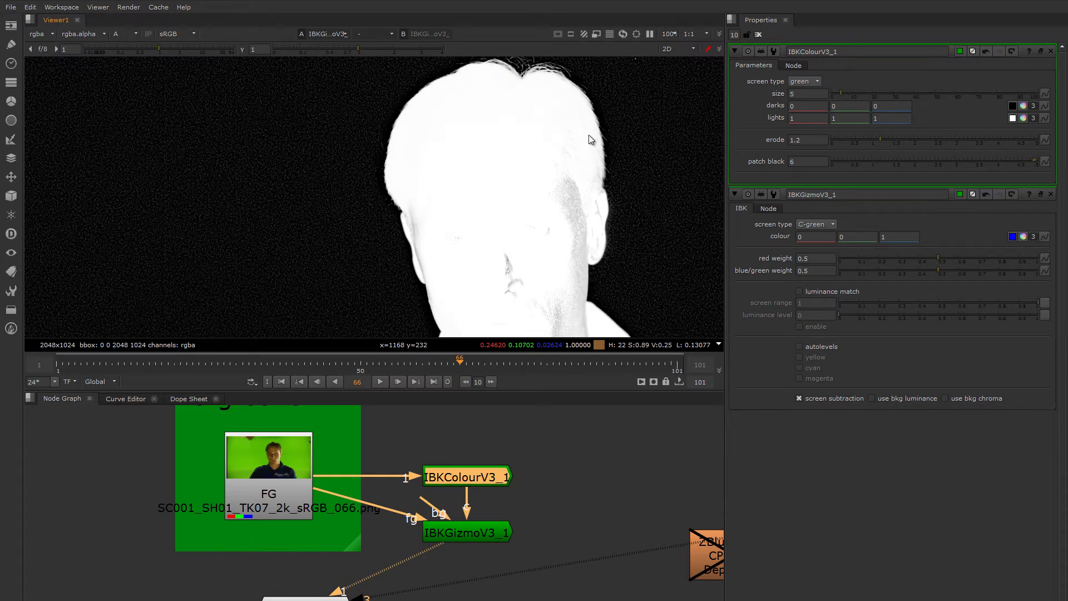
{"action": "left_click_drag", "start_coordinate": [881, 136], "coordinate": [897, 138]}
{"action": "left_click_drag", "start_coordinate": [1023, 162], "coordinate": [1015, 162]}
Scrub through the shot to frame 59 and check the matte on the actor's head and shoulders.
{"action": "scroll", "coordinate": [554, 184], "scroll_direction": "down", "scroll_amount": 3}
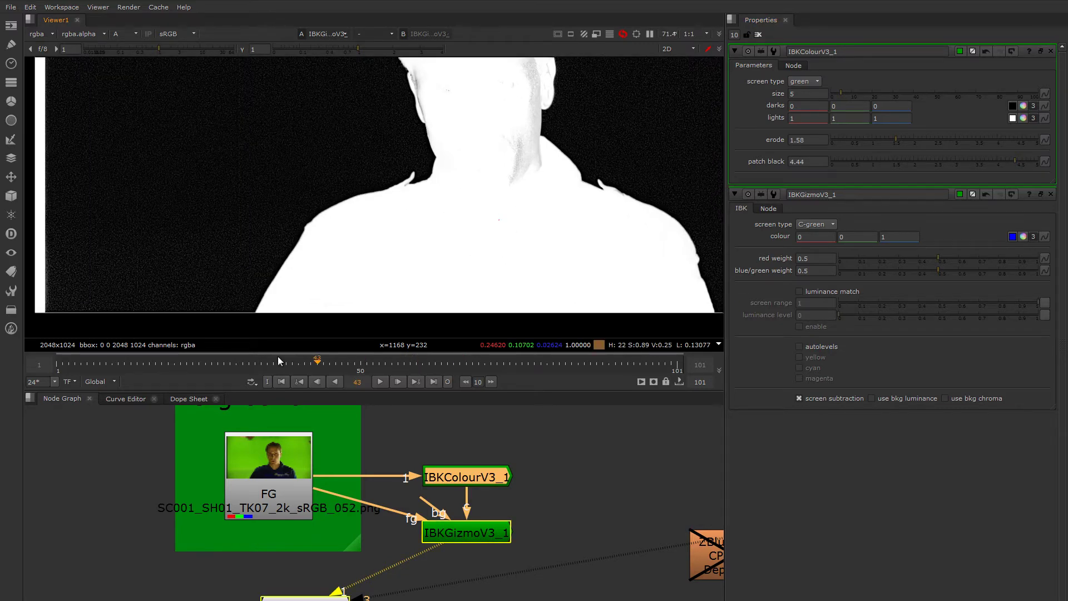
{"action": "left_click_drag", "start_coordinate": [278, 359], "coordinate": [416, 365]}
{"action": "middle_click_drag", "start_coordinate": [477, 194], "coordinate": [494, 286]}
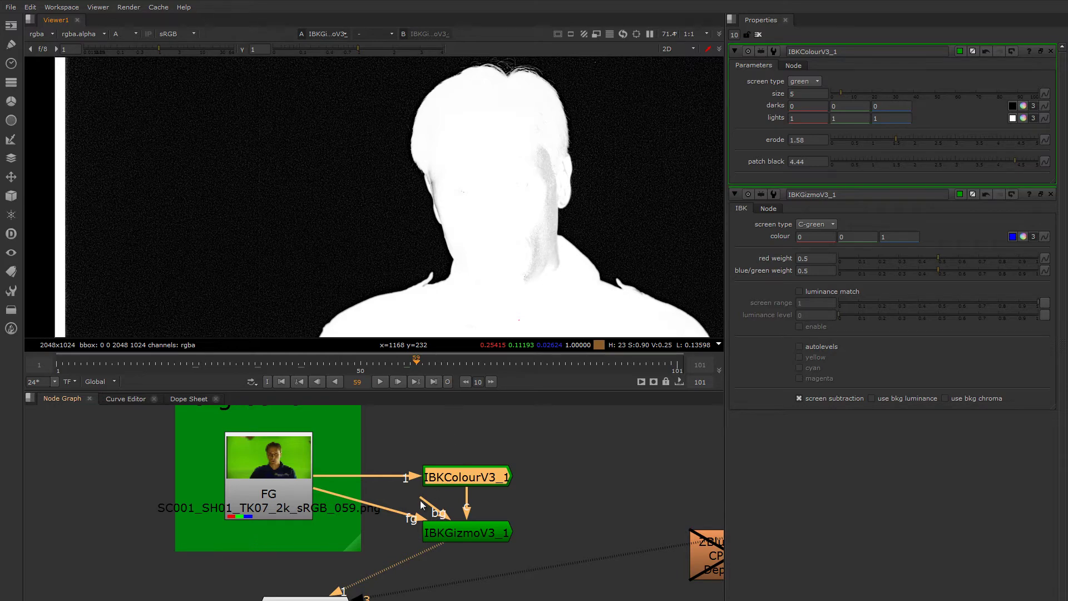
Move both IBK nodes farther from FG and route their shared FG connection through two Dot nodes.
{"action": "left_click_drag", "start_coordinate": [559, 448], "coordinate": [410, 555]}
{"action": "left_click_drag", "start_coordinate": [460, 532], "coordinate": [603, 532]}
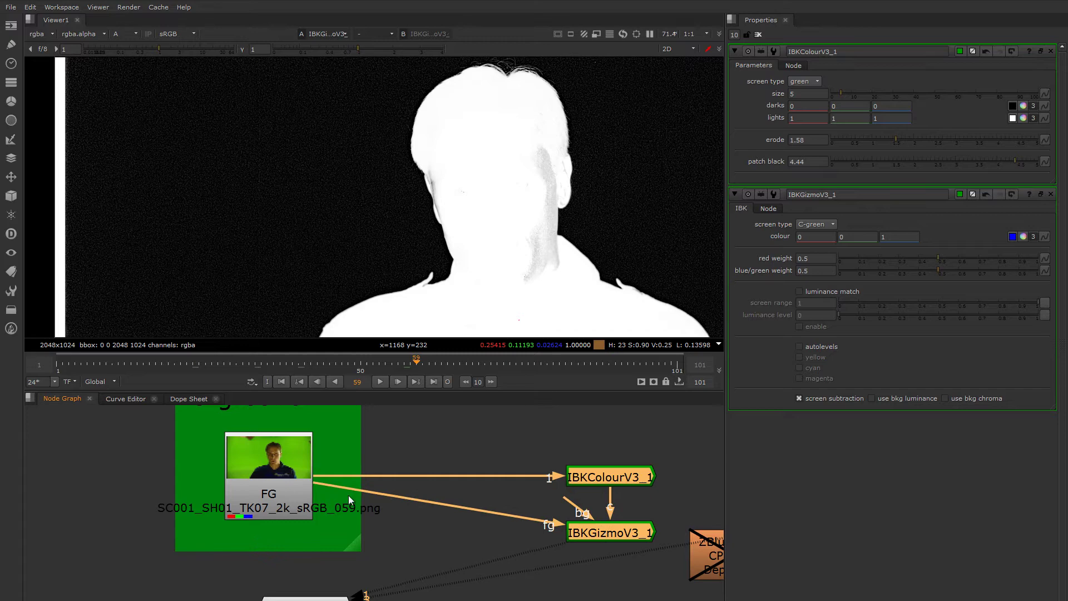
{"action": "left_click", "coordinate": [281, 480]}
{"action": "key", "text": "."}
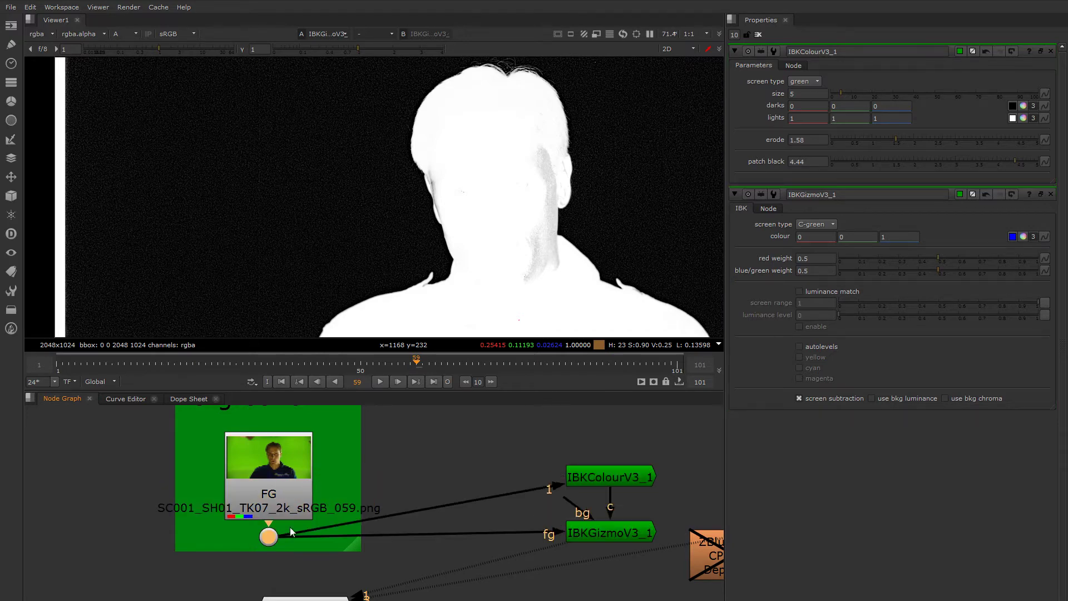
{"action": "left_click_drag", "start_coordinate": [272, 534], "coordinate": [535, 479]}
{"action": "left_click_drag", "start_coordinate": [414, 475], "coordinate": [441, 476], "text": "ctrl"}
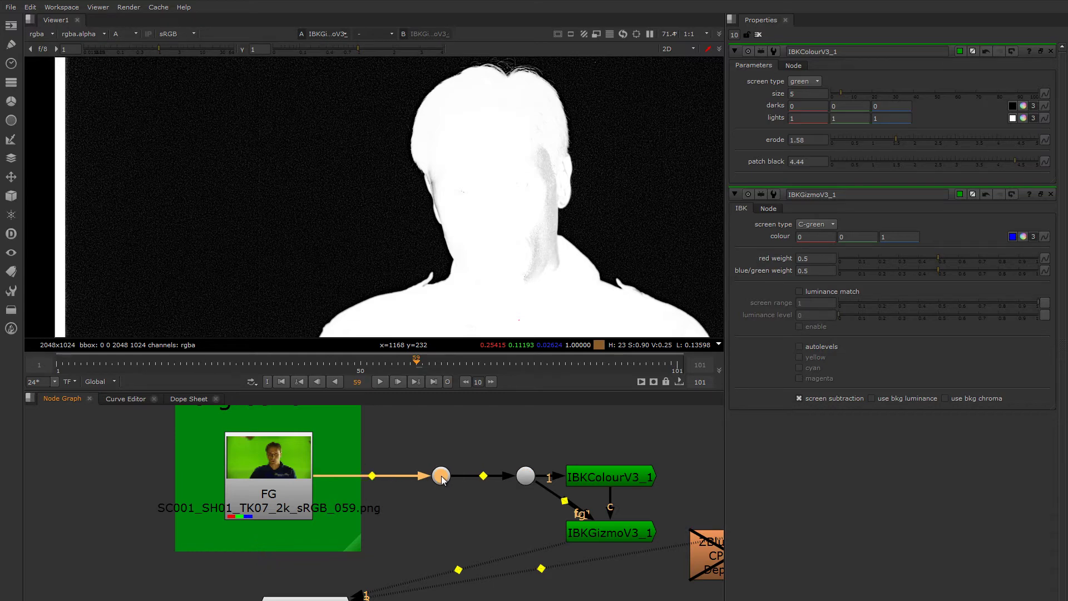
Add a Primatte node with its fg input connected to the first Dot after FG, and view its RGB output.
{"action": "left_click", "coordinate": [434, 525]}
{"action": "key", "text": "Tab"}
{"action": "type", "text": "pri"}
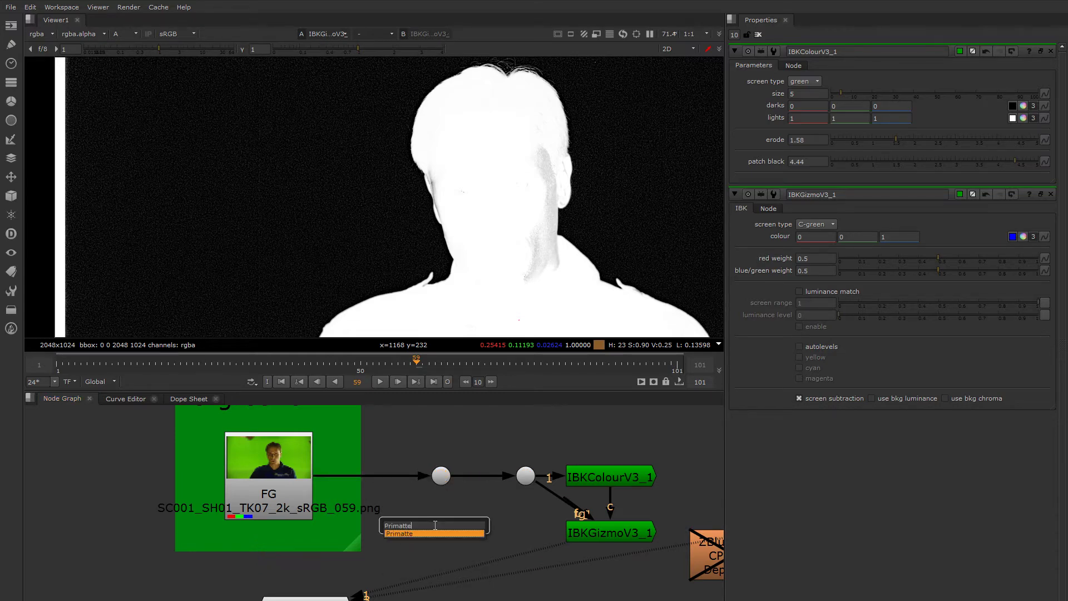
{"action": "key", "text": "Return"}
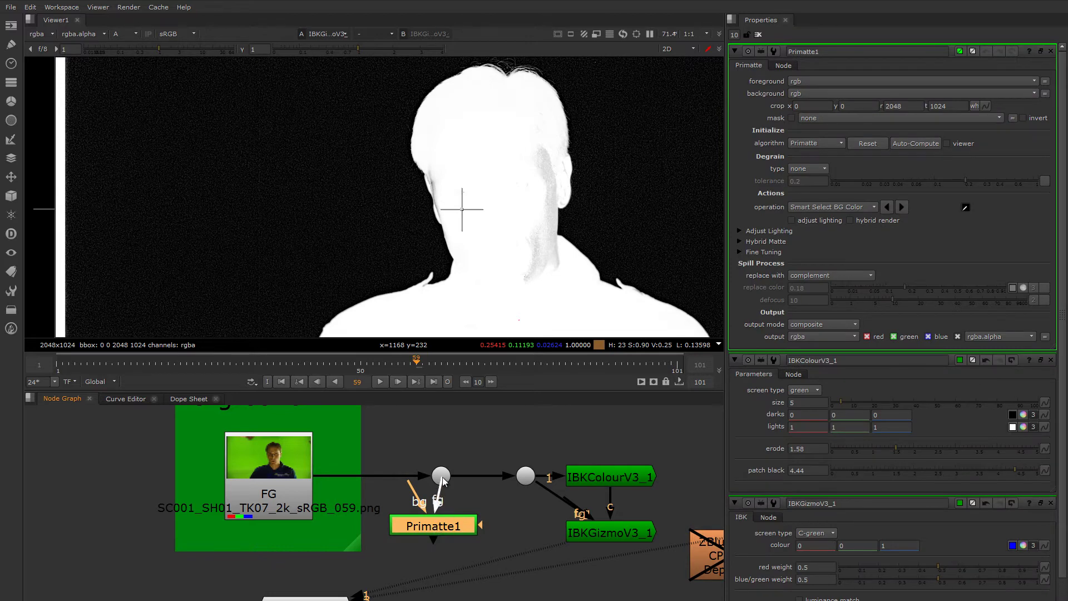
{"action": "left_click_drag", "start_coordinate": [436, 529], "coordinate": [444, 533]}
{"action": "key", "text": "1"}
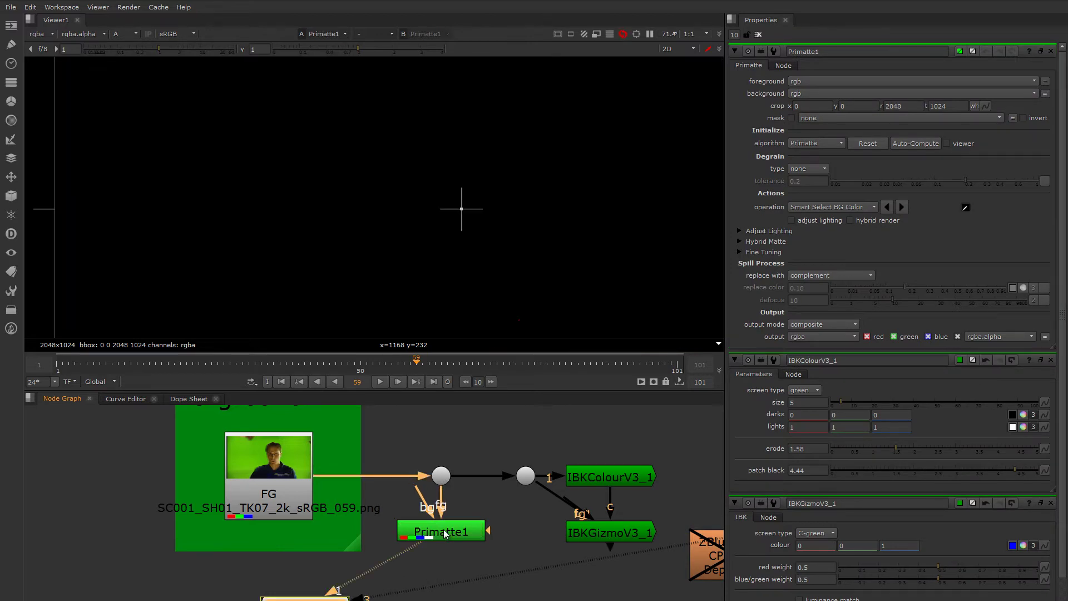
{"action": "key", "text": "a"}
{"action": "scroll", "coordinate": [423, 235], "scroll_direction": "down", "scroll_amount": 3}
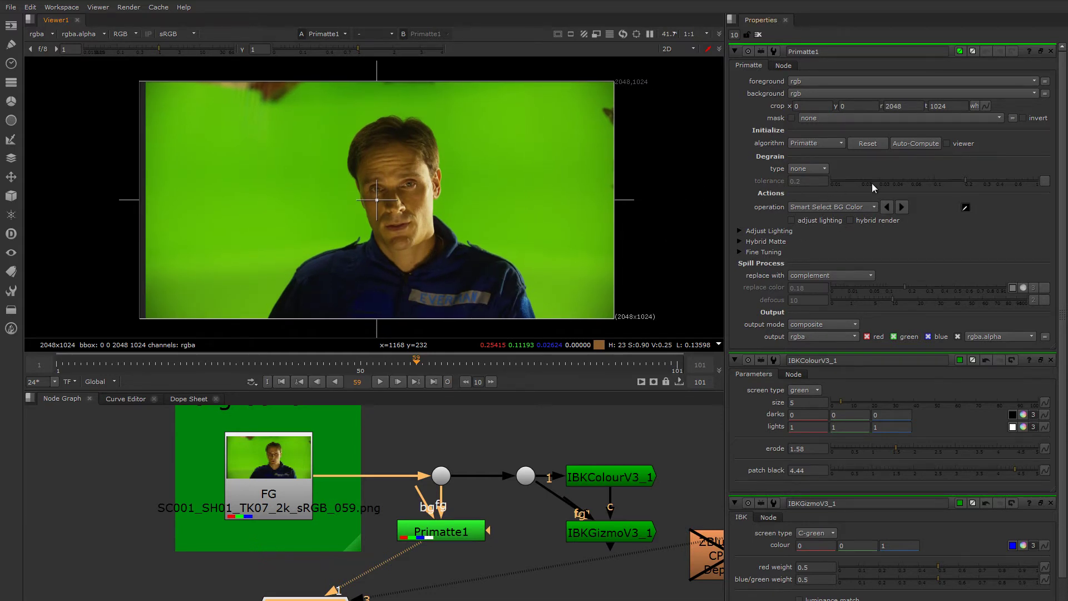
Auto-compute the Primatte key and inspect the resulting alpha channel over the actor.
{"action": "left_click", "coordinate": [913, 144]}
{"action": "middle_click_drag", "start_coordinate": [406, 190], "coordinate": [453, 191]}
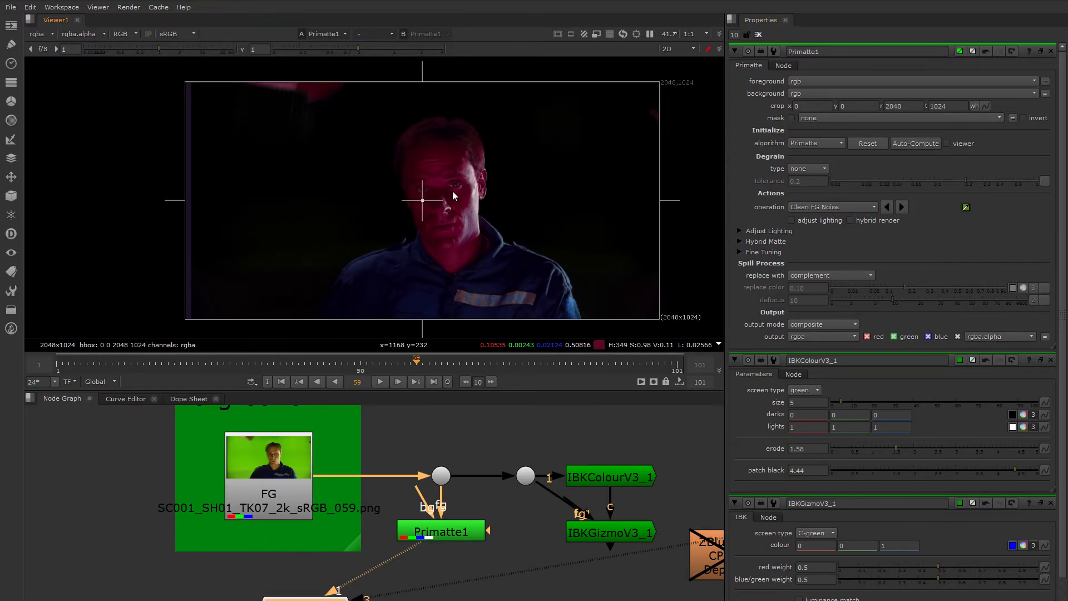
{"action": "scroll", "coordinate": [492, 201], "scroll_direction": "up", "scroll_amount": 5}
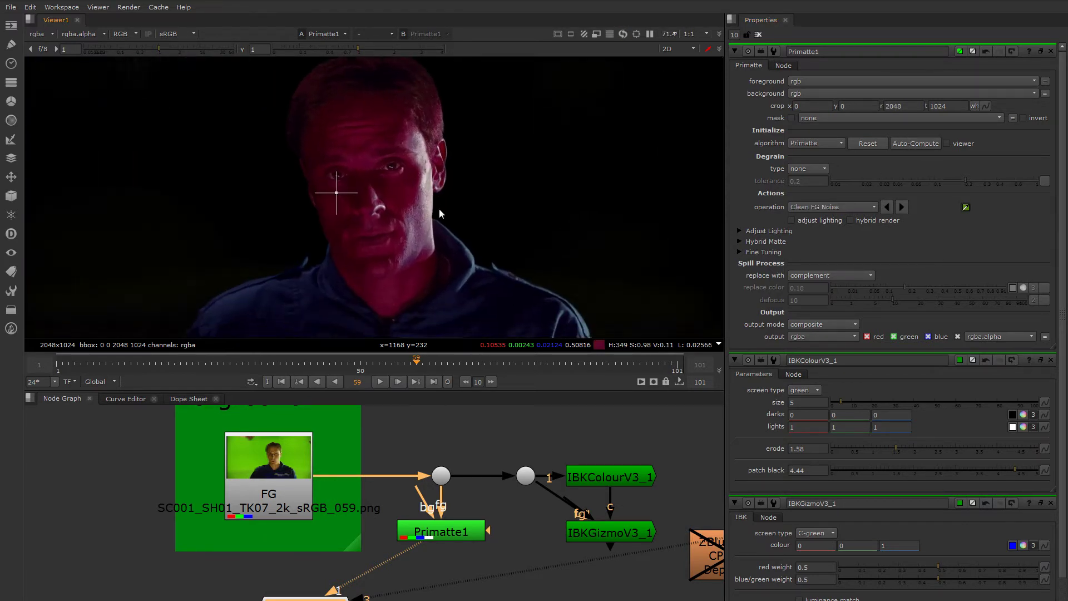
{"action": "key", "text": "a"}
{"action": "middle_click_drag", "start_coordinate": [423, 179], "coordinate": [443, 159]}
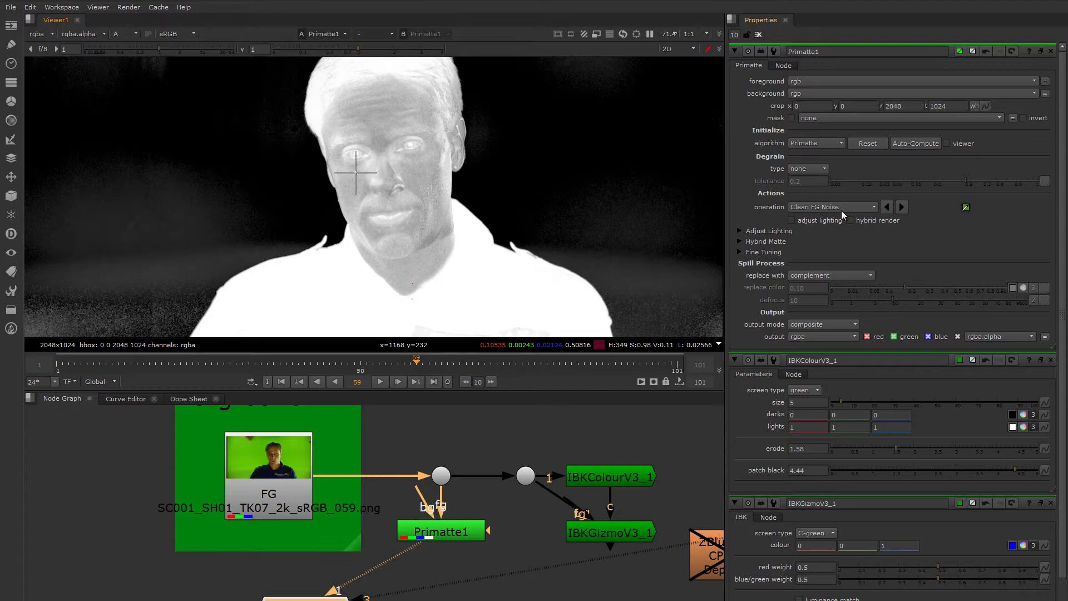
Set Primatte's operation to Clean BG Noise and sample the noisy backdrop at the plate's lower right, beside the actor's shoulder.
{"action": "left_click", "coordinate": [824, 208]}
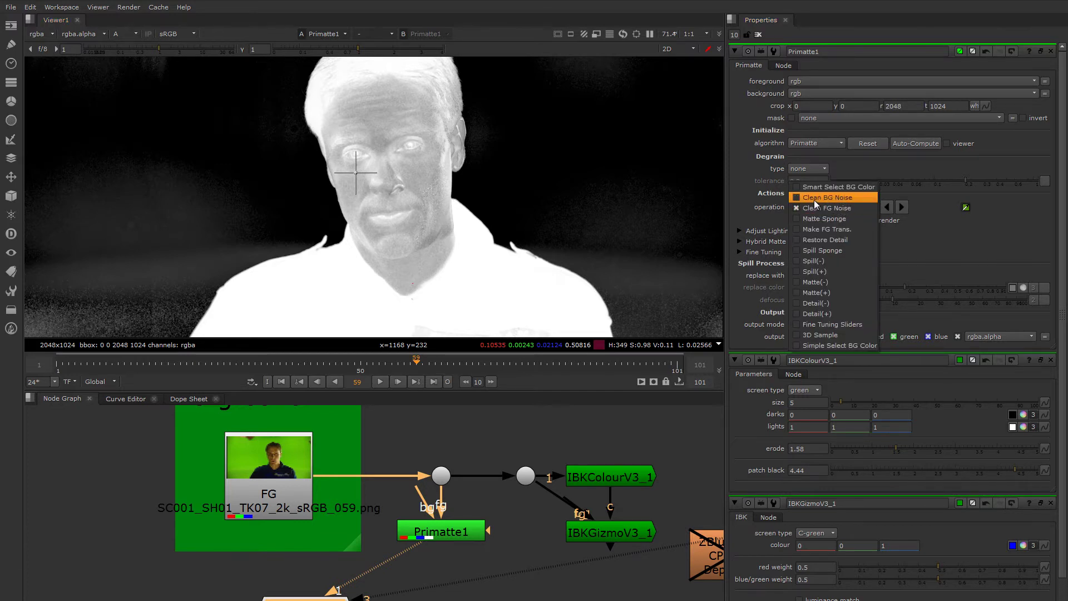
{"action": "left_click", "coordinate": [845, 199]}
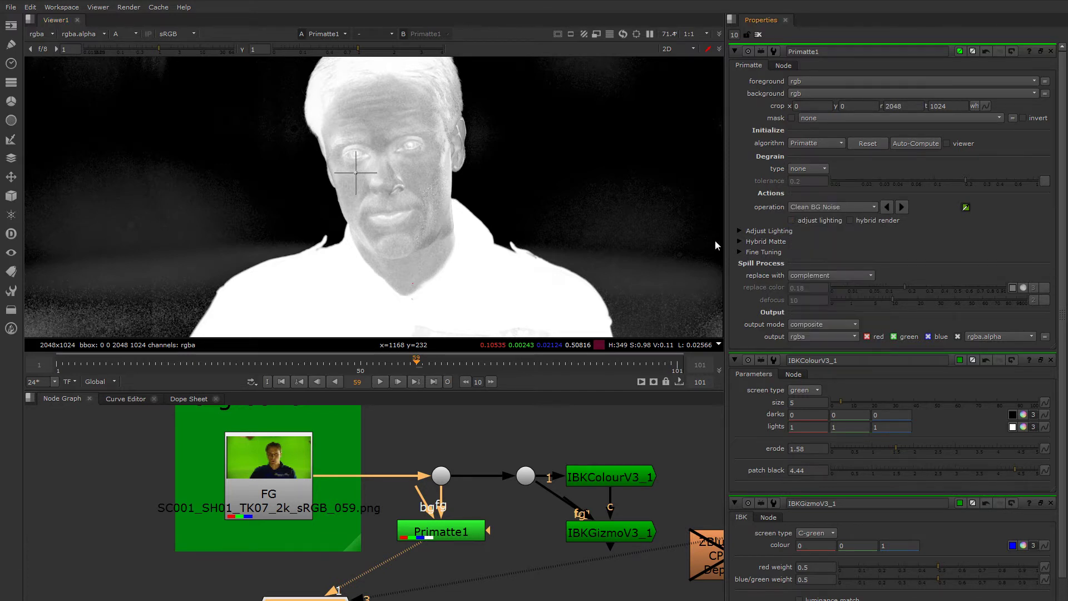
{"action": "middle_click_drag", "start_coordinate": [649, 287], "coordinate": [623, 239]}
{"action": "left_click_drag", "start_coordinate": [611, 257], "coordinate": [622, 298], "text": "ctrl+shift"}
{"action": "left_click_drag", "start_coordinate": [593, 217], "coordinate": [606, 238], "text": "ctrl+shift"}
Clean the background noise in the backdrop at the plate's lower left, sampling several areas beside the shoulder.
{"action": "middle_click_drag", "start_coordinate": [562, 238], "coordinate": [611, 207]}
{"action": "middle_click_drag", "start_coordinate": [445, 211], "coordinate": [548, 204]}
{"action": "left_click_drag", "start_coordinate": [285, 225], "coordinate": [286, 286], "text": "ctrl+shift"}
{"action": "left_click_drag", "start_coordinate": [280, 205], "coordinate": [298, 228], "text": "ctrl+shift"}
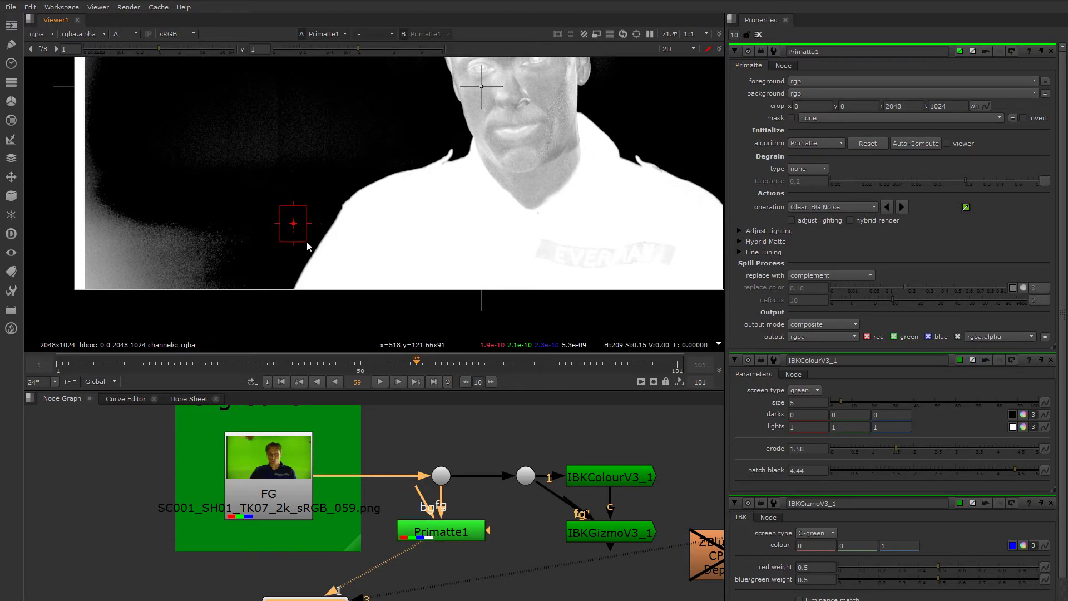
{"action": "middle_click_drag", "start_coordinate": [306, 241], "coordinate": [240, 293]}
{"action": "left_click_drag", "start_coordinate": [284, 159], "coordinate": [325, 209], "text": "ctrl+shift"}
Sample the backdrop left of the actor's head and the strip above the hair as background noise.
{"action": "middle_click_drag", "start_coordinate": [335, 105], "coordinate": [292, 187]}
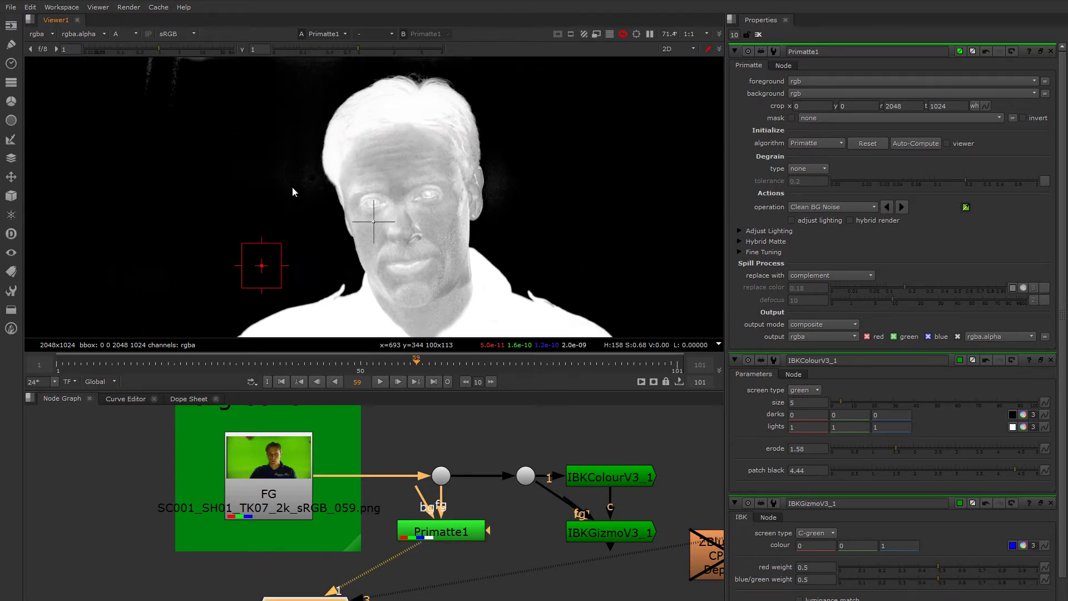
{"action": "left_click_drag", "start_coordinate": [278, 139], "coordinate": [302, 189], "text": "ctrl+shift"}
{"action": "middle_click_drag", "start_coordinate": [317, 101], "coordinate": [278, 179]}
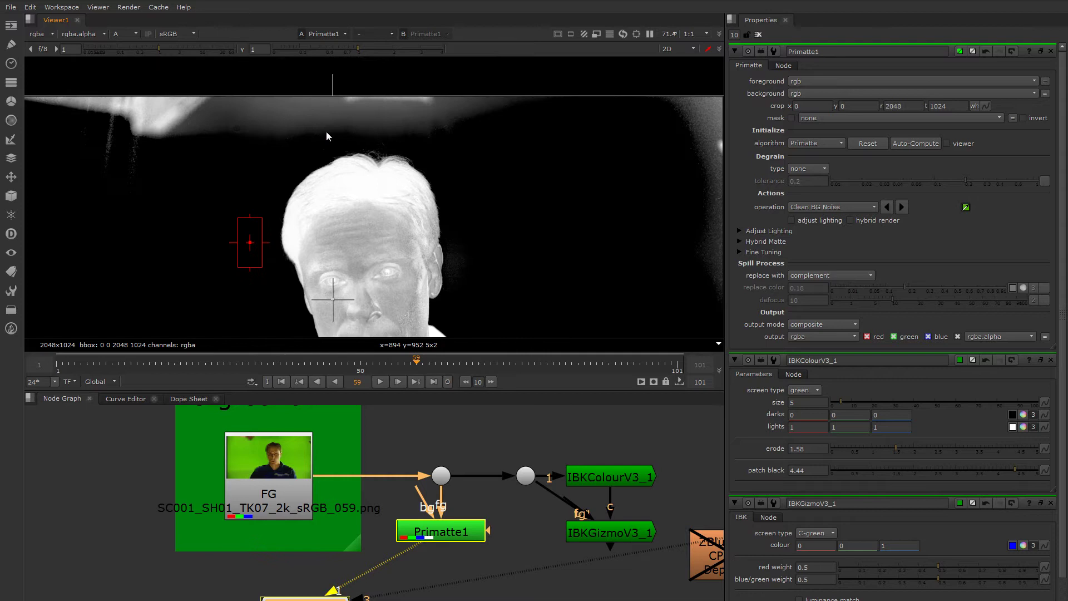
{"action": "mouse_move", "coordinate": [281, 124]}
{"action": "left_mouse_down", "text": "ctrl+shift"}
{"action": "mouse_move", "coordinate": [357, 138]}
{"action": "mouse_move", "coordinate": [367, 121]}
{"action": "left_mouse_up", "text": "ctrl+shift"}
Sample the backdrop to the right of the actor's head and shoulder as background noise.
{"action": "middle_click_drag", "start_coordinate": [468, 168], "coordinate": [328, 114]}
{"action": "left_click_drag", "start_coordinate": [334, 204], "coordinate": [392, 283], "text": "ctrl+shift"}
{"action": "middle_click_drag", "start_coordinate": [393, 282], "coordinate": [422, 143]}
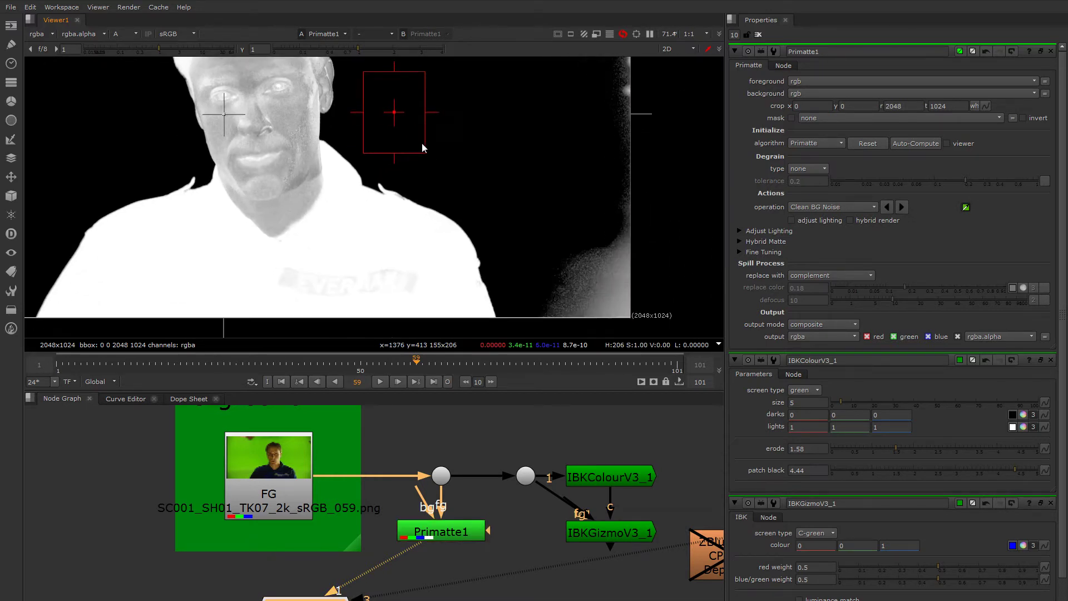
{"action": "left_click_drag", "start_coordinate": [466, 158], "coordinate": [516, 184], "text": "ctrl+shift"}
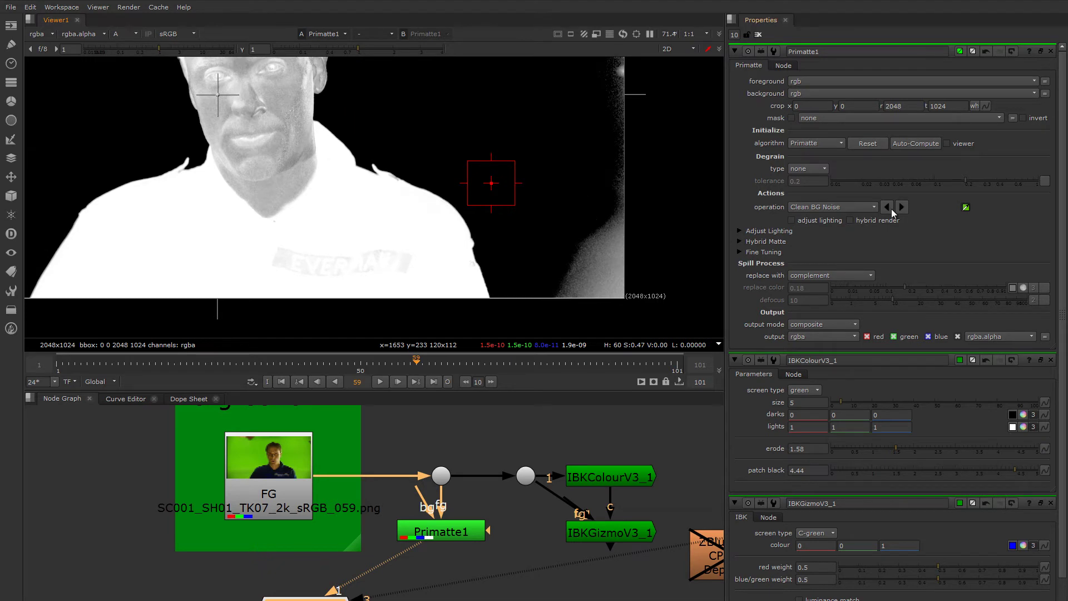
Switch Primatte's operation to Clean FG Noise and sample the shirt logo and the actor's neck.
{"action": "left_click", "coordinate": [868, 210]}
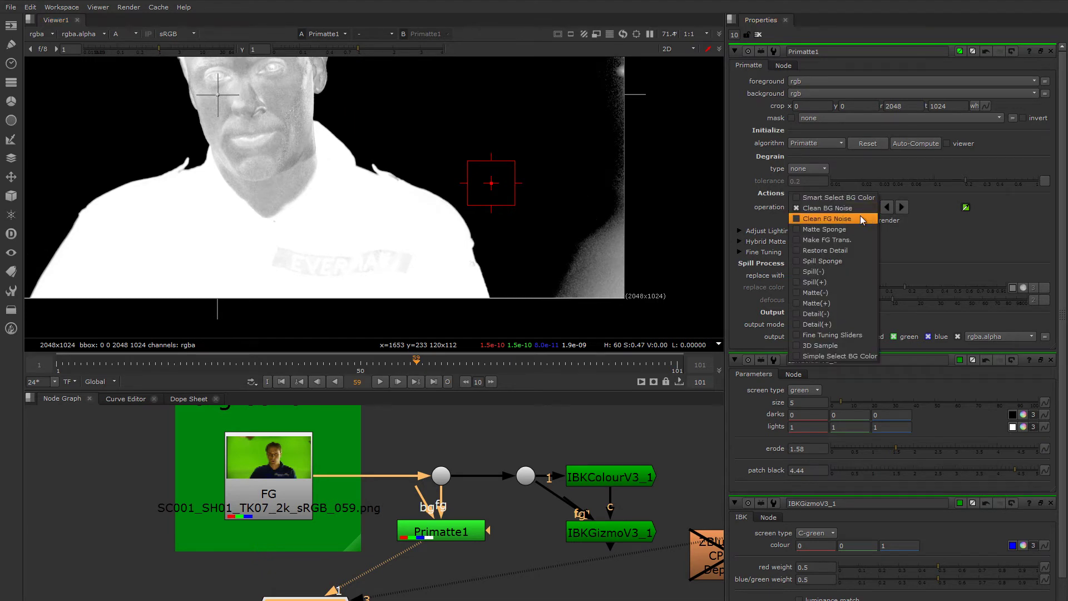
{"action": "left_click", "coordinate": [862, 220]}
{"action": "middle_click_drag", "start_coordinate": [346, 187], "coordinate": [388, 201]}
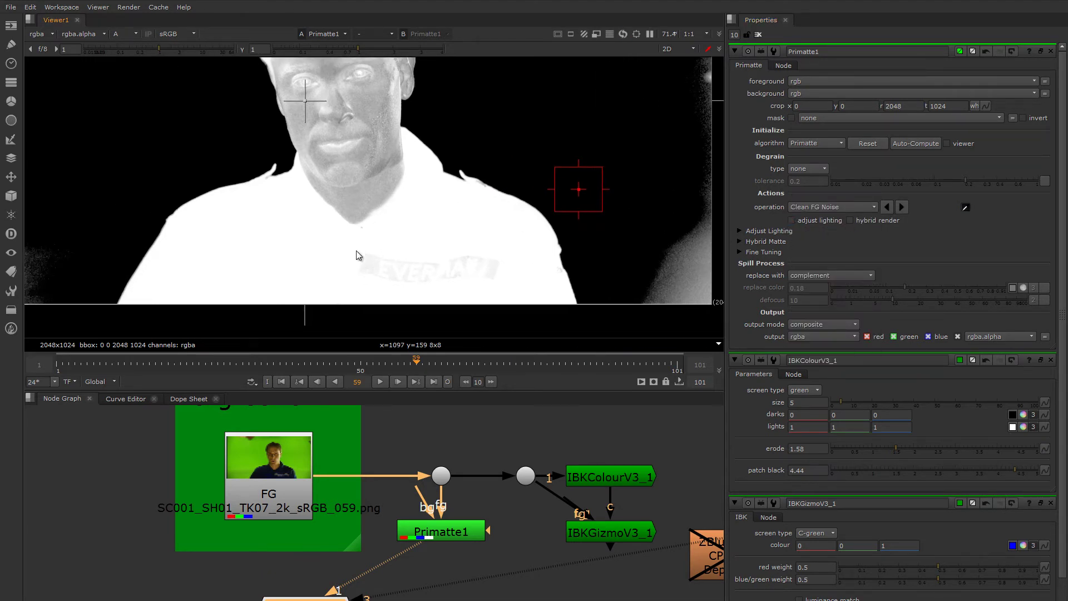
{"action": "left_click_drag", "start_coordinate": [334, 238], "coordinate": [473, 285], "text": "ctrl+shift"}
{"action": "middle_click_drag", "start_coordinate": [359, 197], "coordinate": [415, 250]}
{"action": "left_click_drag", "start_coordinate": [386, 197], "coordinate": [433, 265], "text": "ctrl+shift"}
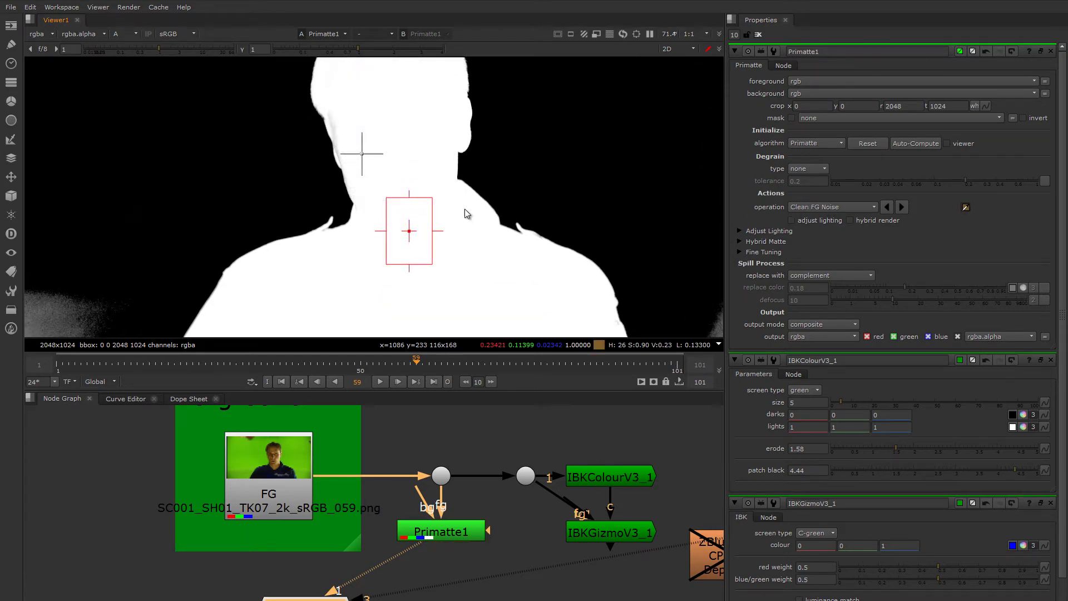
Clean the foreground noise along the left edge of the actor's face and inside the forehead and cheek area.
{"action": "middle_click_drag", "start_coordinate": [346, 123], "coordinate": [377, 178]}
{"action": "left_click_drag", "start_coordinate": [362, 175], "coordinate": [368, 183], "text": "ctrl+shift"}
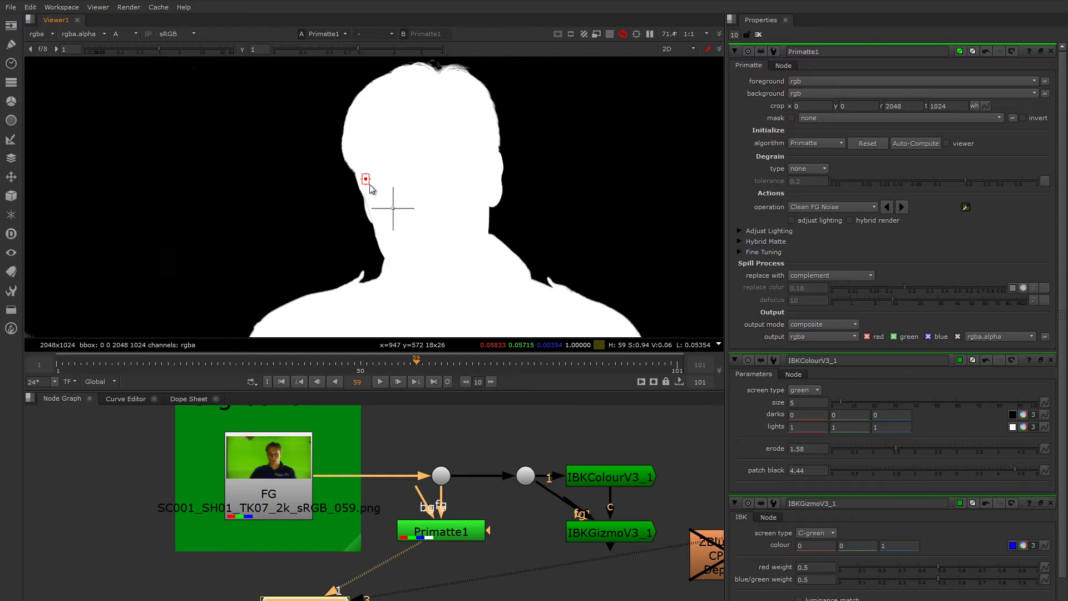
{"action": "right_click", "coordinate": [370, 208], "text": "ctrl"}
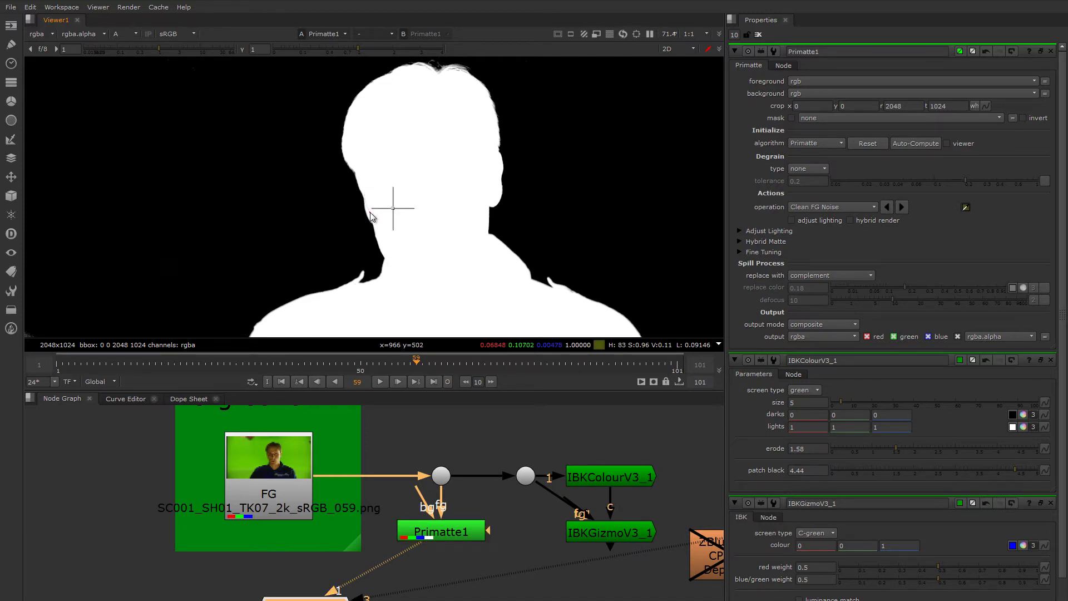
{"action": "left_click_drag", "start_coordinate": [362, 158], "coordinate": [376, 193], "text": "ctrl+shift"}
{"action": "left_click", "coordinate": [371, 217], "text": "ctrl"}
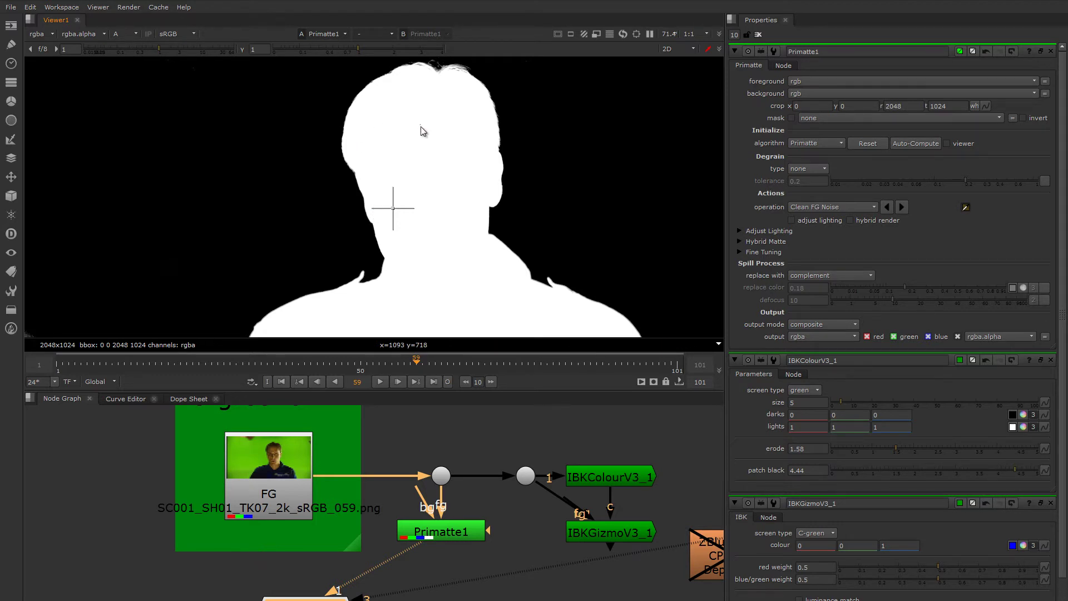
{"action": "left_click_drag", "start_coordinate": [423, 103], "coordinate": [458, 165], "text": "ctrl+shift"}
{"action": "left_click_drag", "start_coordinate": [373, 137], "coordinate": [425, 186], "text": "ctrl+shift"}
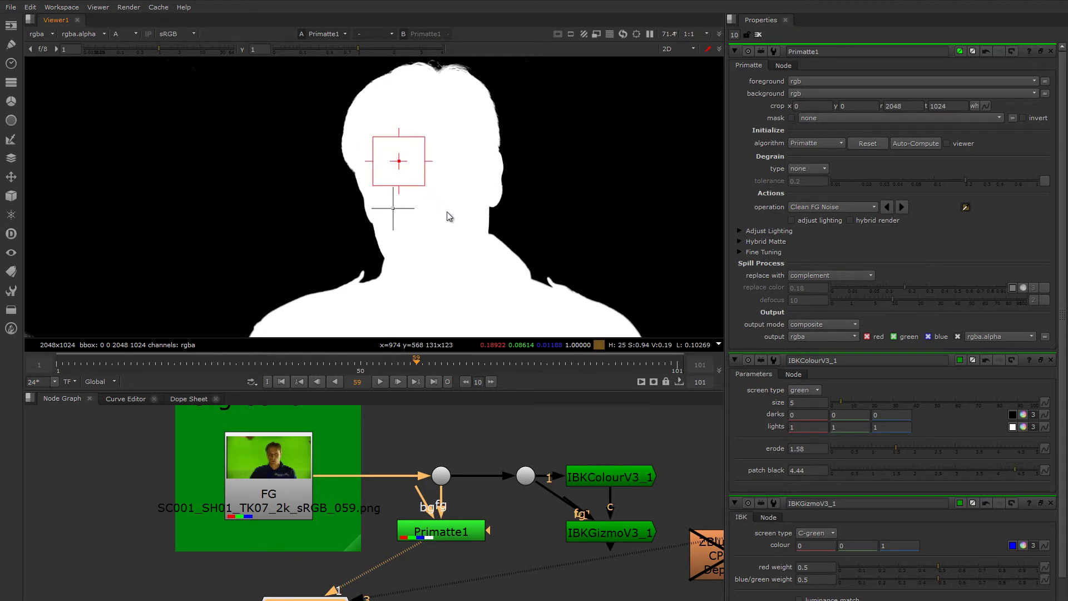
Lower the viewer gamma to 0.105 to expose matte holes, and sample the edge where neck meets collar as foreground.
{"action": "scroll", "coordinate": [471, 244], "scroll_direction": "up", "scroll_amount": 4}
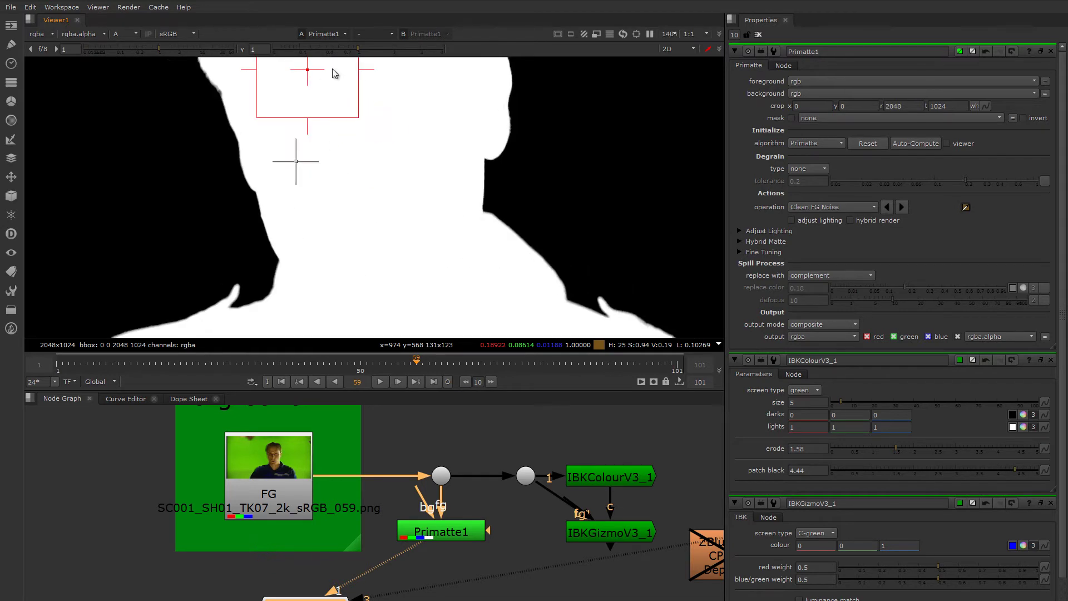
{"action": "left_click_drag", "start_coordinate": [357, 53], "coordinate": [300, 51]}
{"action": "scroll", "coordinate": [434, 217], "scroll_direction": "down", "scroll_amount": 3}
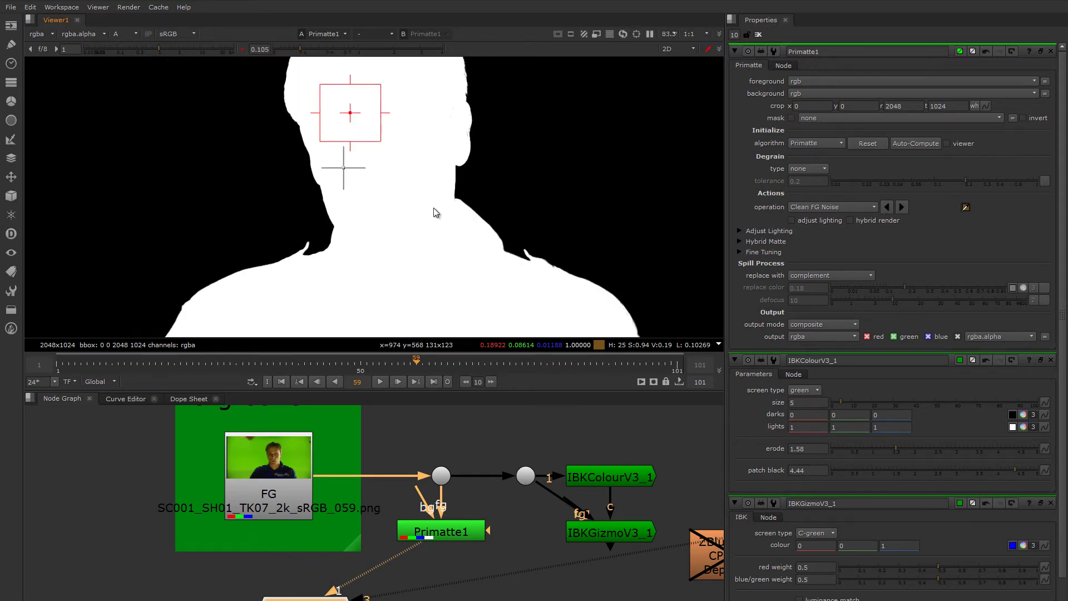
{"action": "scroll", "coordinate": [476, 206], "scroll_direction": "up", "scroll_amount": 4}
{"action": "left_click_drag", "start_coordinate": [473, 192], "coordinate": [478, 199], "text": "ctrl+shift"}
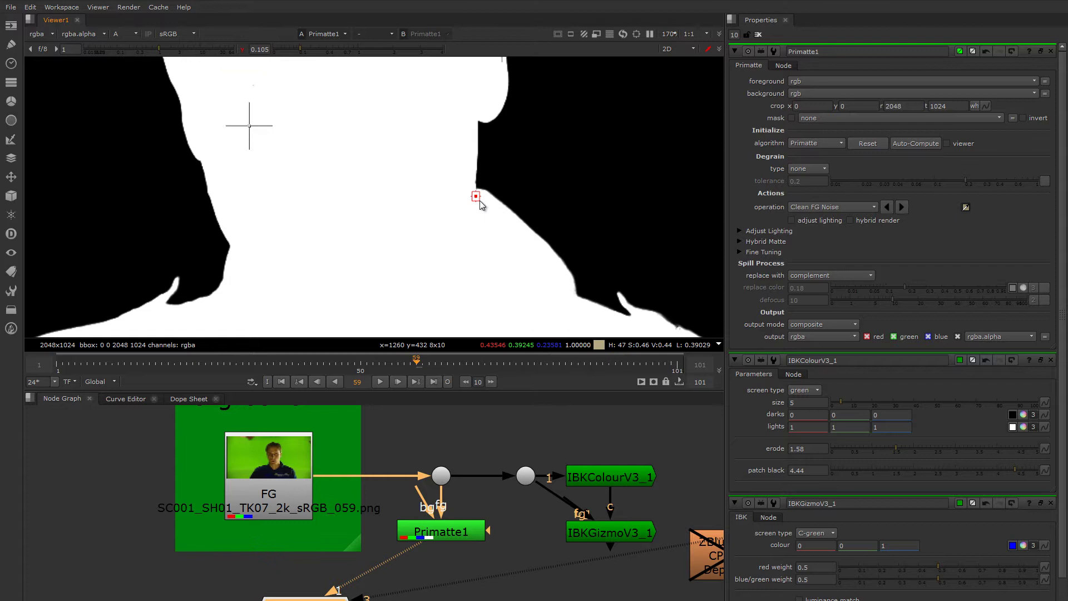
Clean the remaining foreground holes around the ear and the right side of the actor's head.
{"action": "scroll", "coordinate": [429, 169], "scroll_direction": "up", "scroll_amount": 5}
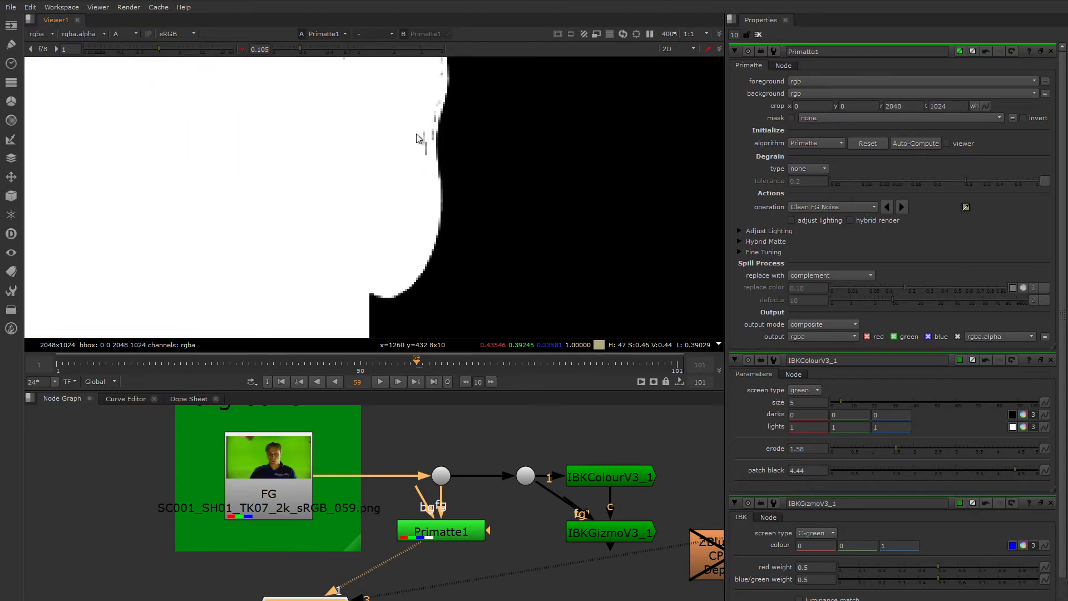
{"action": "left_click_drag", "start_coordinate": [418, 124], "coordinate": [430, 158], "text": "ctrl+shift"}
{"action": "middle_click_drag", "start_coordinate": [407, 138], "coordinate": [406, 222]}
{"action": "left_click", "coordinate": [415, 173], "text": "ctrl"}
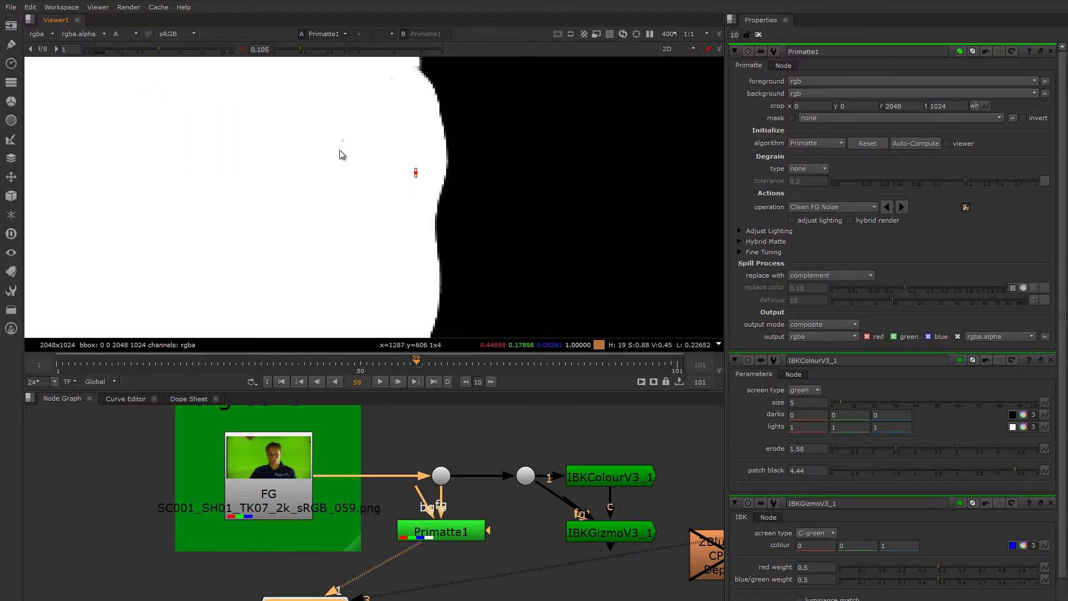
{"action": "left_click_drag", "start_coordinate": [323, 130], "coordinate": [373, 164], "text": "ctrl+shift"}
{"action": "middle_click_drag", "start_coordinate": [370, 105], "coordinate": [393, 195]}
{"action": "left_click_drag", "start_coordinate": [386, 136], "coordinate": [402, 169], "text": "ctrl+shift"}
{"action": "scroll", "coordinate": [353, 182], "scroll_direction": "down", "scroll_amount": 4}
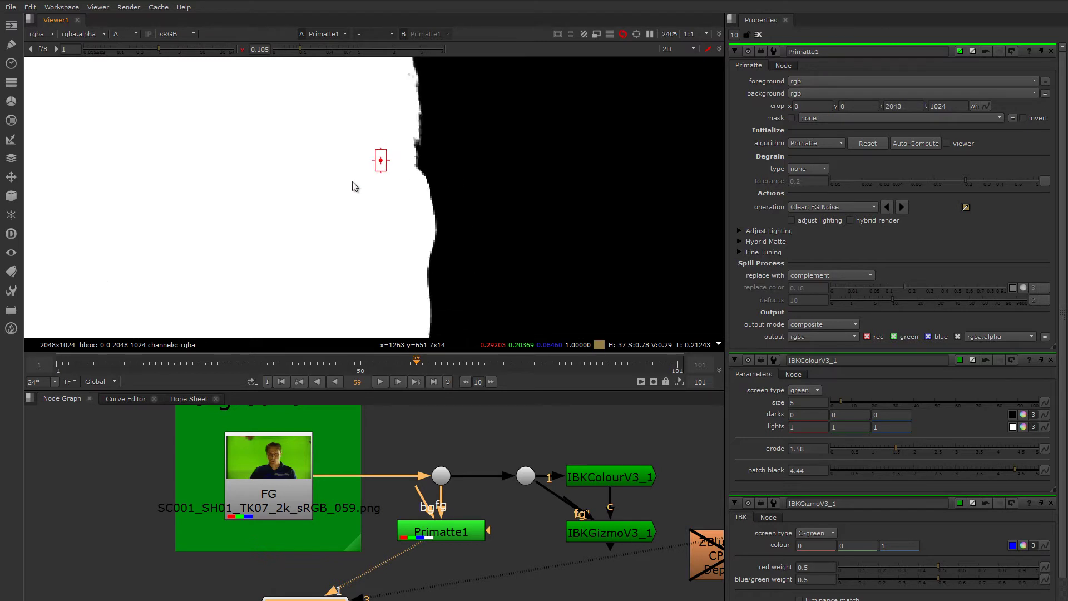
Check the matte edges and sample the grey specks on the actor's right-hand sleeve as foreground.
{"action": "middle_click_drag", "start_coordinate": [292, 178], "coordinate": [394, 190]}
{"action": "scroll", "coordinate": [397, 194], "scroll_direction": "down", "scroll_amount": 6}
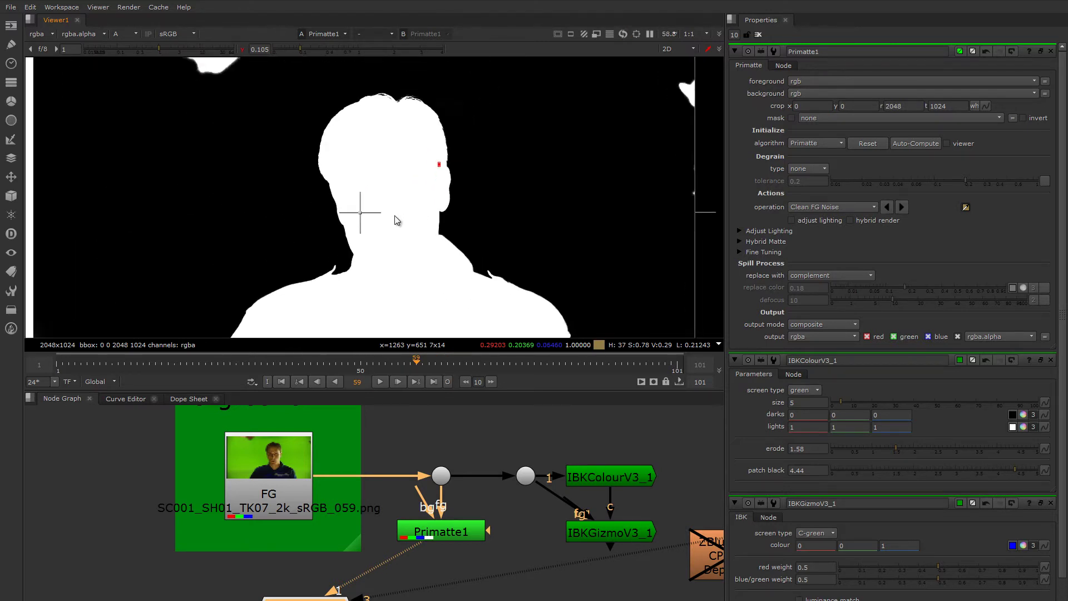
{"action": "scroll", "coordinate": [542, 256], "scroll_direction": "up", "scroll_amount": 6}
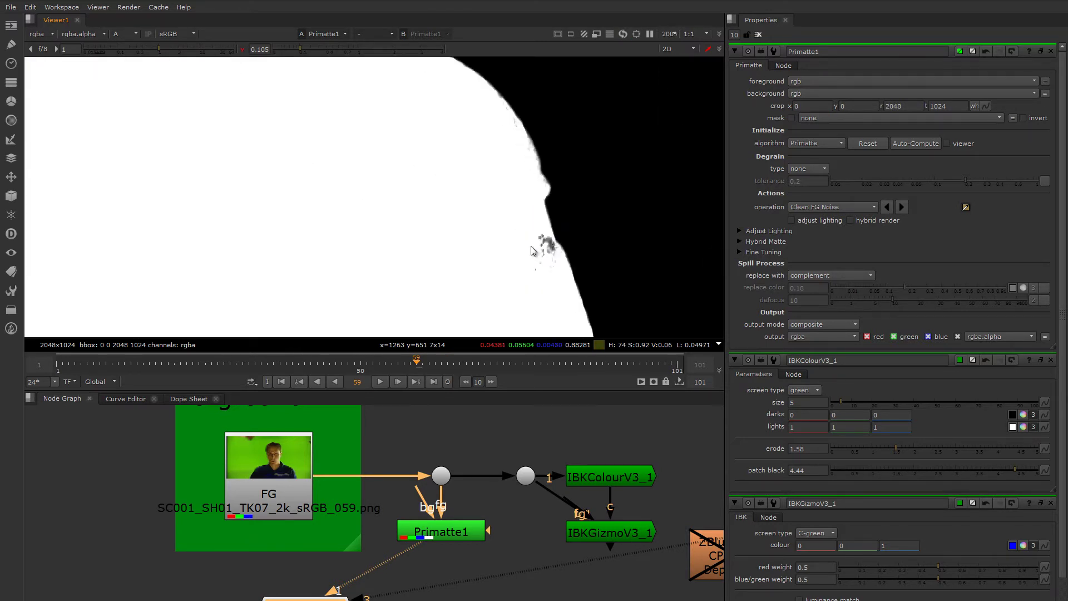
{"action": "left_click_drag", "start_coordinate": [533, 238], "coordinate": [552, 266], "text": "ctrl+shift"}
{"action": "scroll", "coordinate": [551, 267], "scroll_direction": "down", "scroll_amount": 6}
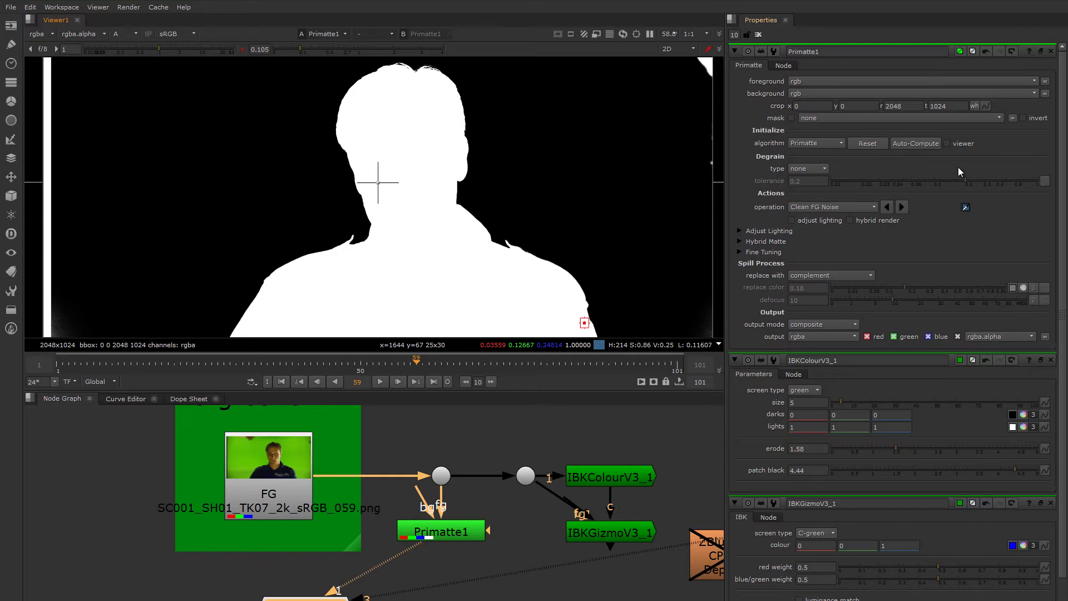
Close all open node properties and frame the whole matte to inspect the plate's borders.
{"action": "left_click", "coordinate": [757, 35]}
{"action": "scroll", "coordinate": [431, 153], "scroll_direction": "down", "scroll_amount": 2}
{"action": "middle_click_drag", "start_coordinate": [479, 190], "coordinate": [393, 168]}
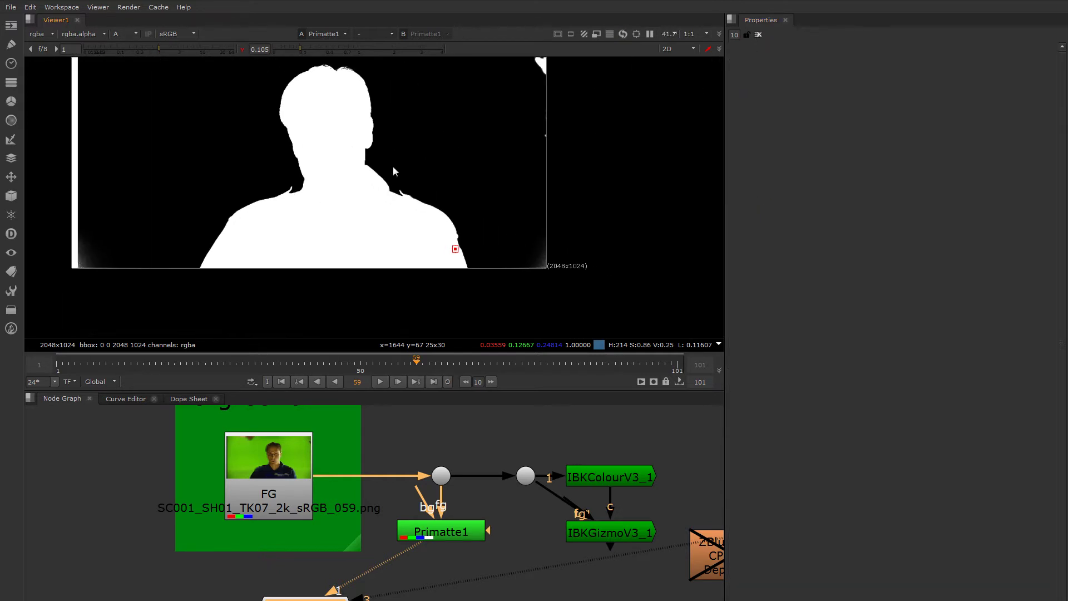
{"action": "middle_click_drag", "start_coordinate": [428, 214], "coordinate": [526, 238]}
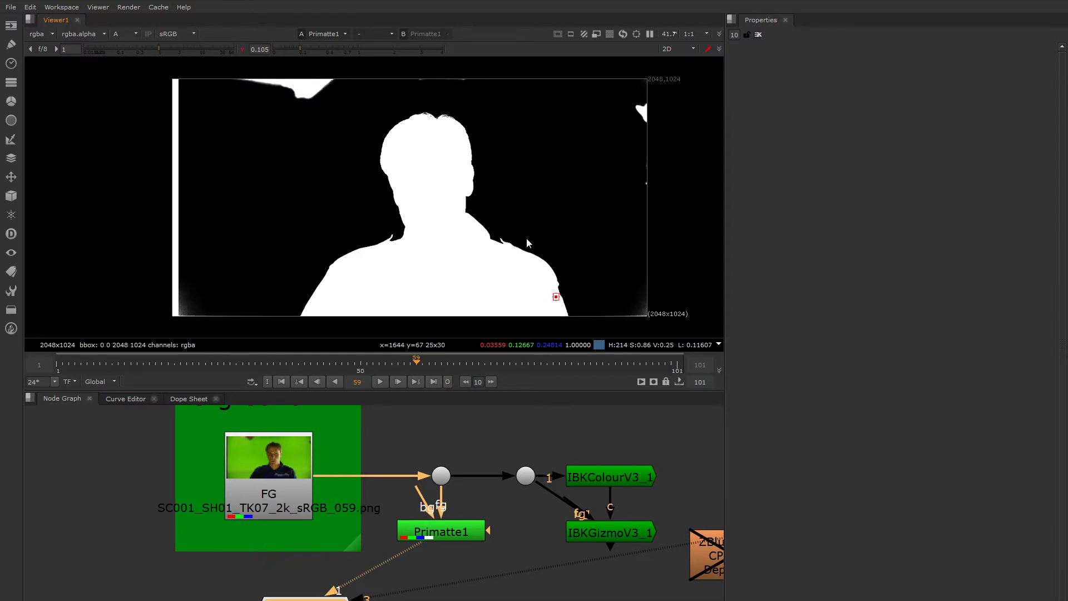
Reopen the Primatte1 properties and crop the key around the actor to x 506, r 1772 and t 924.
{"action": "double_click", "coordinate": [447, 536]}
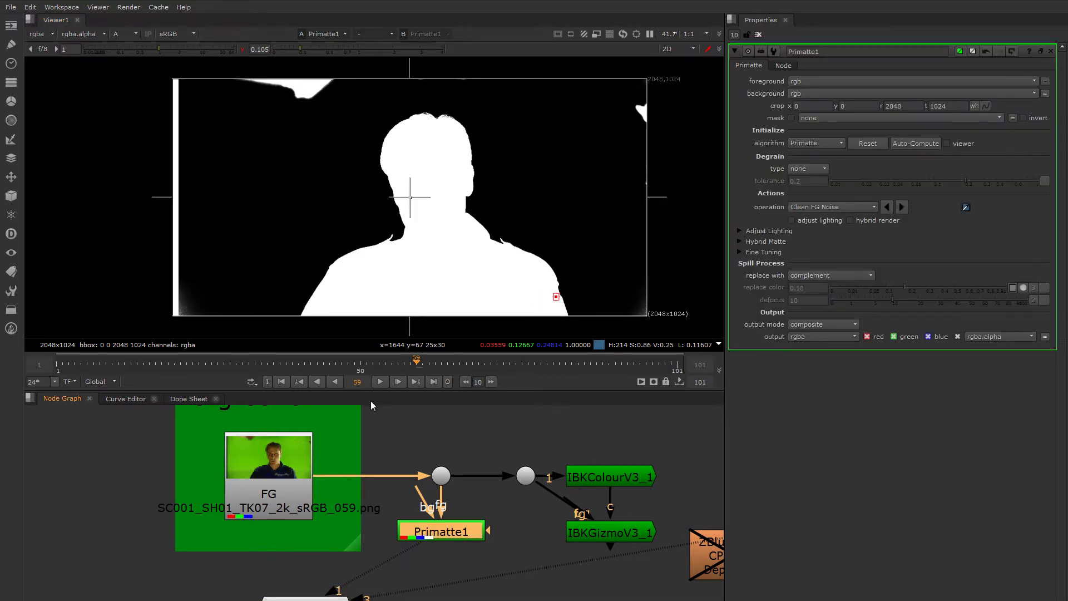
{"action": "left_click_drag", "start_coordinate": [173, 203], "coordinate": [284, 205]}
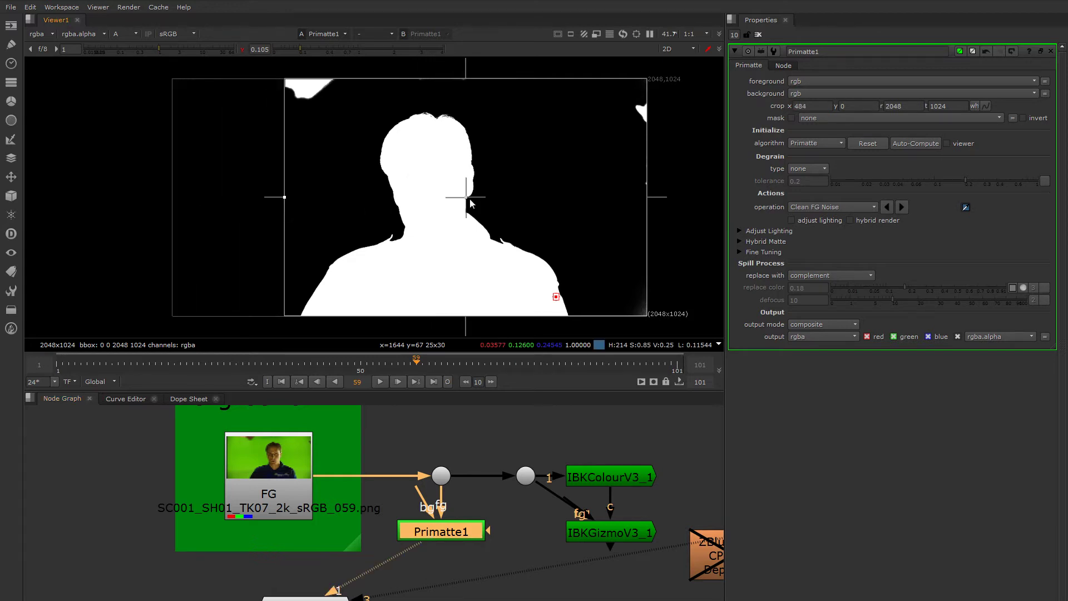
{"action": "left_click_drag", "start_coordinate": [644, 201], "coordinate": [581, 207]}
{"action": "left_click_drag", "start_coordinate": [438, 79], "coordinate": [447, 101]}
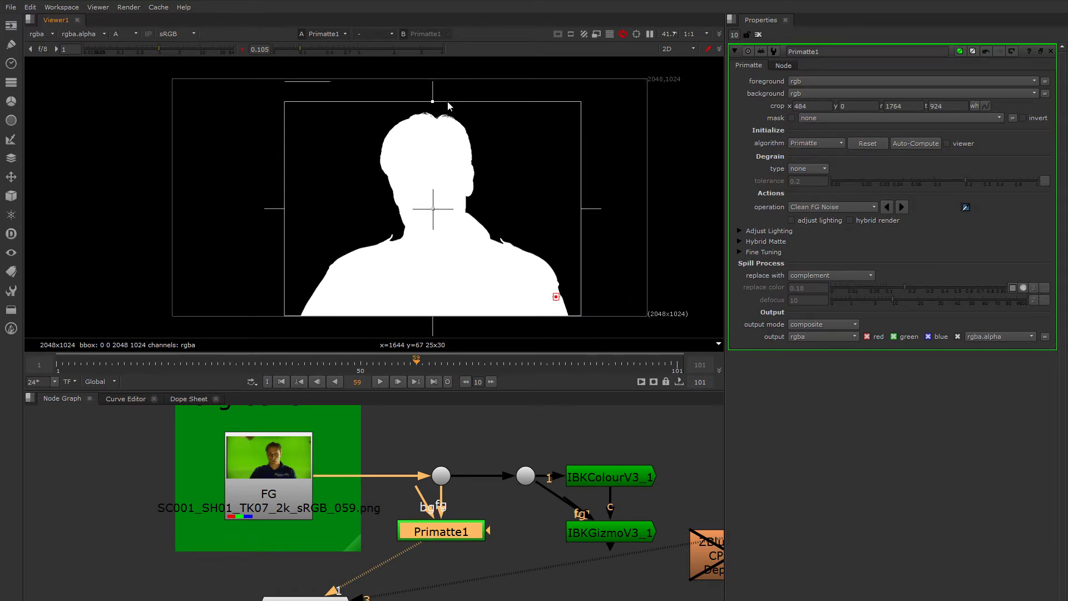
{"action": "left_click_drag", "start_coordinate": [286, 210], "coordinate": [288, 209]}
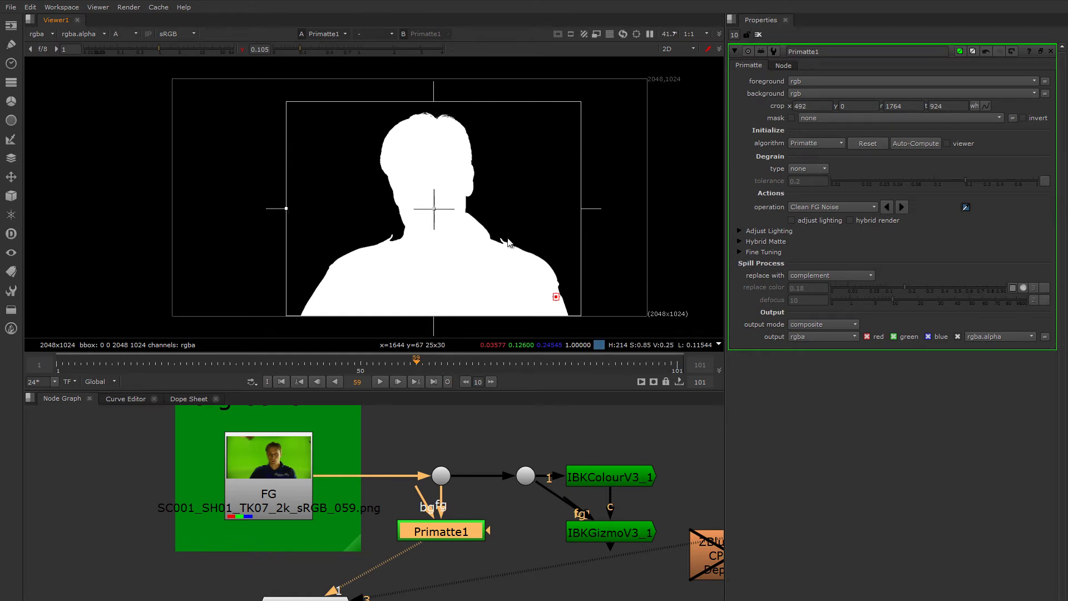
{"action": "left_click_drag", "start_coordinate": [582, 210], "coordinate": [583, 210]}
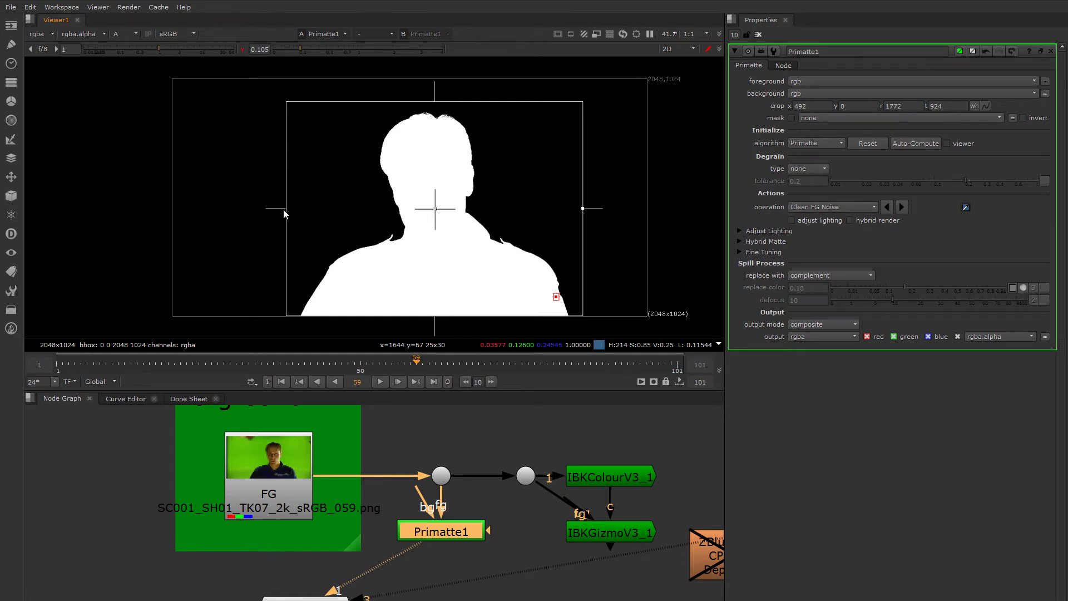
{"action": "left_click_drag", "start_coordinate": [284, 211], "coordinate": [289, 209]}
Scrub to frame 93 and tighten the Primatte crop to x 516, r 1748 and t 904.
{"action": "left_click_drag", "start_coordinate": [411, 364], "coordinate": [656, 373]}
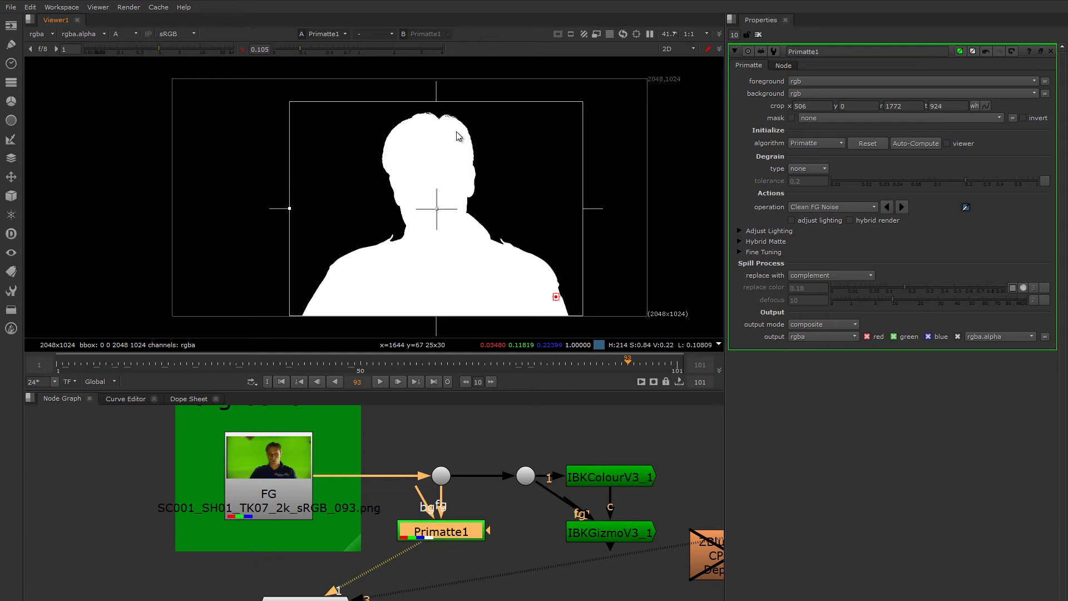
{"action": "left_click_drag", "start_coordinate": [441, 102], "coordinate": [441, 106]}
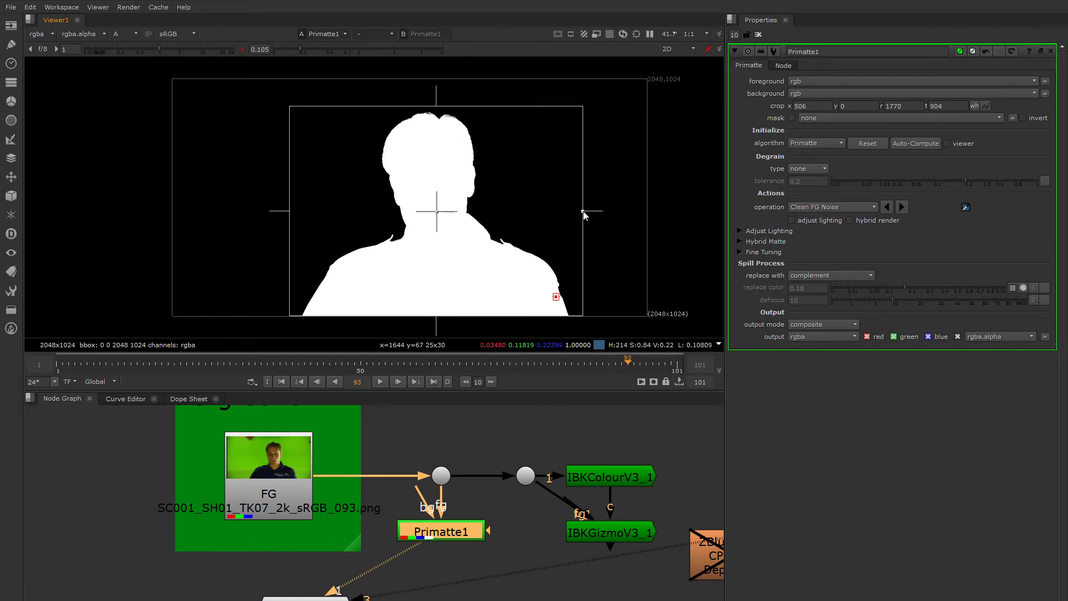
{"action": "left_click_drag", "start_coordinate": [583, 212], "coordinate": [578, 211]}
{"action": "left_click_drag", "start_coordinate": [288, 215], "coordinate": [292, 211]}
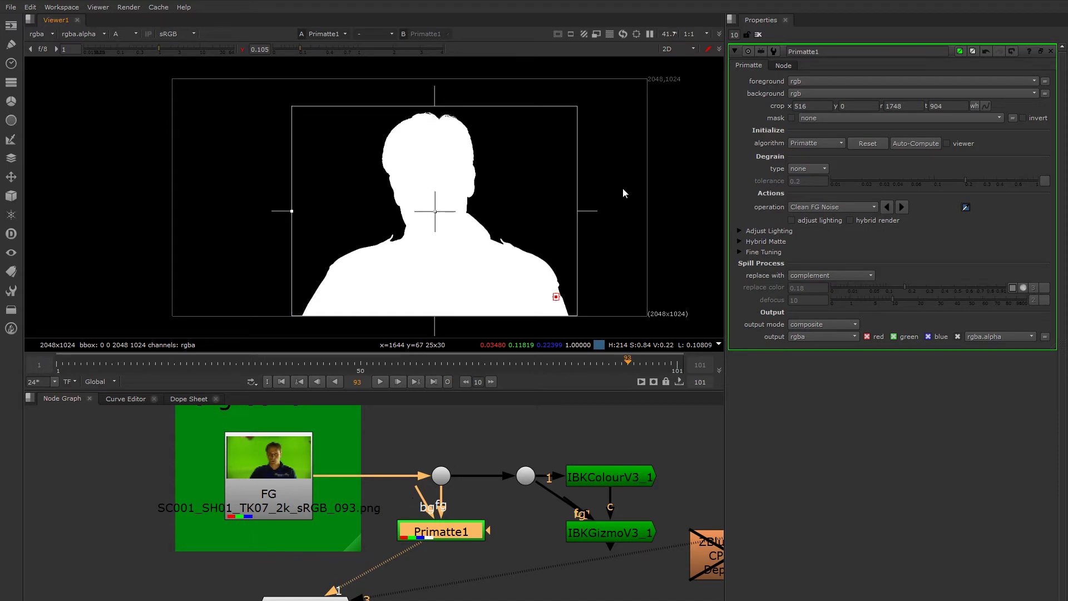
Close the Primatte1 properties and view the Primatte1 output beside the IBK nodes in the node graph.
{"action": "left_click", "coordinate": [758, 36]}
{"action": "middle_click_drag", "start_coordinate": [546, 500], "coordinate": [423, 428]}
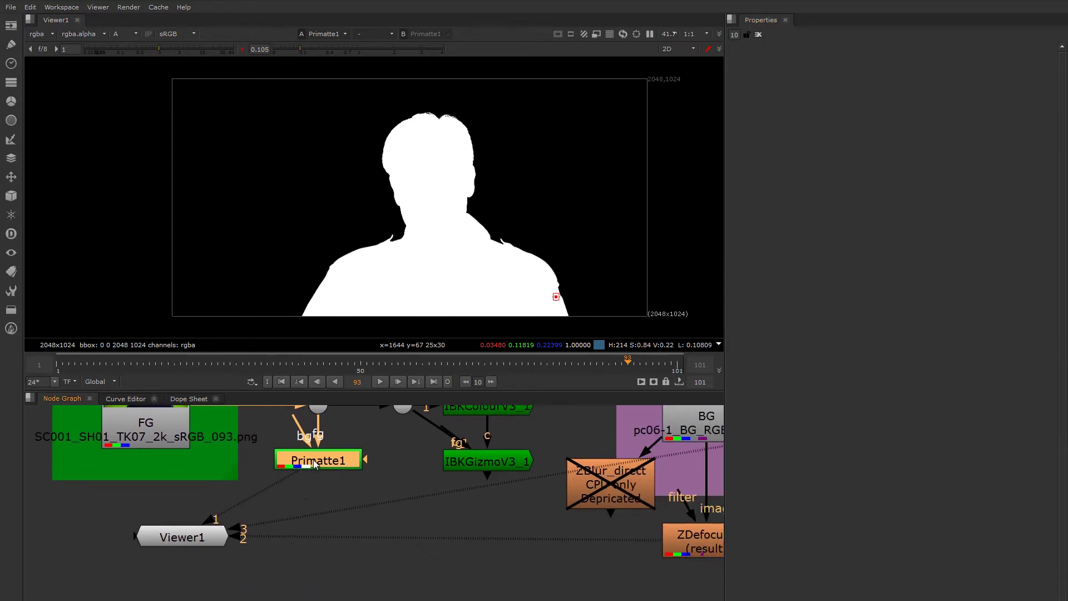
{"action": "left_click", "coordinate": [476, 462]}
{"action": "left_click", "coordinate": [336, 463]}
{"action": "key", "text": "1"}
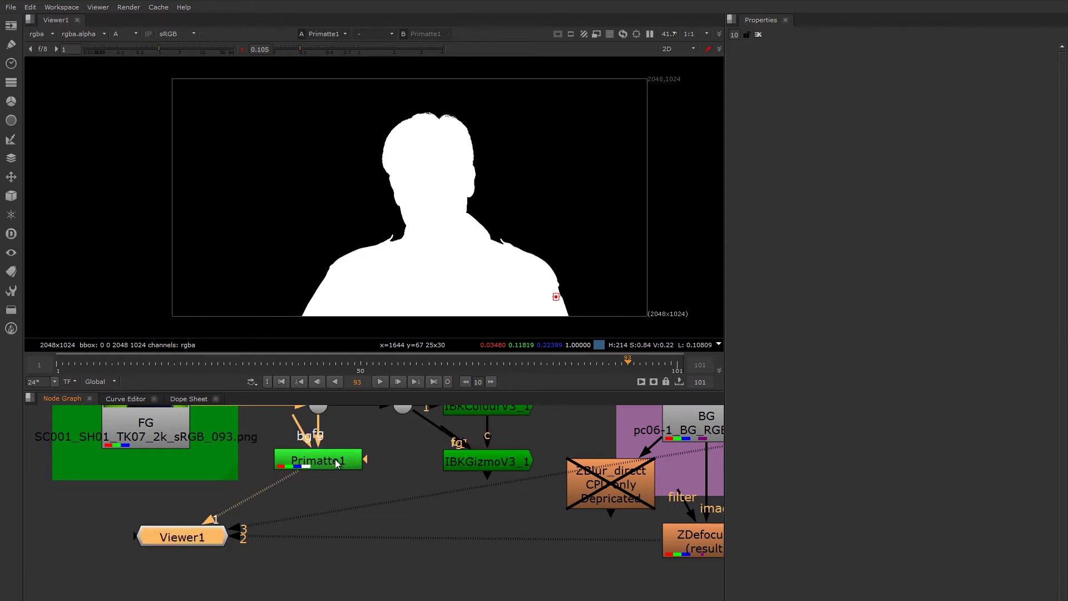
Assign IBKGizmoV3_1 to the second viewer input and compare its alpha with the Primatte1 core matte.
{"action": "left_click", "coordinate": [475, 460]}
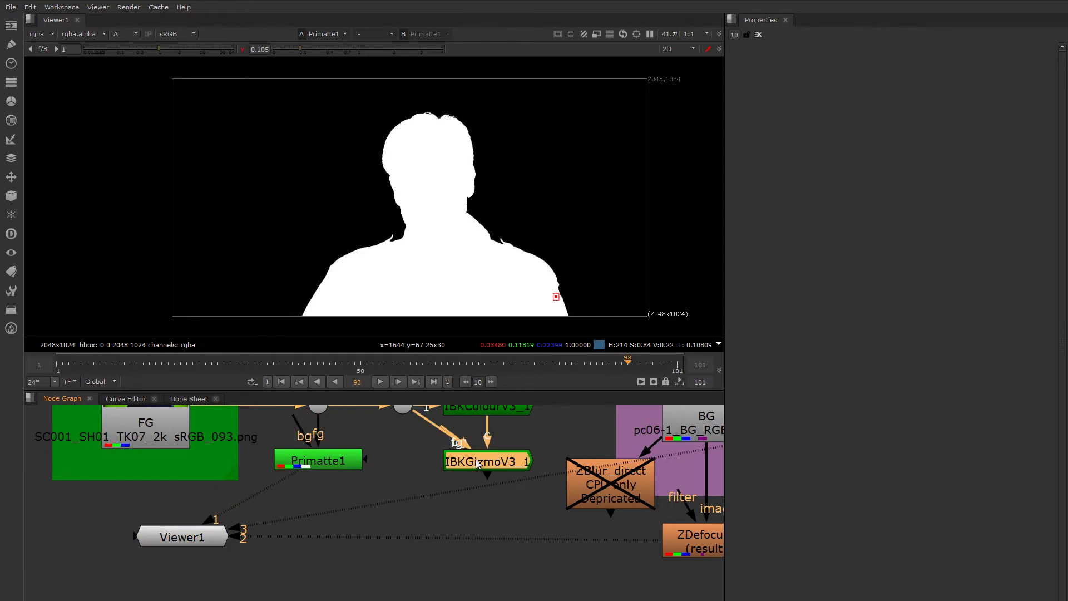
{"action": "key", "text": "2"}
{"action": "scroll", "coordinate": [439, 200], "scroll_direction": "up", "scroll_amount": 2}
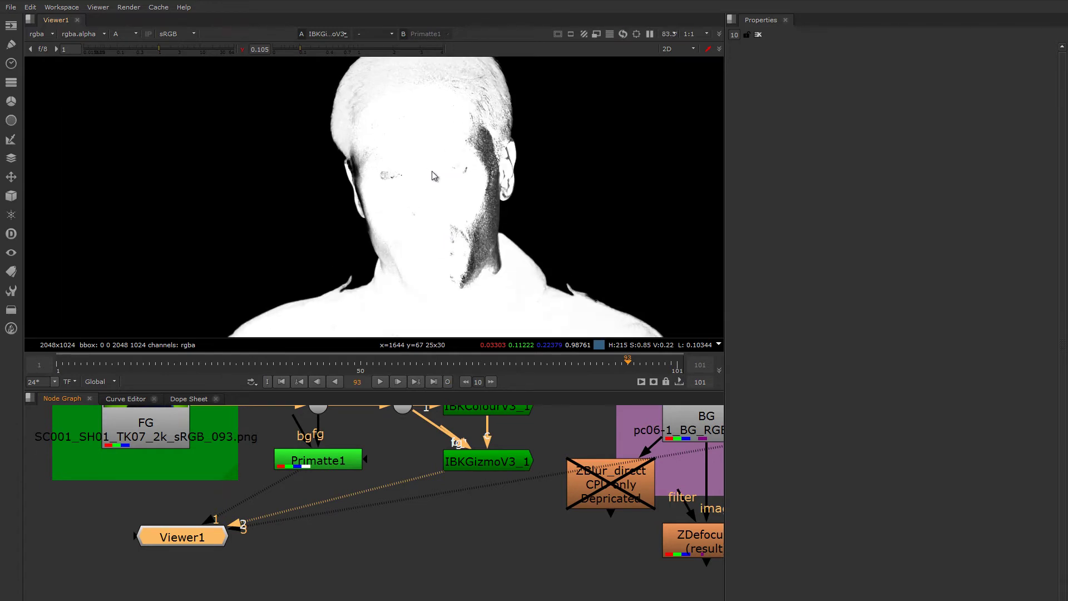
{"action": "key", "text": "1"}
{"action": "key", "text": "2"}
{"action": "key", "text": "1"}
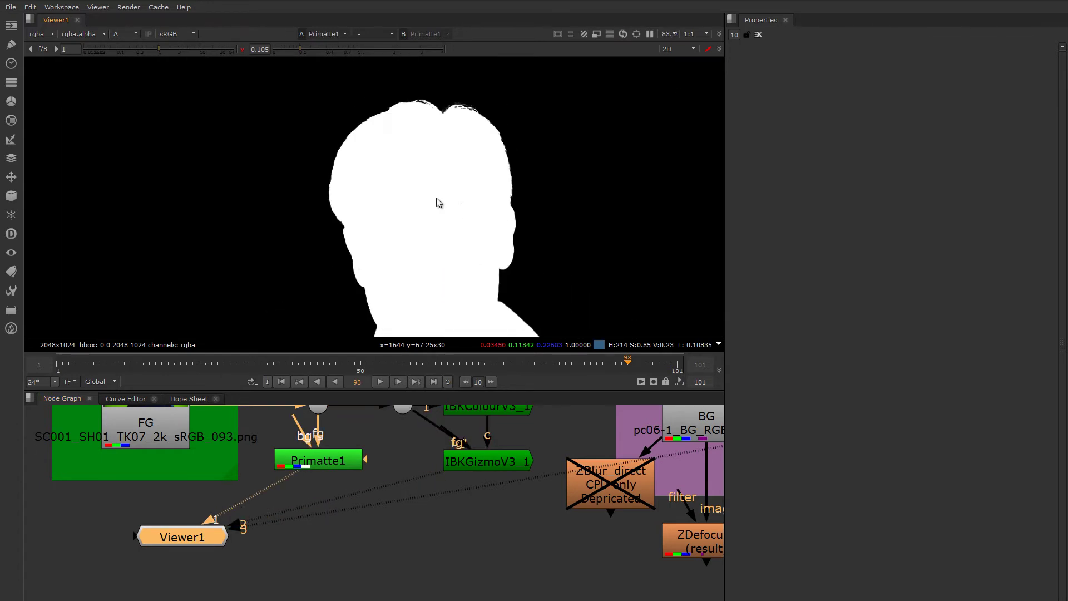
{"action": "key", "text": "2"}
{"action": "key", "text": "1"}
{"action": "key", "text": "2"}
{"action": "scroll", "coordinate": [436, 200], "scroll_direction": "down", "scroll_amount": 2}
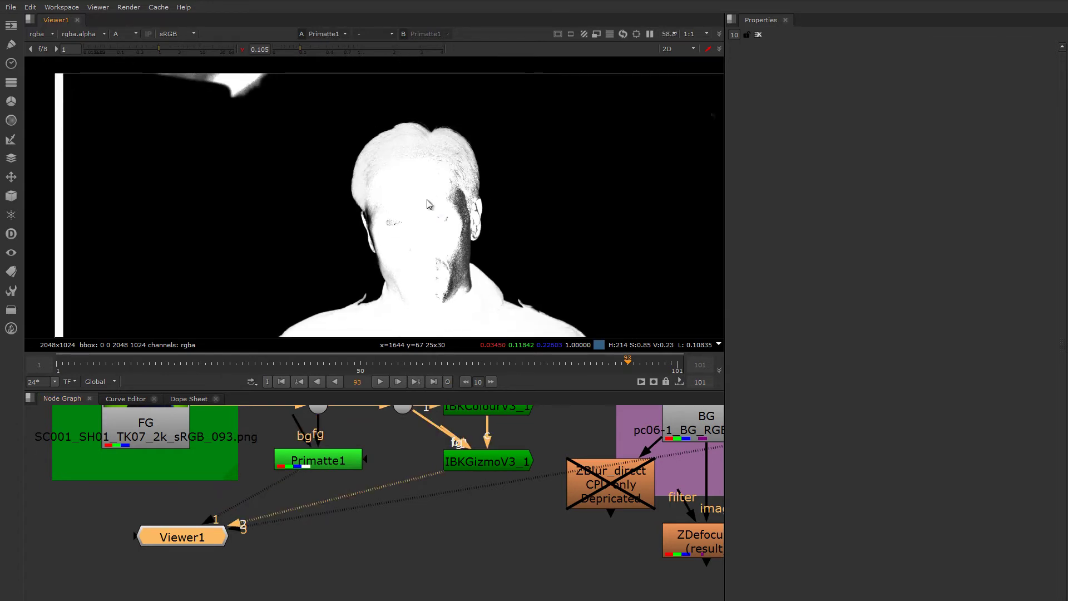
Reset the viewer gamma to 1 and compare the Primatte1 and IBKGizmoV3_1 mattes across the whole head.
{"action": "key", "text": "1"}
{"action": "key", "text": "2"}
{"action": "left_click", "coordinate": [243, 50]}
{"action": "key", "text": "1"}
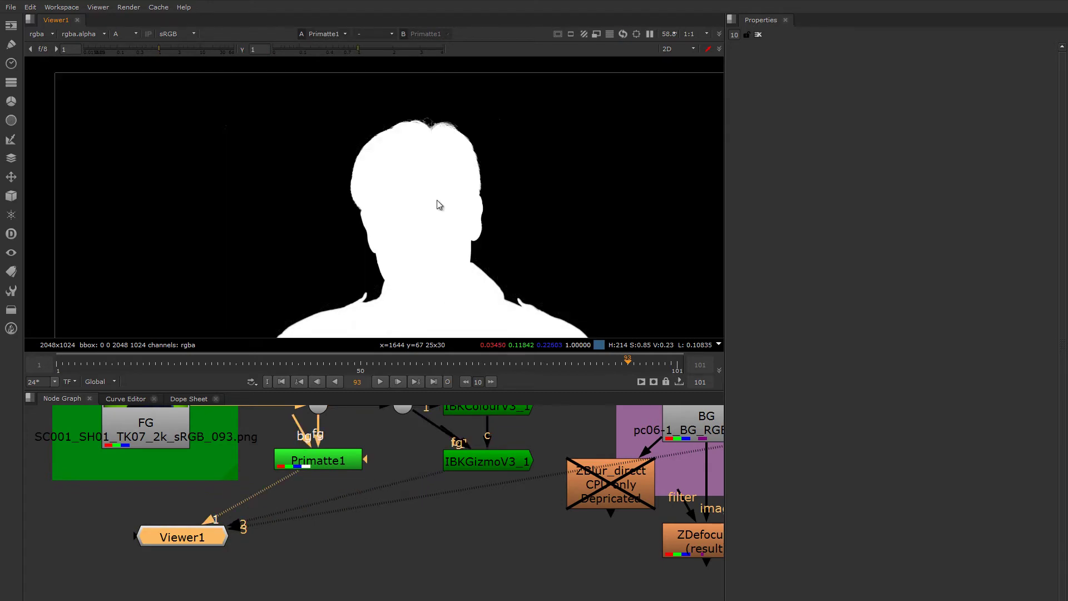
{"action": "key", "text": "2"}
{"action": "scroll", "coordinate": [432, 196], "scroll_direction": "up", "scroll_amount": 2}
{"action": "key", "text": "1"}
{"action": "scroll", "coordinate": [432, 201], "scroll_direction": "down", "scroll_amount": 2}
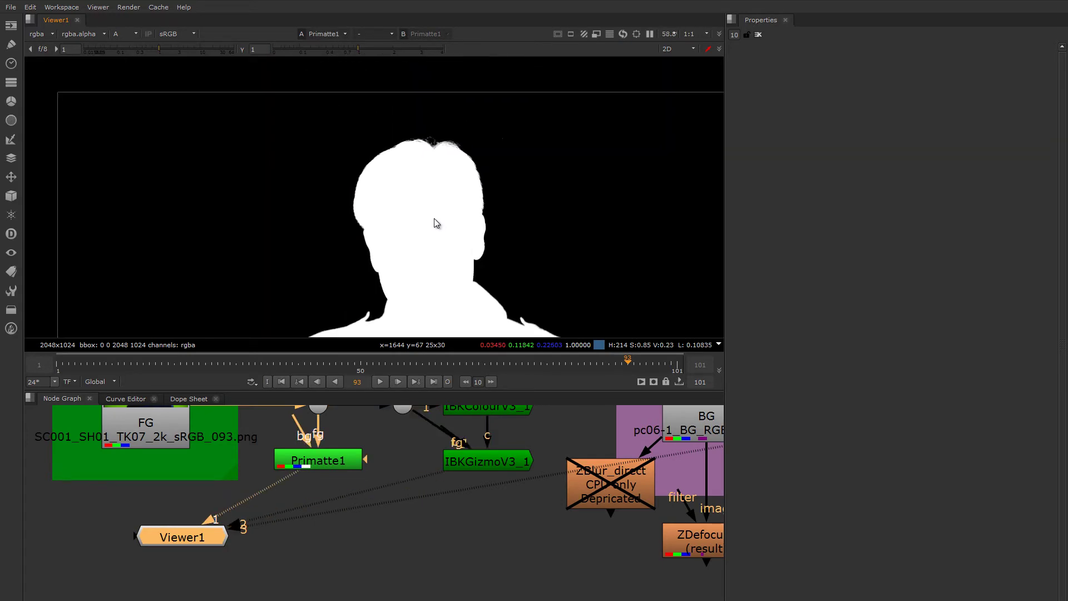
Compare the fine hair edges at the top of the head between the Primatte1 and IBKGizmoV3_1 mattes.
{"action": "scroll", "coordinate": [424, 145], "scroll_direction": "up", "scroll_amount": 2}
{"action": "middle_click_drag", "start_coordinate": [435, 155], "coordinate": [432, 188]}
{"action": "key", "text": "2"}
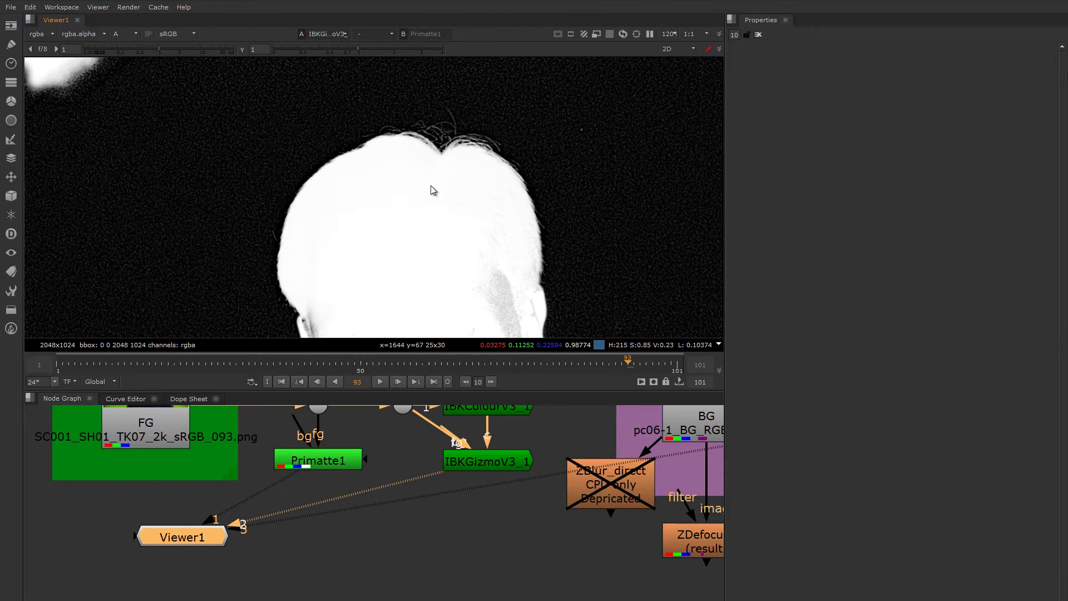
{"action": "key", "text": "1"}
{"action": "key", "text": "2"}
{"action": "scroll", "coordinate": [450, 154], "scroll_direction": "up", "scroll_amount": 2}
{"action": "scroll", "coordinate": [457, 146], "scroll_direction": "up", "scroll_amount": 1}
{"action": "key", "text": "1"}
{"action": "key", "text": "2"}
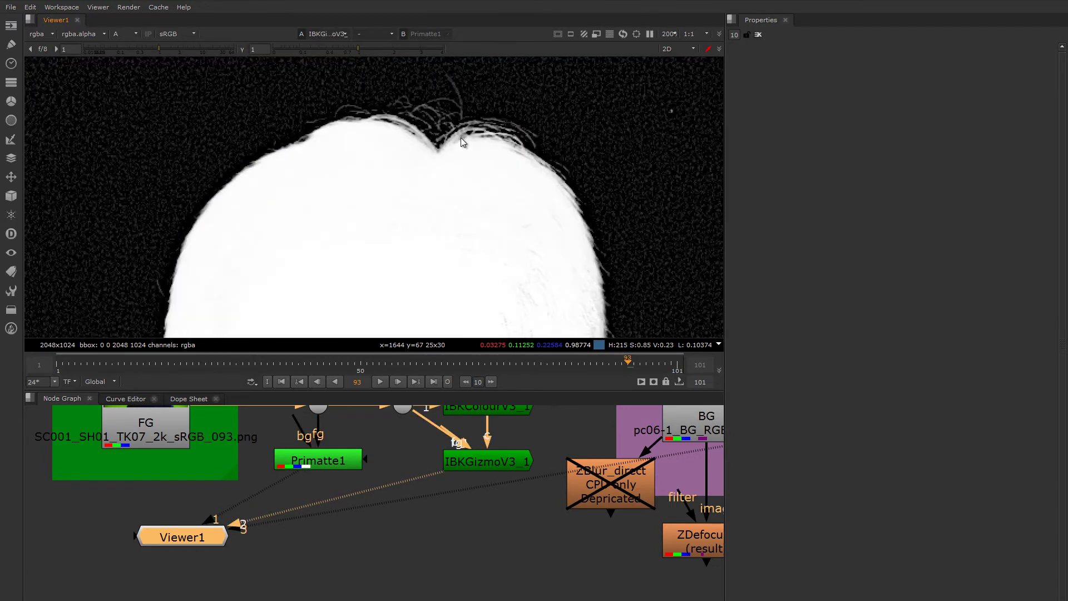
{"action": "key", "text": "1"}
{"action": "key", "text": "2"}
{"action": "key", "text": "1"}
{"action": "key", "text": "2"}
{"action": "key", "text": "1"}
{"action": "key", "text": "2"}
{"action": "scroll", "coordinate": [461, 138], "scroll_direction": "down", "scroll_amount": 4}
{"action": "key", "text": "1"}
{"action": "key", "text": "2"}
{"action": "middle_click_drag", "start_coordinate": [431, 274], "coordinate": [433, 201]}
Combine Primatte1 as input A and IBKGizmoV3_1 as input B with a Max merge placed just below IBKGizmoV3_1.
{"action": "left_click", "coordinate": [330, 458]}
{"action": "left_click", "coordinate": [489, 462]}
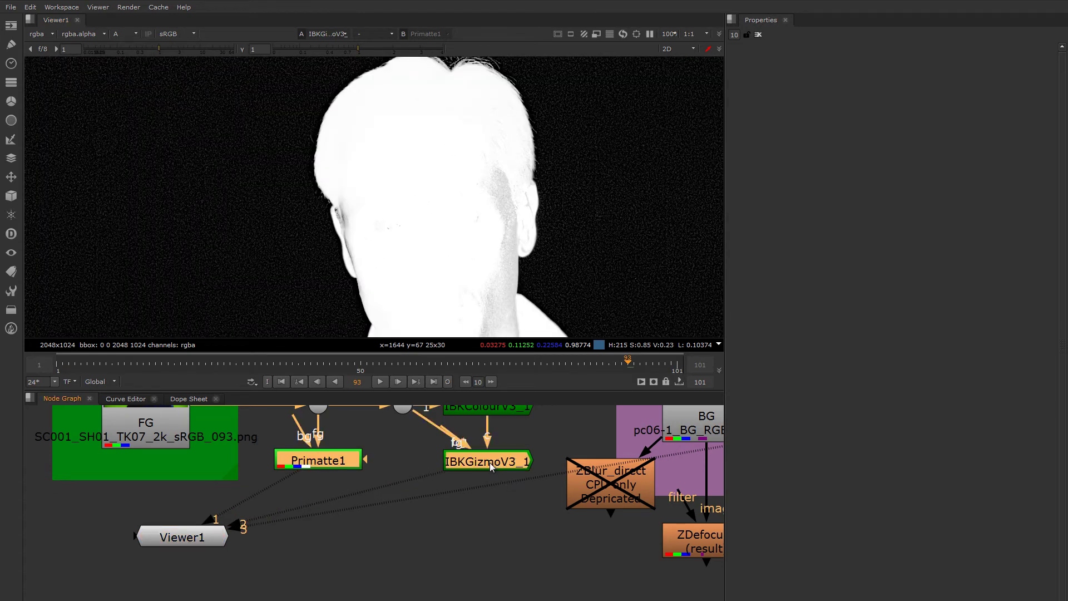
{"action": "key", "text": "Tab"}
{"action": "type", "text": "max"}
{"action": "key", "text": "Return"}
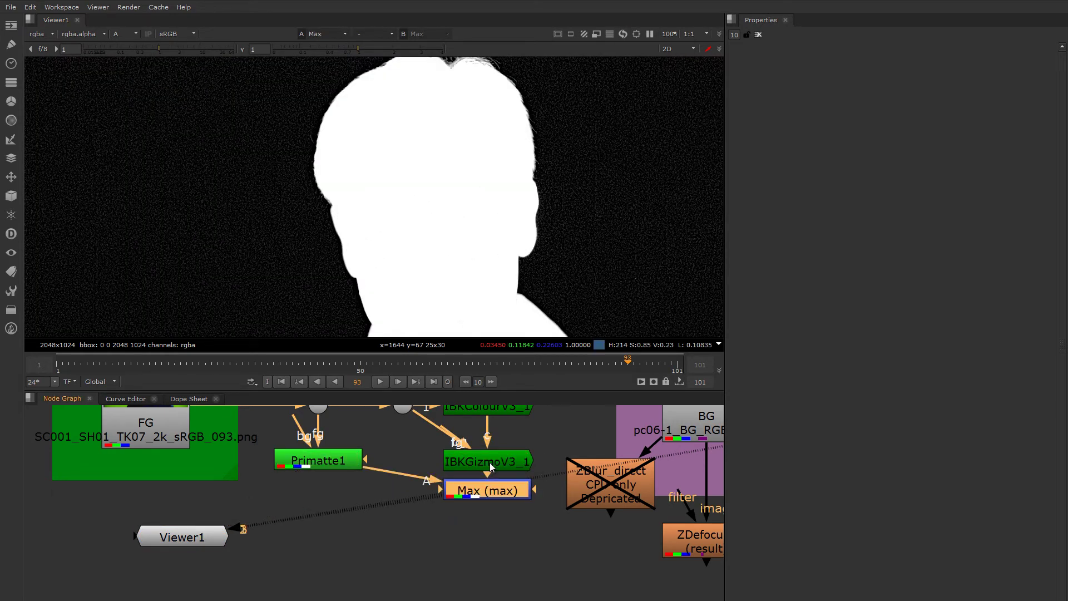
{"action": "left_click_drag", "start_coordinate": [496, 495], "coordinate": [494, 501]}
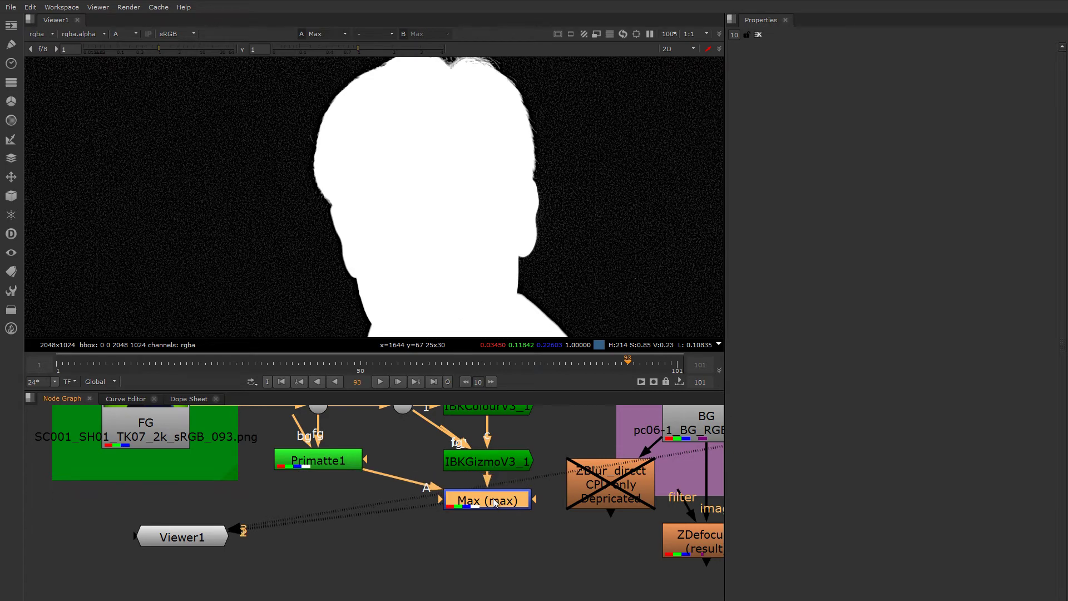
Assign IBKGizmoV3_1 to the first viewer input and Max to the second, and examine the combined matte around the head.
{"action": "left_click", "coordinate": [496, 463]}
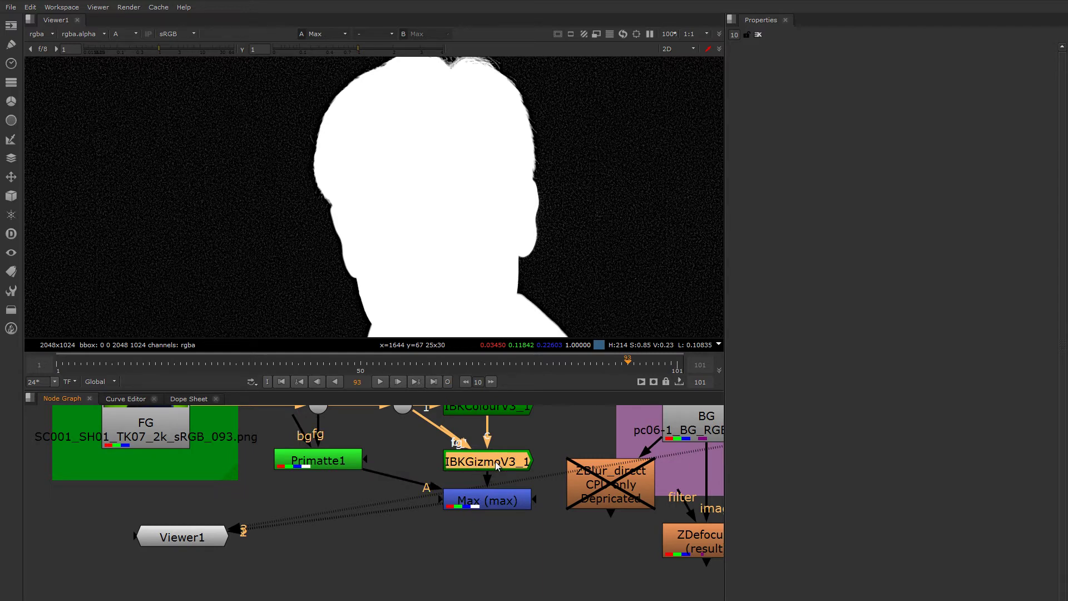
{"action": "key", "text": "1"}
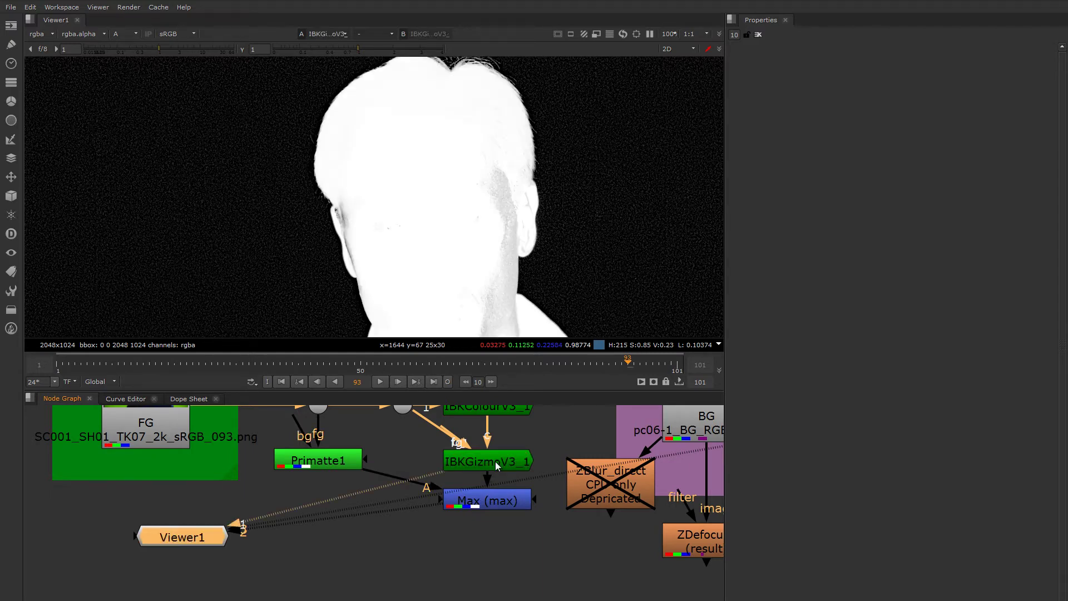
{"action": "left_click", "coordinate": [489, 500]}
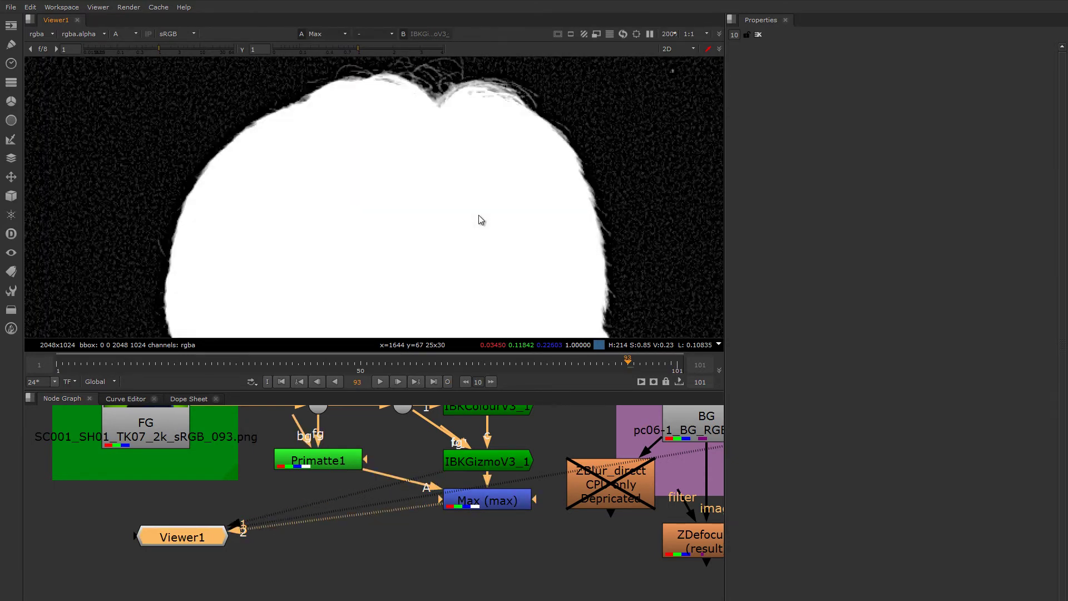
{"action": "middle_click_drag", "start_coordinate": [486, 238], "coordinate": [462, 191]}
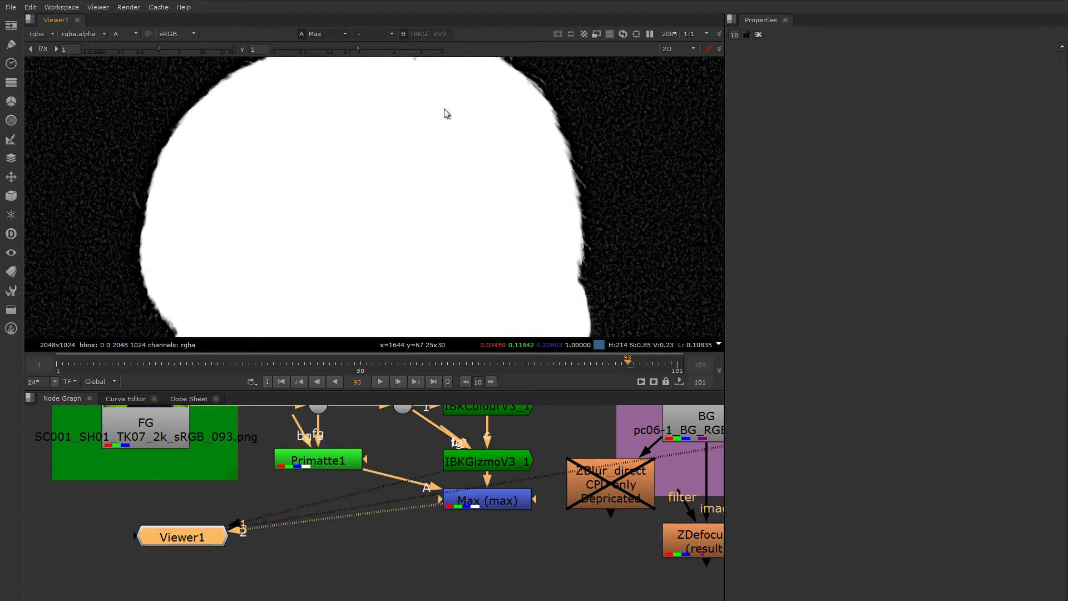
Lower the viewer gamma to 0.105 and compare the Max result with IBKGizmoV3_1 along the head outline.
{"action": "left_click", "coordinate": [300, 49]}
{"action": "key", "text": "2"}
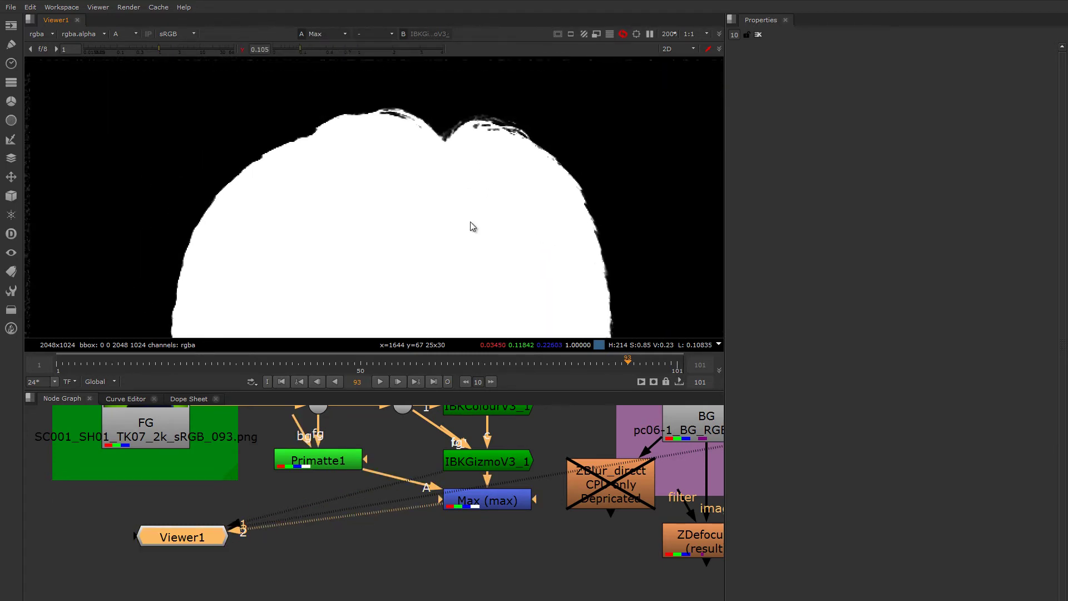
{"action": "middle_click_drag", "start_coordinate": [493, 236], "coordinate": [449, 134]}
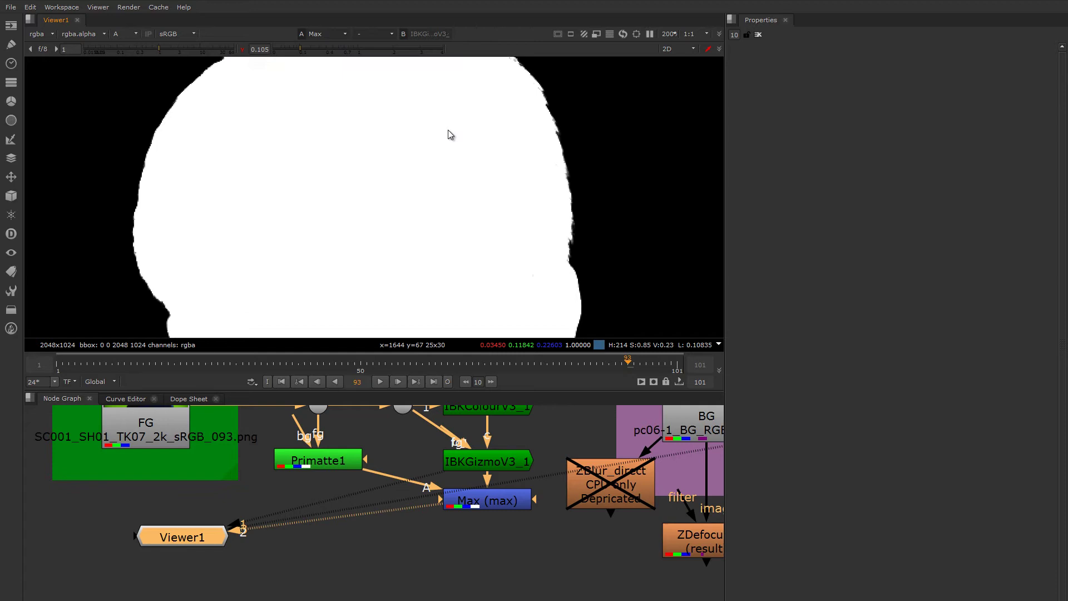
{"action": "key", "text": "1"}
{"action": "key", "text": "2"}
{"action": "key", "text": "1"}
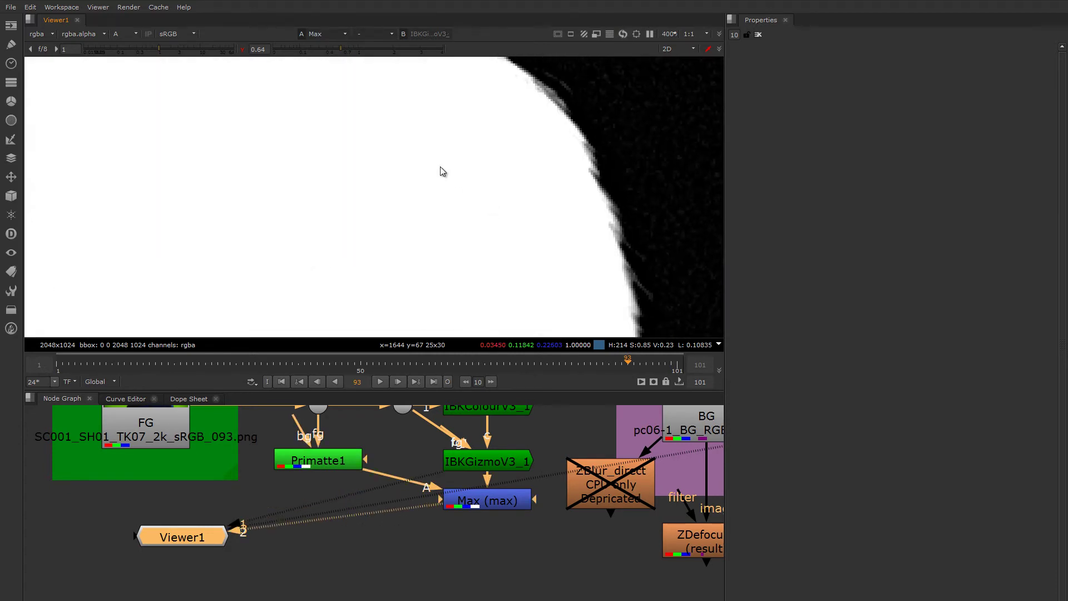
With the viewer gamma at 0.64, compare the hair strands at the top of the head between IBKGizmoV3_1 and Max.
{"action": "key", "text": "1"}
{"action": "middle_click_drag", "start_coordinate": [440, 166], "coordinate": [496, 254]}
{"action": "key", "text": "1"}
{"action": "key", "text": "2"}
{"action": "key", "text": "1"}
{"action": "key", "text": "2"}
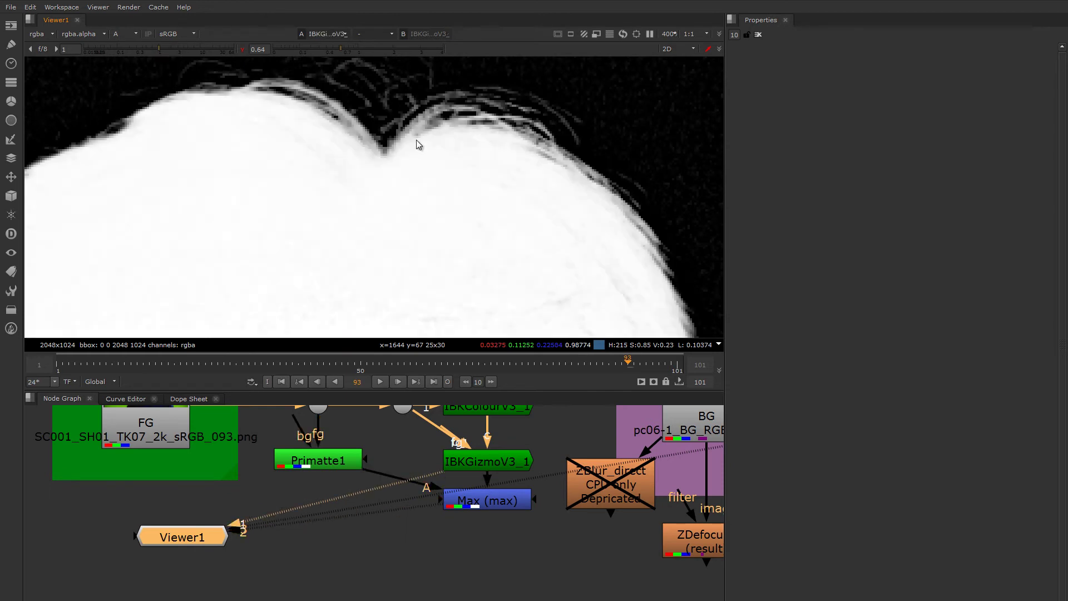
{"action": "key", "text": "1"}
Restore the viewer gamma to 1 and check how much hair detail the Max merge loses against IBKGizmoV3_1.
{"action": "left_click", "coordinate": [243, 49]}
{"action": "key", "text": "2"}
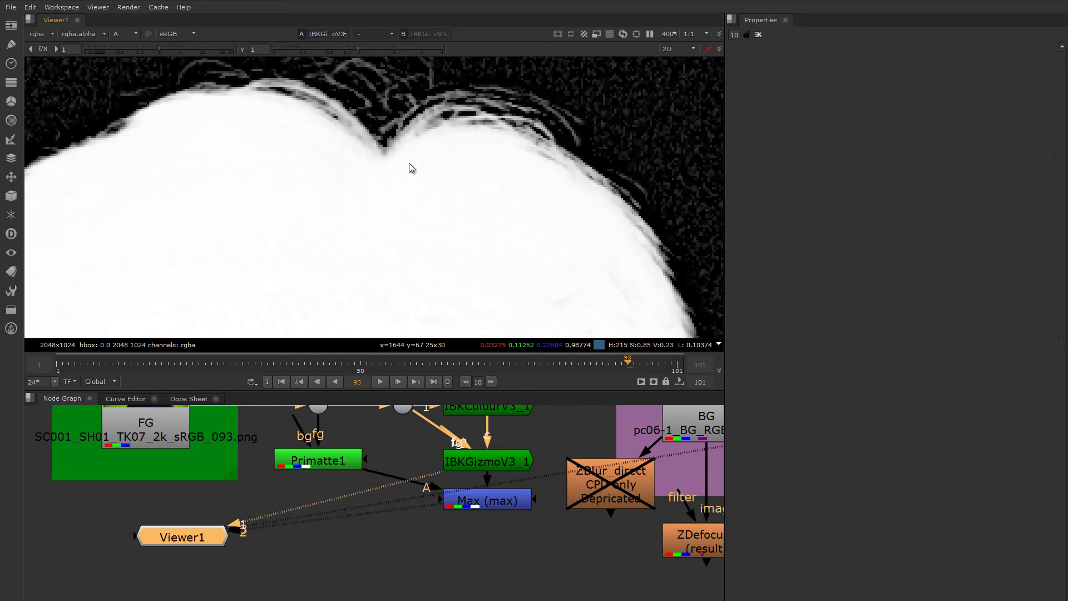
{"action": "key", "text": "1"}
{"action": "scroll", "coordinate": [413, 154], "scroll_direction": "down", "scroll_amount": 4}
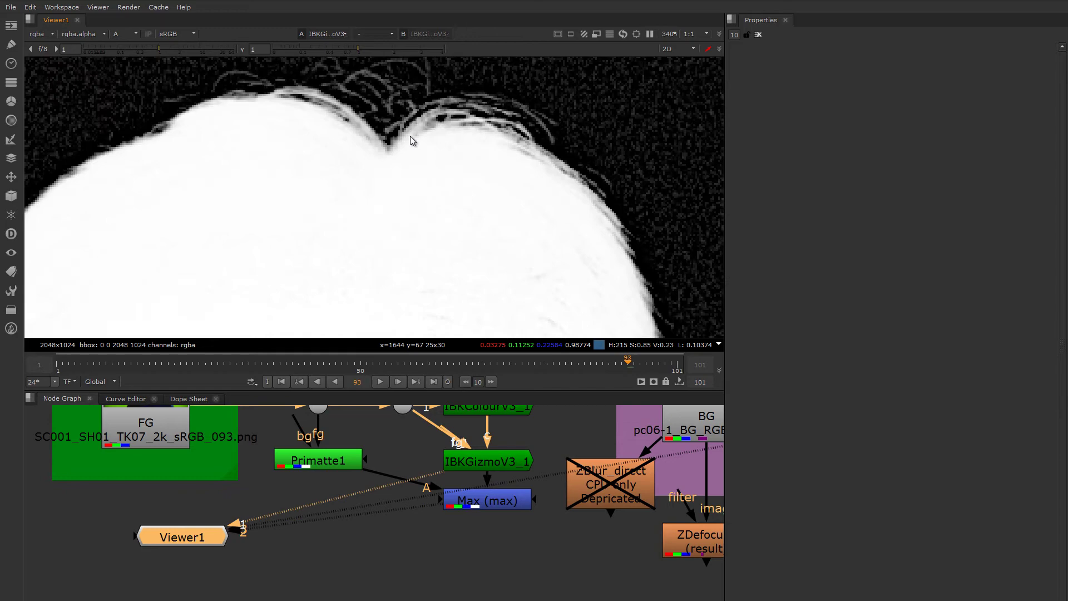
{"action": "middle_click_drag", "start_coordinate": [406, 210], "coordinate": [459, 140]}
{"action": "key", "text": "2"}
{"action": "middle_click_drag", "start_coordinate": [535, 236], "coordinate": [441, 216]}
{"action": "key", "text": "1"}
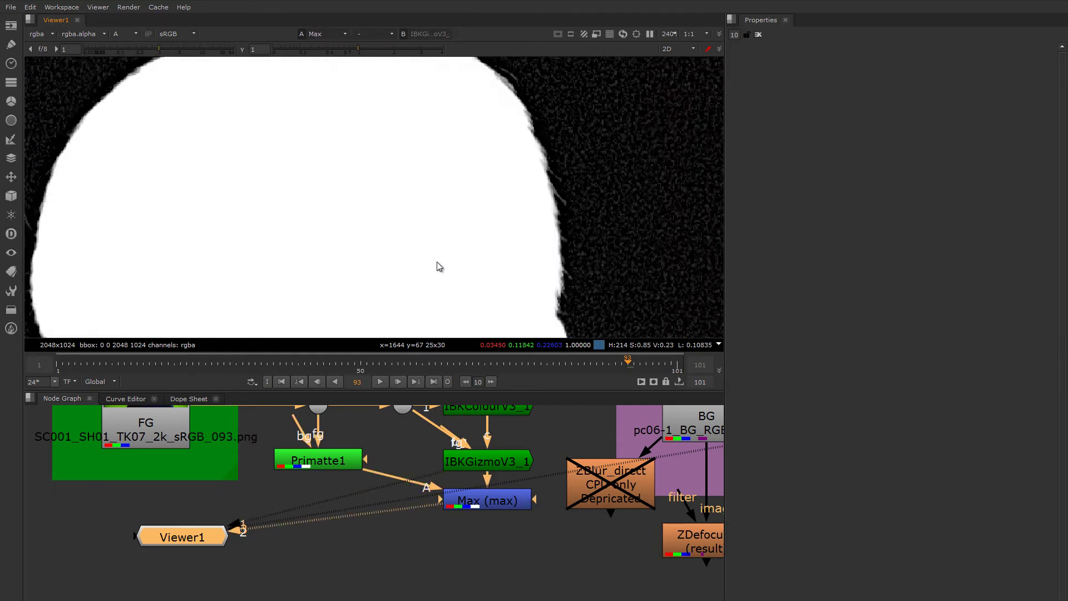
Compare the Max and IBKGizmoV3_1 mattes along the sides and top of the head.
{"action": "middle_click_drag", "start_coordinate": [438, 262], "coordinate": [536, 134]}
{"action": "scroll", "coordinate": [523, 215], "scroll_direction": "down", "scroll_amount": 1}
{"action": "middle_click_drag", "start_coordinate": [557, 251], "coordinate": [478, 212]}
{"action": "key", "text": "2"}
{"action": "key", "text": "1"}
{"action": "middle_click_drag", "start_coordinate": [453, 152], "coordinate": [491, 270]}
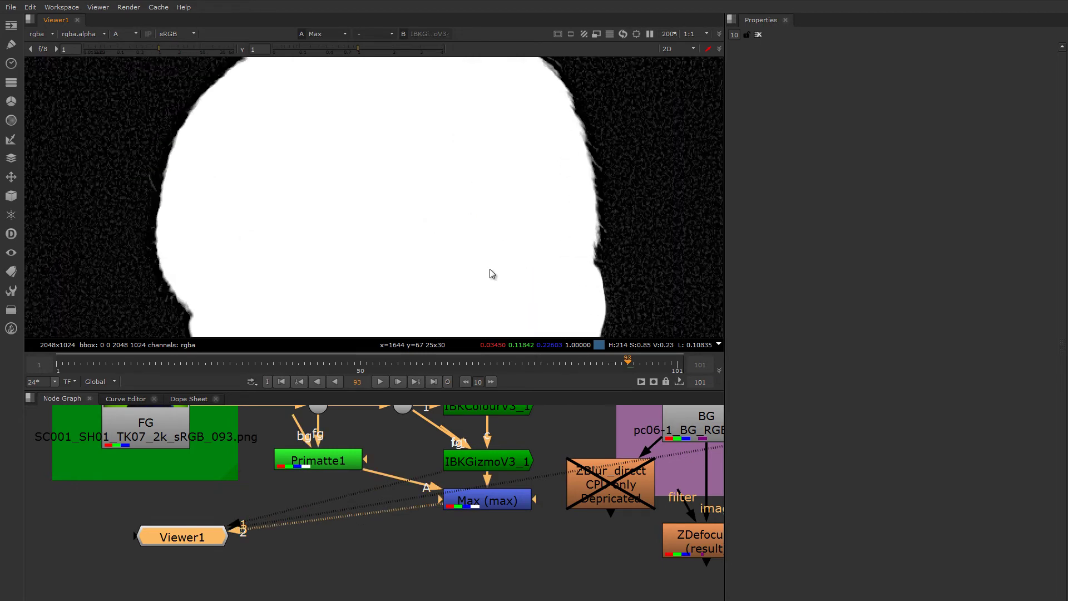
{"action": "middle_click_drag", "start_coordinate": [414, 130], "coordinate": [430, 177]}
Make room between Primatte1 and Max, and insert an Erode (filter) node directly after Primatte1.
{"action": "left_click_drag", "start_coordinate": [311, 467], "coordinate": [312, 459]}
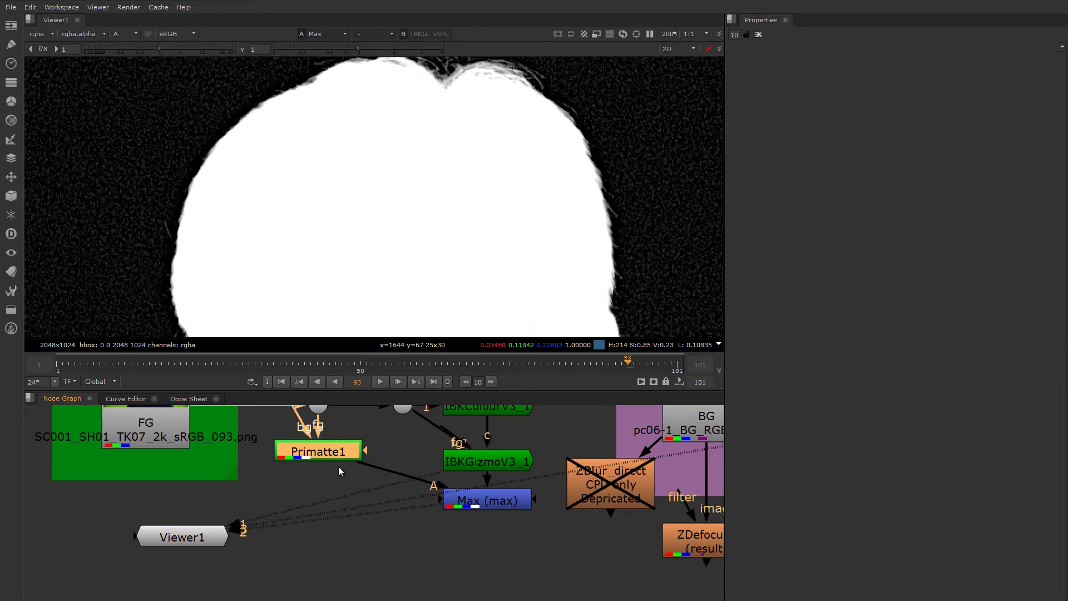
{"action": "left_click_drag", "start_coordinate": [486, 505], "coordinate": [486, 511]}
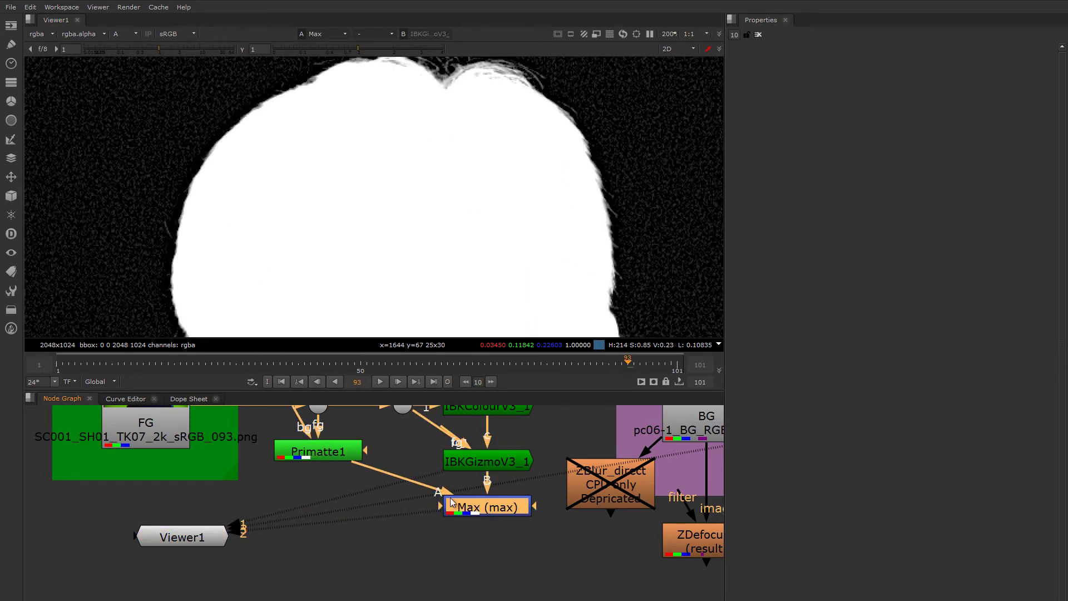
{"action": "left_click", "coordinate": [330, 453]}
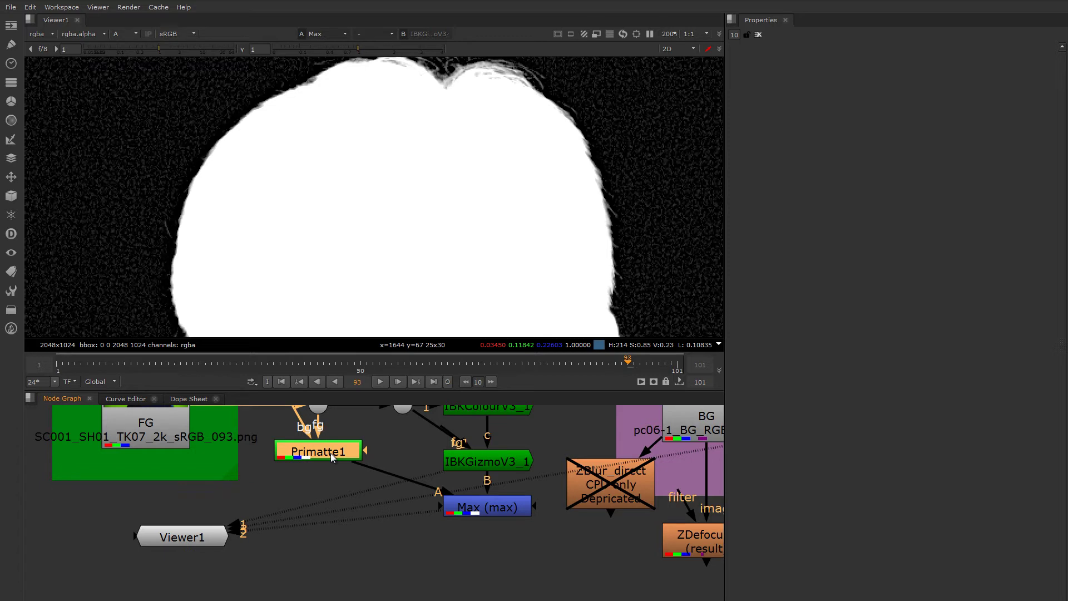
{"action": "key", "text": "Tab"}
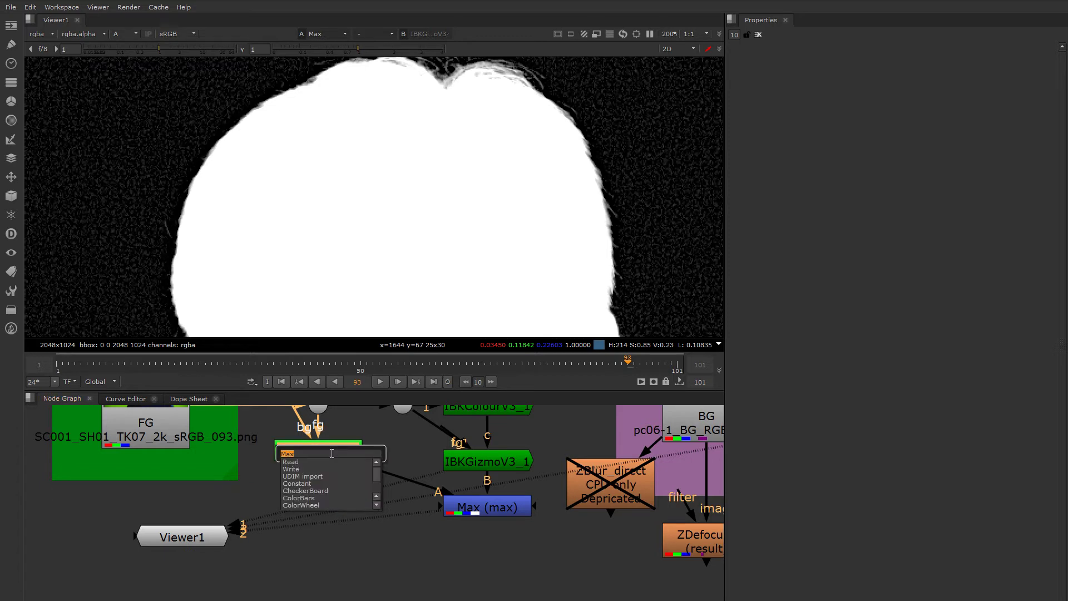
{"action": "type", "text": "er"}
{"action": "key", "text": "Down"}
{"action": "key", "text": "Down"}
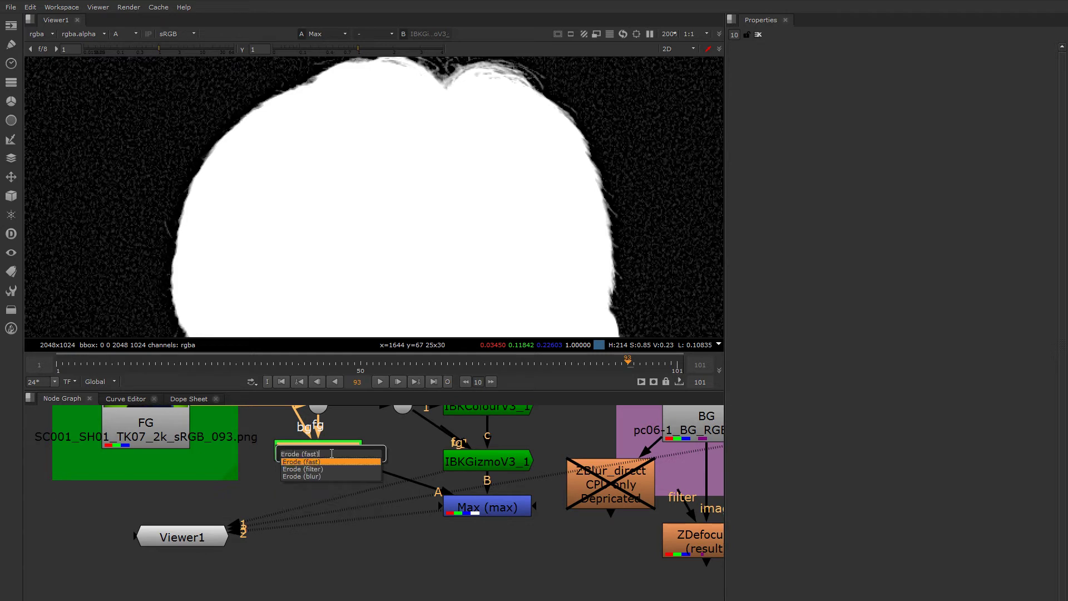
{"action": "key", "text": "Return"}
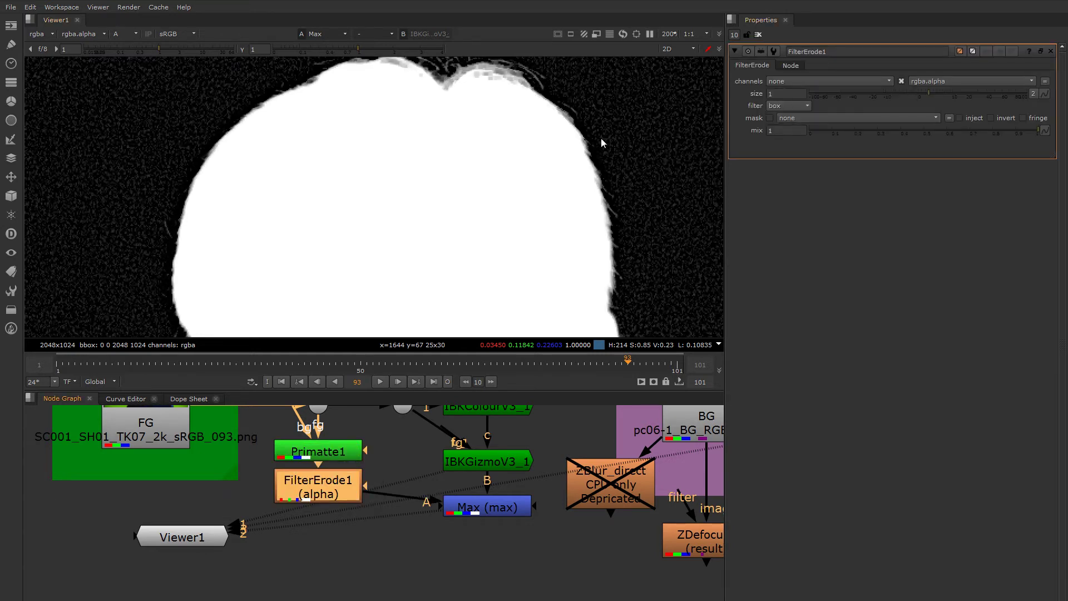
Try the triangle and quadratic filters on FilterErode1, raise its size to 3.6 and set the filter to gaussian.
{"action": "left_click", "coordinate": [792, 106]}
{"action": "left_click", "coordinate": [799, 117]}
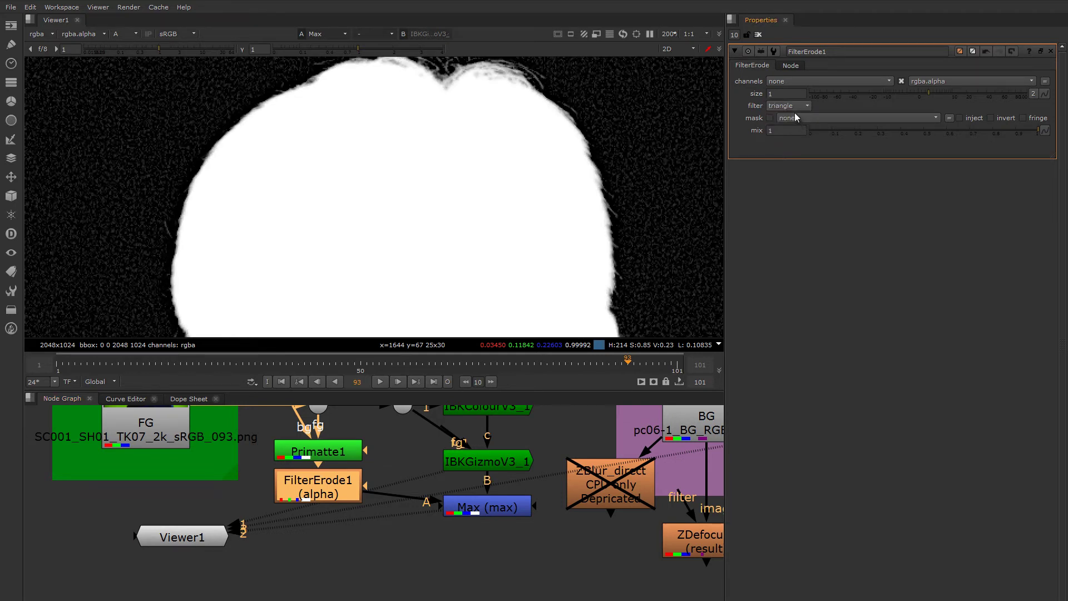
{"action": "left_click", "coordinate": [794, 118]}
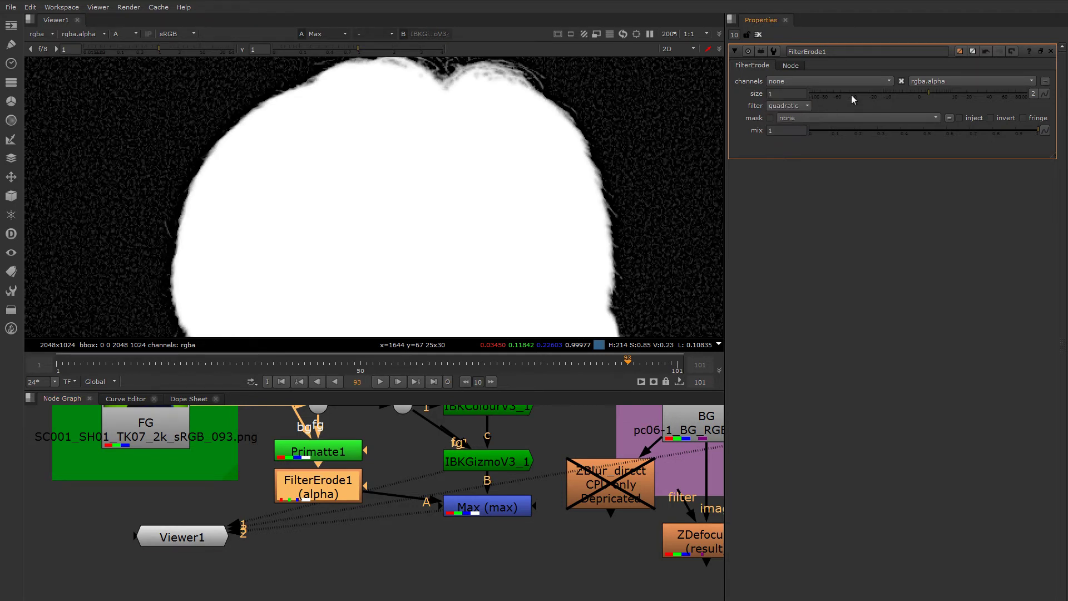
{"action": "mouse_move", "coordinate": [926, 94]}
{"action": "left_mouse_down"}
{"action": "mouse_move", "coordinate": [959, 89]}
{"action": "mouse_move", "coordinate": [929, 95]}
{"action": "mouse_move", "coordinate": [939, 92]}
{"action": "left_mouse_up"}
{"action": "left_click", "coordinate": [801, 106]}
{"action": "left_click", "coordinate": [793, 115]}
Inspect the combined matte's edges around the neck and ear, and reduce the FilterErode1 size to 1.4.
{"action": "mouse_move", "coordinate": [359, 50]}
{"action": "left_mouse_down"}
{"action": "mouse_move", "coordinate": [276, 56]}
{"action": "mouse_move", "coordinate": [363, 48]}
{"action": "mouse_move", "coordinate": [353, 50]}
{"action": "left_mouse_up"}
{"action": "left_click", "coordinate": [239, 48]}
{"action": "scroll", "coordinate": [382, 158], "scroll_direction": "down", "scroll_amount": 3}
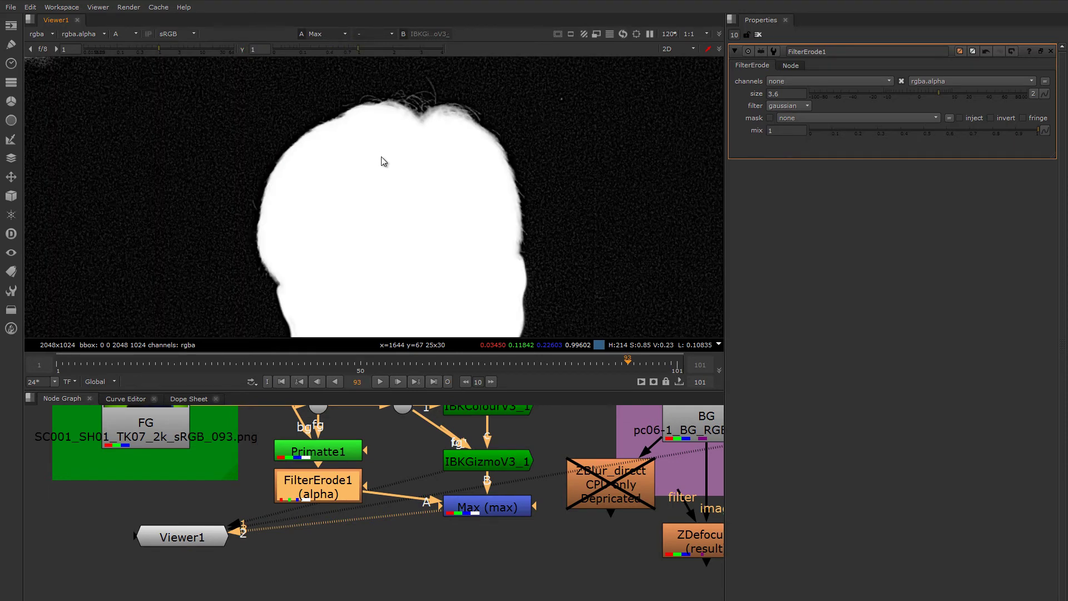
{"action": "scroll", "coordinate": [393, 188], "scroll_direction": "down", "scroll_amount": 2}
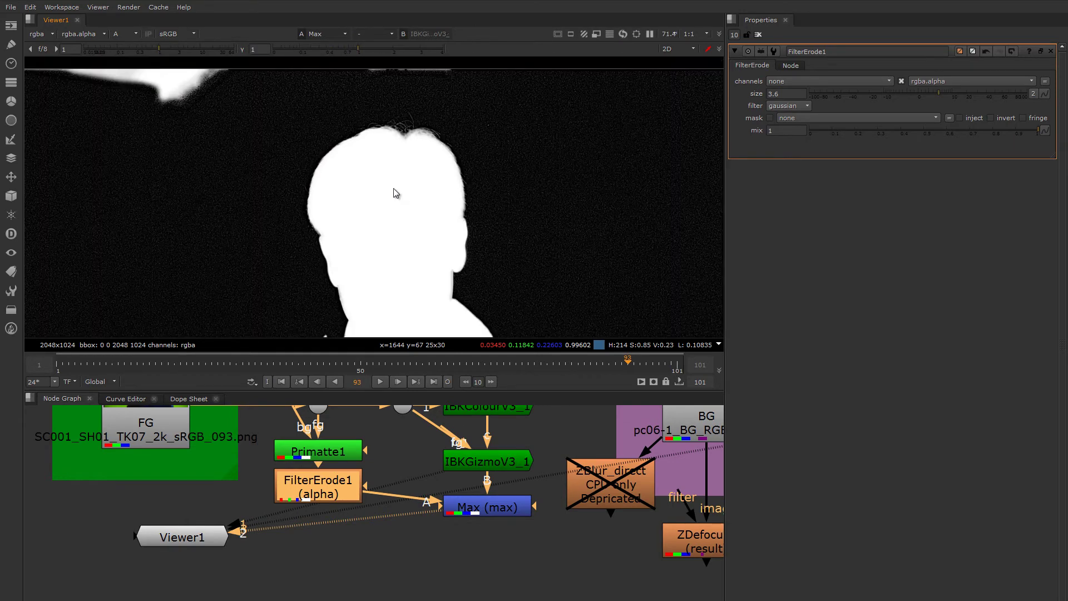
{"action": "middle_click_drag", "start_coordinate": [393, 188], "coordinate": [419, 140]}
{"action": "scroll", "coordinate": [465, 216], "scroll_direction": "up", "scroll_amount": 6}
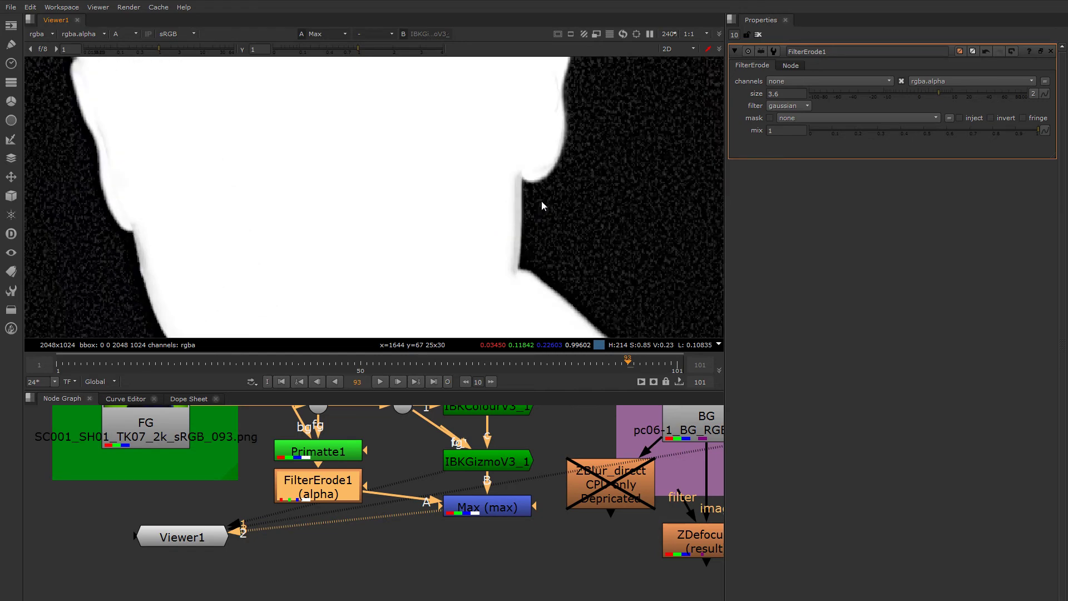
{"action": "left_click_drag", "start_coordinate": [937, 92], "coordinate": [933, 88]}
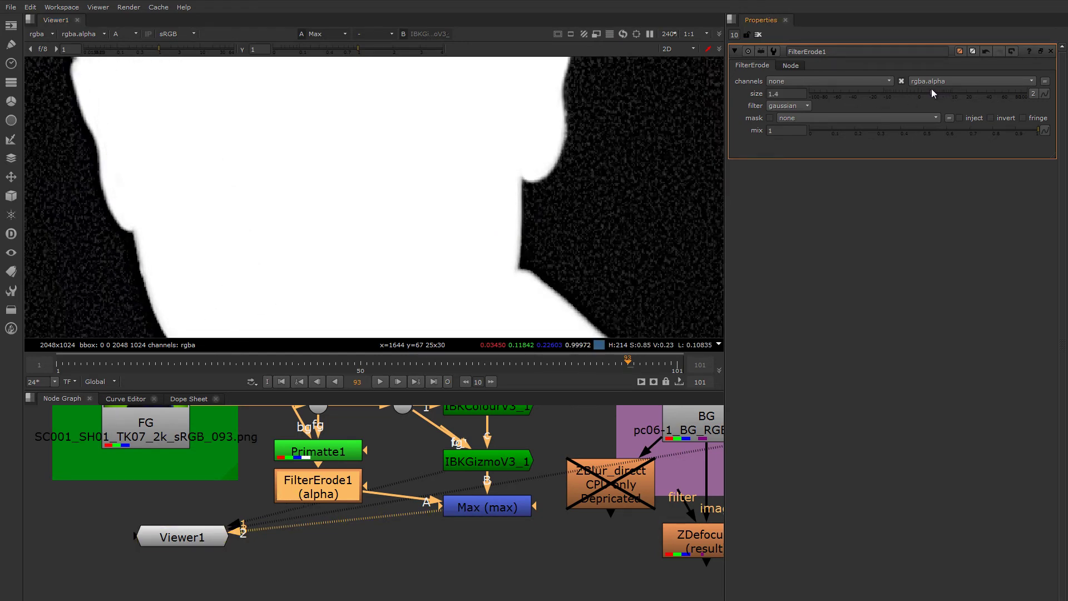
Set the FilterErode1 size to 2 and check the combined matte around the top and sides of the head.
{"action": "left_click", "coordinate": [933, 88]}
{"action": "scroll", "coordinate": [442, 244], "scroll_direction": "down", "scroll_amount": 5}
{"action": "scroll", "coordinate": [470, 236], "scroll_direction": "up", "scroll_amount": 6}
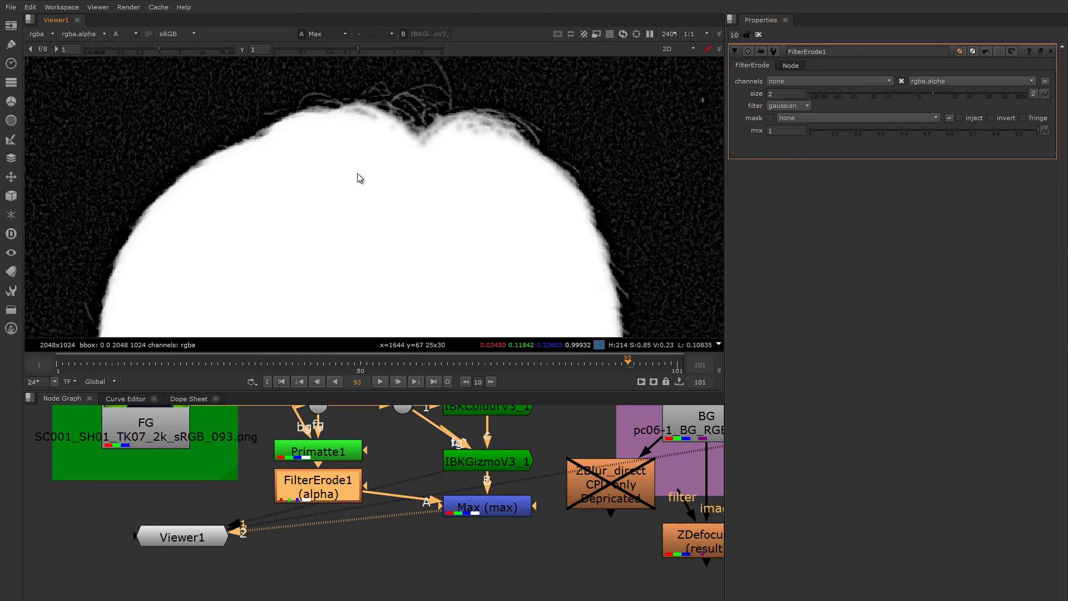
{"action": "middle_click_drag", "start_coordinate": [359, 174], "coordinate": [344, 149]}
{"action": "scroll", "coordinate": [359, 186], "scroll_direction": "down", "scroll_amount": 1}
{"action": "middle_click_drag", "start_coordinate": [359, 186], "coordinate": [369, 145]}
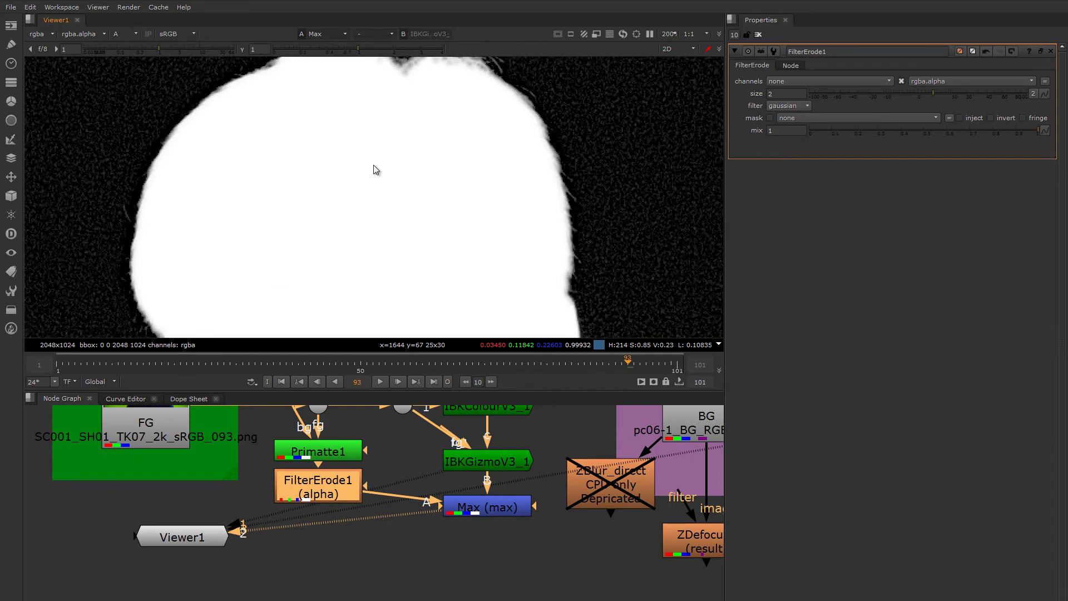
Return the viewer to full colour, reposition Viewer1 below Max, and display the Primatte1 result.
{"action": "key", "text": "a"}
{"action": "scroll", "coordinate": [384, 183], "scroll_direction": "down", "scroll_amount": 3}
{"action": "scroll", "coordinate": [260, 502], "scroll_direction": "down", "scroll_amount": 1}
{"action": "middle_click_drag", "start_coordinate": [261, 502], "coordinate": [355, 495]}
{"action": "left_click_drag", "start_coordinate": [303, 524], "coordinate": [539, 552]}
{"action": "middle_click_drag", "start_coordinate": [272, 472], "coordinate": [359, 499]}
{"action": "left_click", "coordinate": [496, 478]}
{"action": "key", "text": "1"}
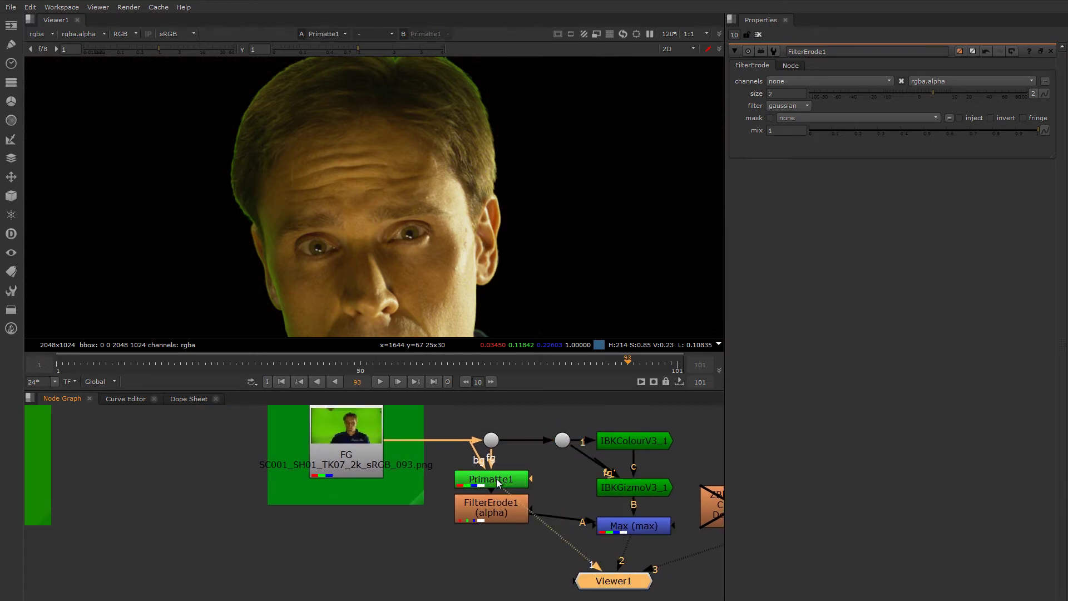
Display the IBKGizmoV3_1 result and examine its colour and spill along the hair, face and shoulders.
{"action": "left_click", "coordinate": [620, 487]}
{"action": "key", "text": "1"}
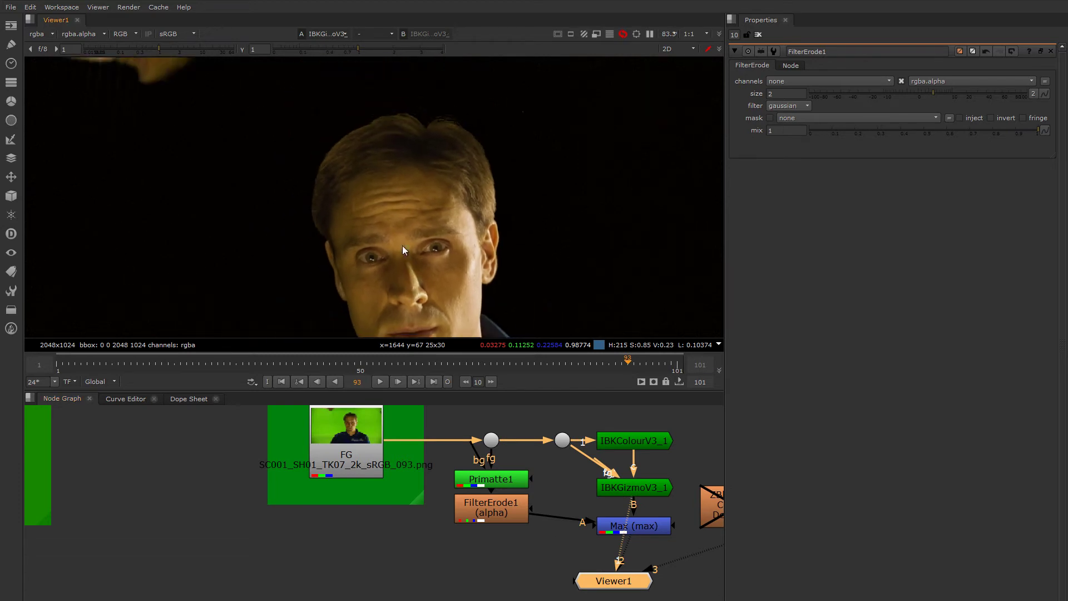
{"action": "scroll", "coordinate": [406, 132], "scroll_direction": "up", "scroll_amount": 3}
{"action": "scroll", "coordinate": [433, 166], "scroll_direction": "down", "scroll_amount": 3}
{"action": "scroll", "coordinate": [406, 160], "scroll_direction": "up", "scroll_amount": 3}
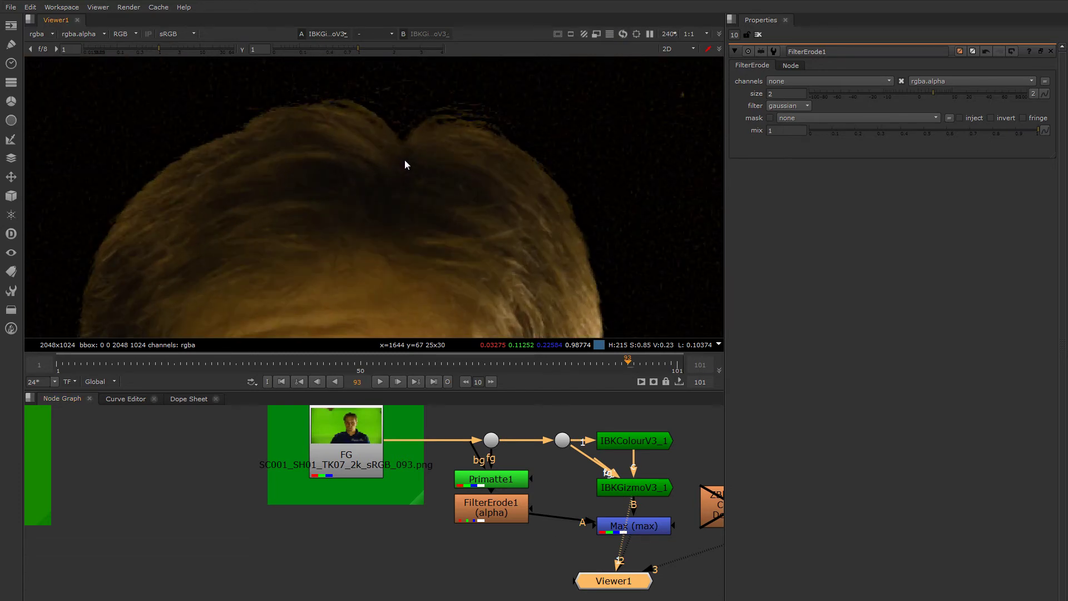
{"action": "scroll", "coordinate": [406, 159], "scroll_direction": "down", "scroll_amount": 3}
{"action": "middle_click_drag", "start_coordinate": [393, 270], "coordinate": [384, 153]}
{"action": "middle_click_drag", "start_coordinate": [376, 237], "coordinate": [376, 169]}
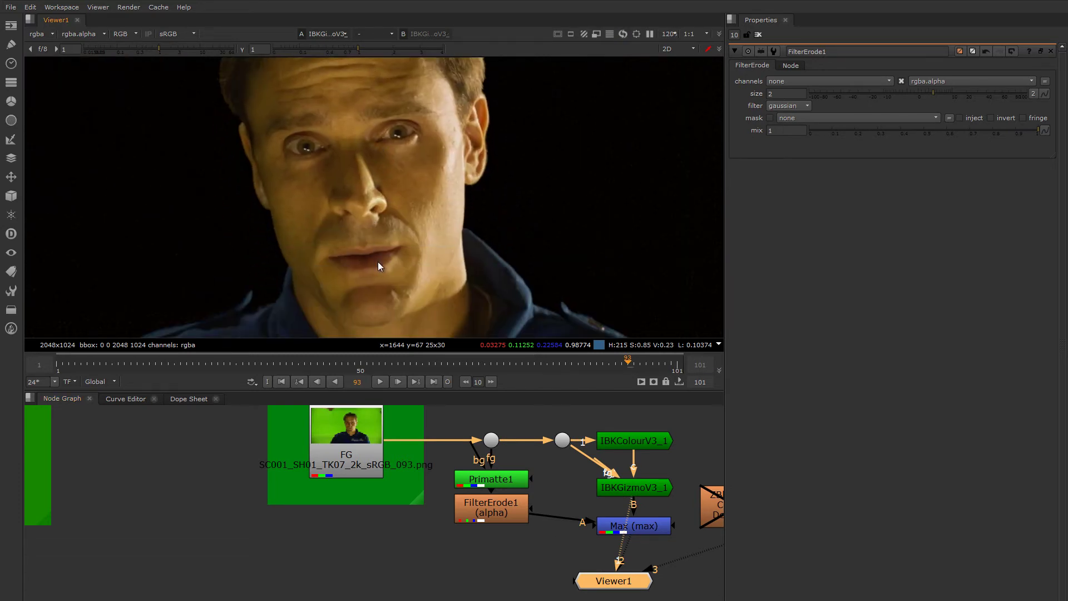
{"action": "middle_click_drag", "start_coordinate": [378, 278], "coordinate": [388, 170]}
{"action": "scroll", "coordinate": [388, 190], "scroll_direction": "down", "scroll_amount": 2}
{"action": "middle_click_drag", "start_coordinate": [383, 218], "coordinate": [401, 261]}
{"action": "middle_click_drag", "start_coordinate": [402, 161], "coordinate": [397, 206]}
{"action": "scroll", "coordinate": [388, 169], "scroll_direction": "up", "scroll_amount": 4}
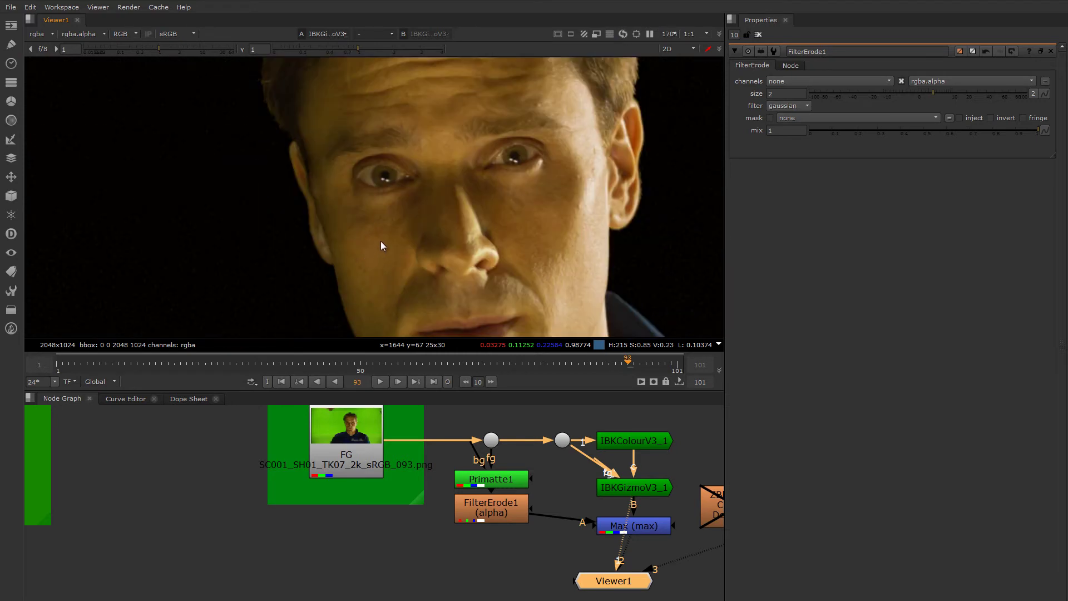
{"action": "middle_click_drag", "start_coordinate": [423, 79], "coordinate": [335, 270]}
{"action": "middle_click_drag", "start_coordinate": [423, 221], "coordinate": [368, 164]}
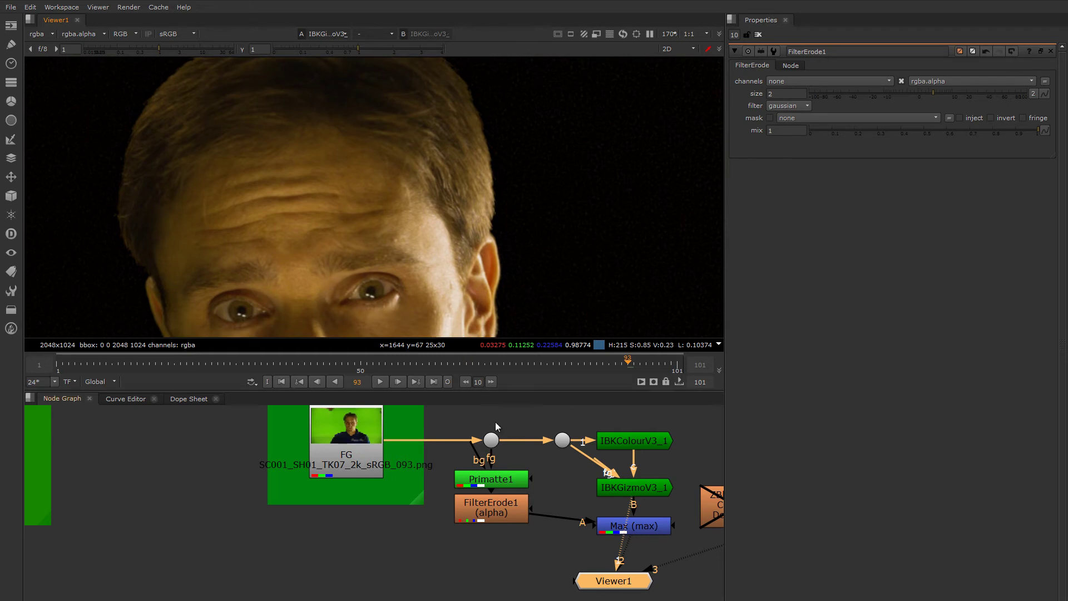
Display the Max result, align Viewer1 beneath it, and open the Max properties.
{"action": "left_click", "coordinate": [613, 524]}
{"action": "key", "text": "1"}
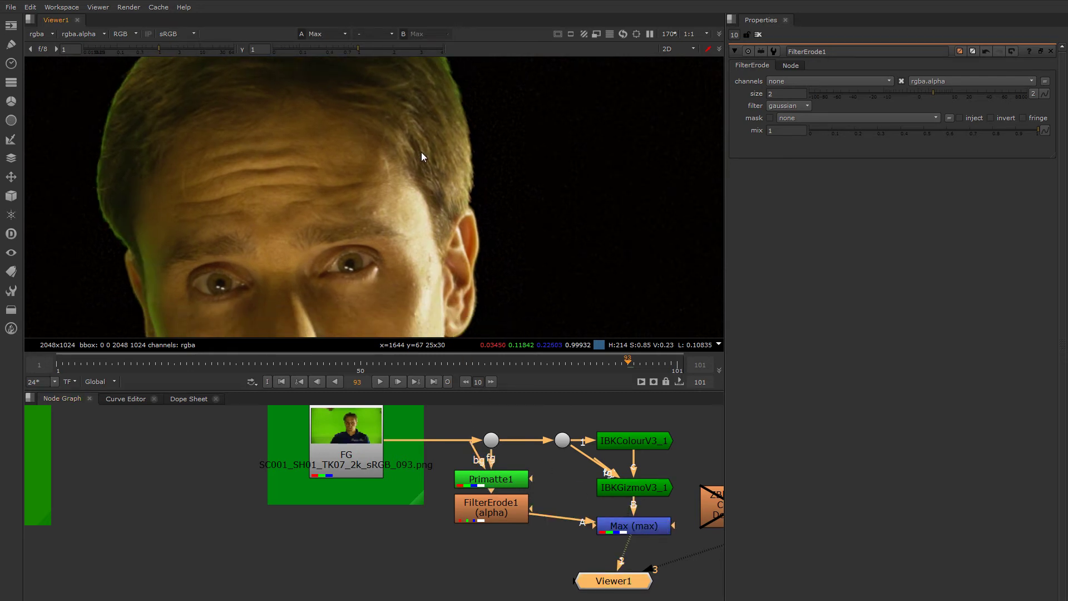
{"action": "left_click_drag", "start_coordinate": [612, 581], "coordinate": [631, 579]}
{"action": "middle_click_drag", "start_coordinate": [644, 556], "coordinate": [468, 529]}
{"action": "double_click", "coordinate": [462, 502]}
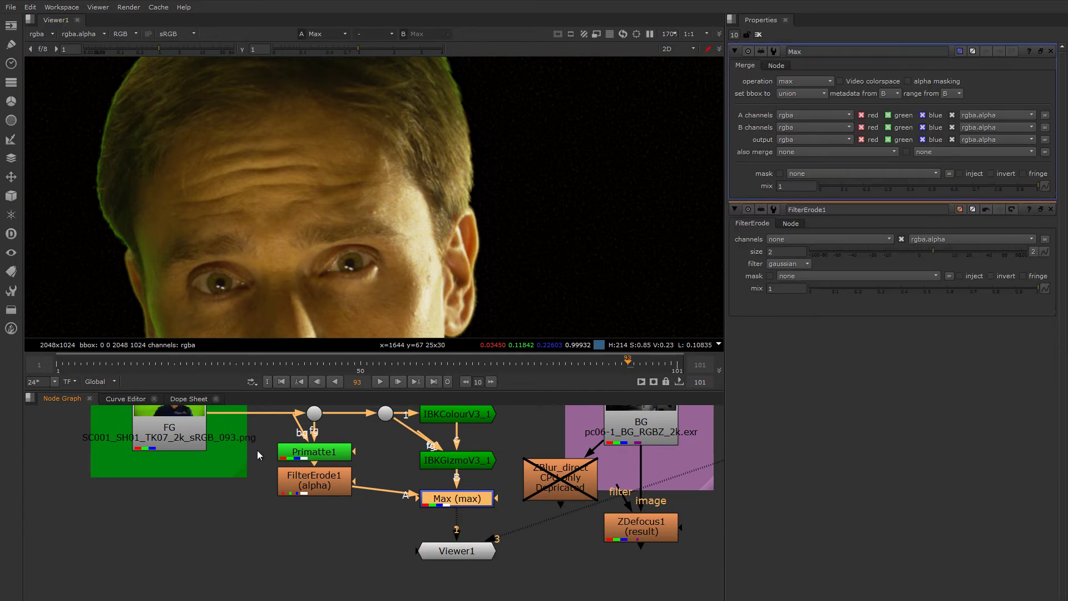
Compare the colour output of FilterErode1 with that of Max.
{"action": "left_click", "coordinate": [321, 486]}
{"action": "key", "text": "1"}
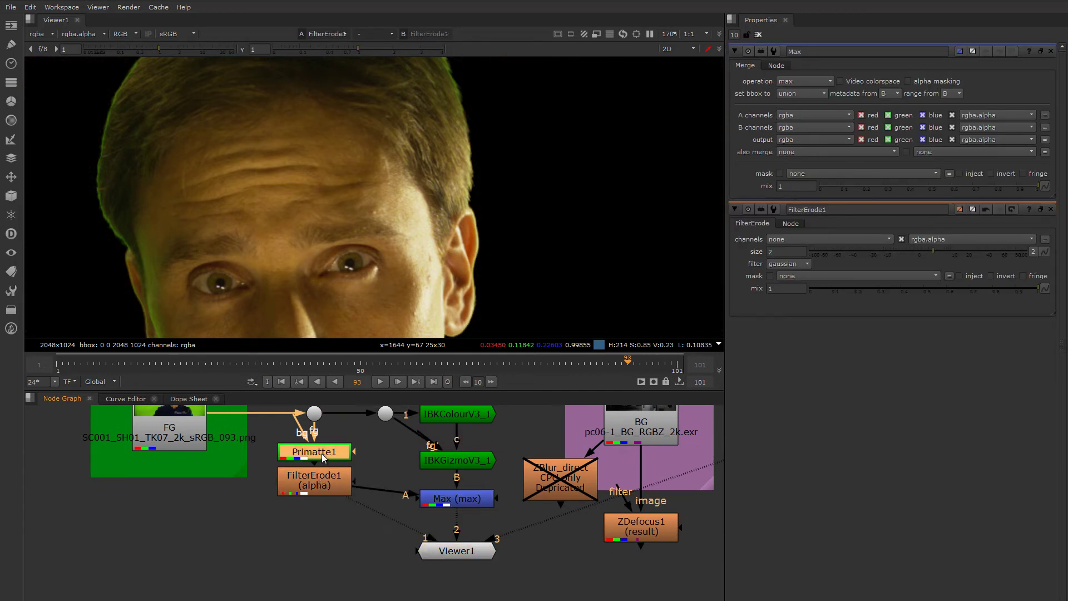
{"action": "left_click", "coordinate": [320, 480]}
{"action": "left_click", "coordinate": [454, 499]}
{"action": "key", "text": "1"}
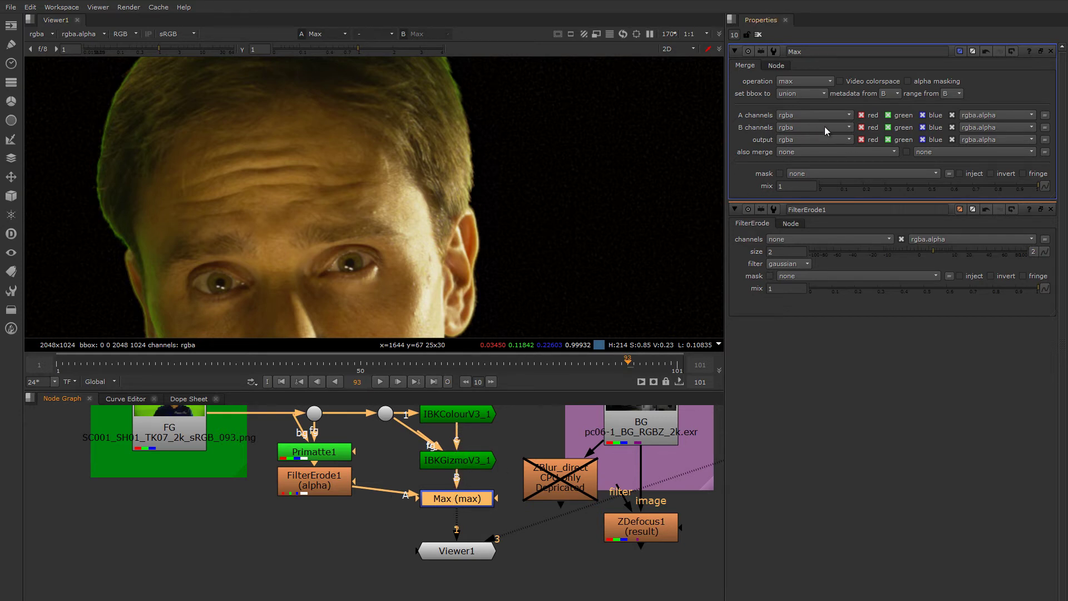
Exclude red, green and blue from Max's A channels, keeping only alpha, and check the actor's hair, face and shoulders.
{"action": "left_click", "coordinate": [861, 115]}
{"action": "left_click", "coordinate": [888, 116]}
{"action": "left_click", "coordinate": [923, 115]}
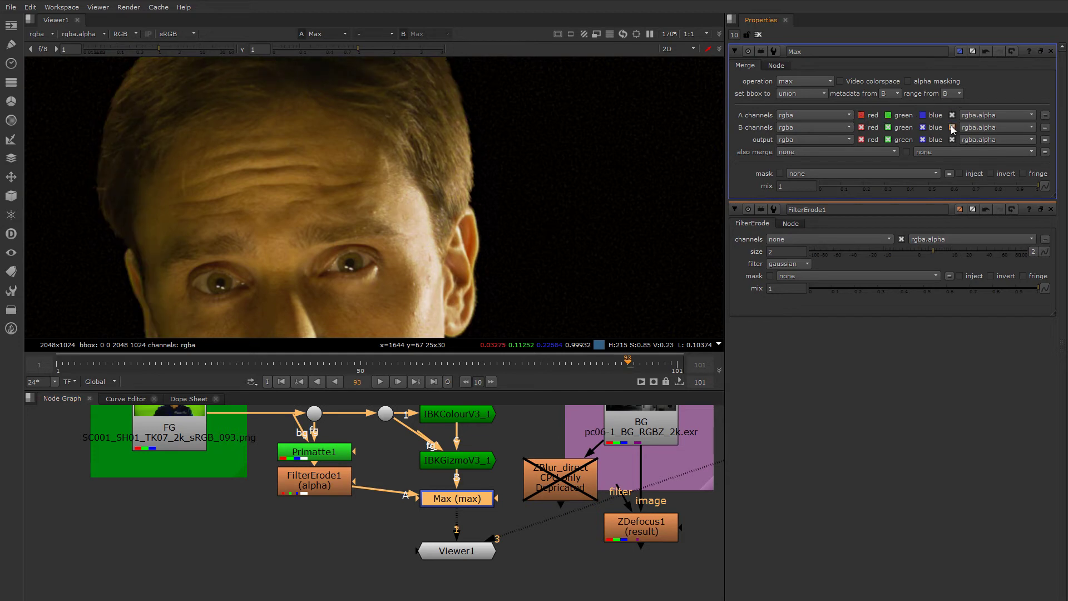
{"action": "middle_click_drag", "start_coordinate": [333, 144], "coordinate": [421, 224]}
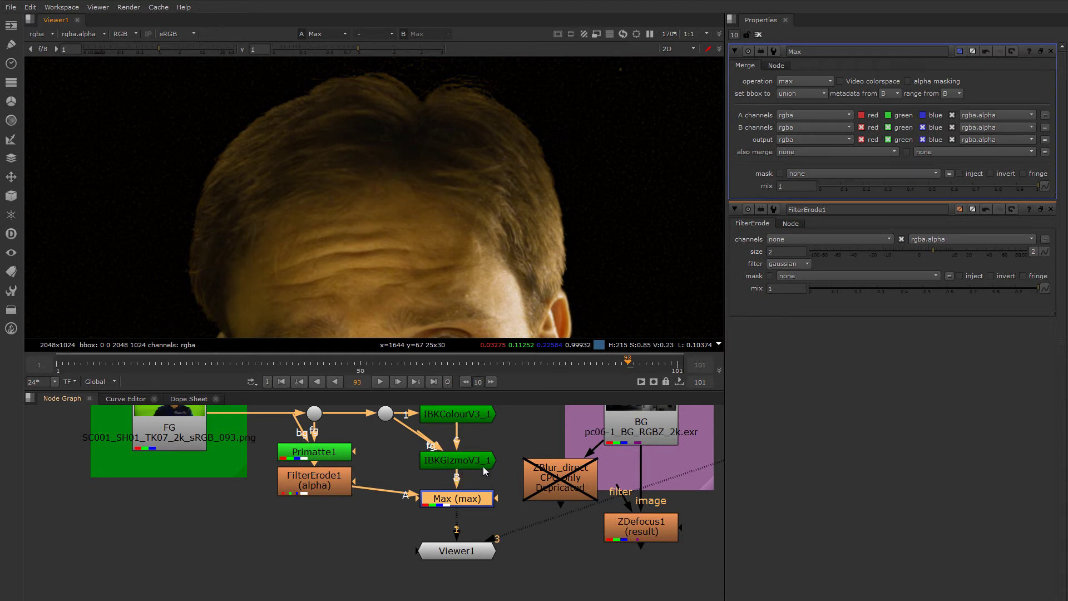
{"action": "scroll", "coordinate": [399, 244], "scroll_direction": "down", "scroll_amount": 3}
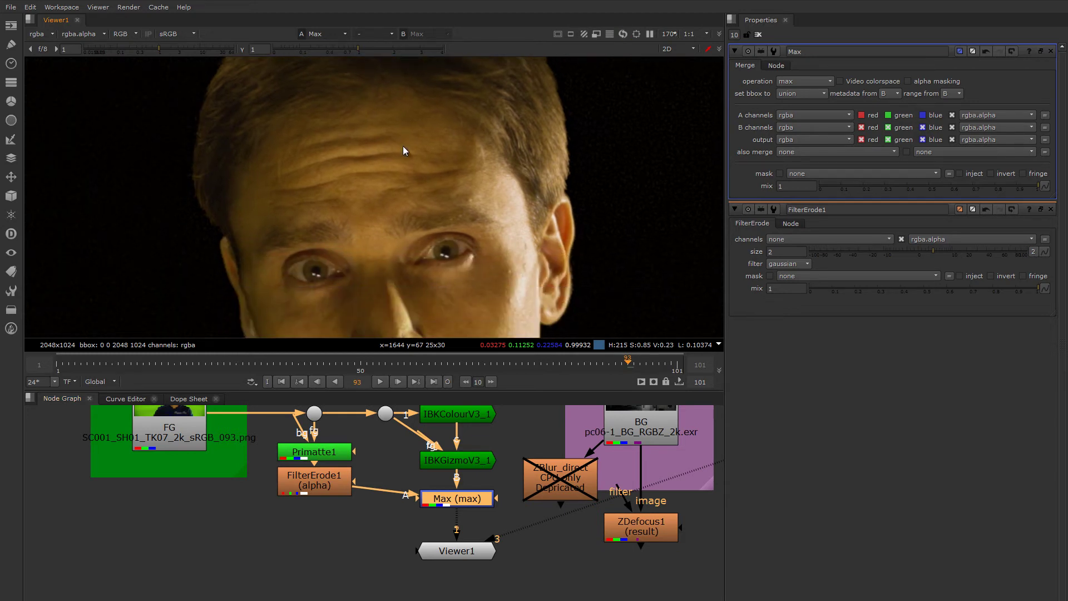
{"action": "middle_click_drag", "start_coordinate": [421, 192], "coordinate": [413, 184]}
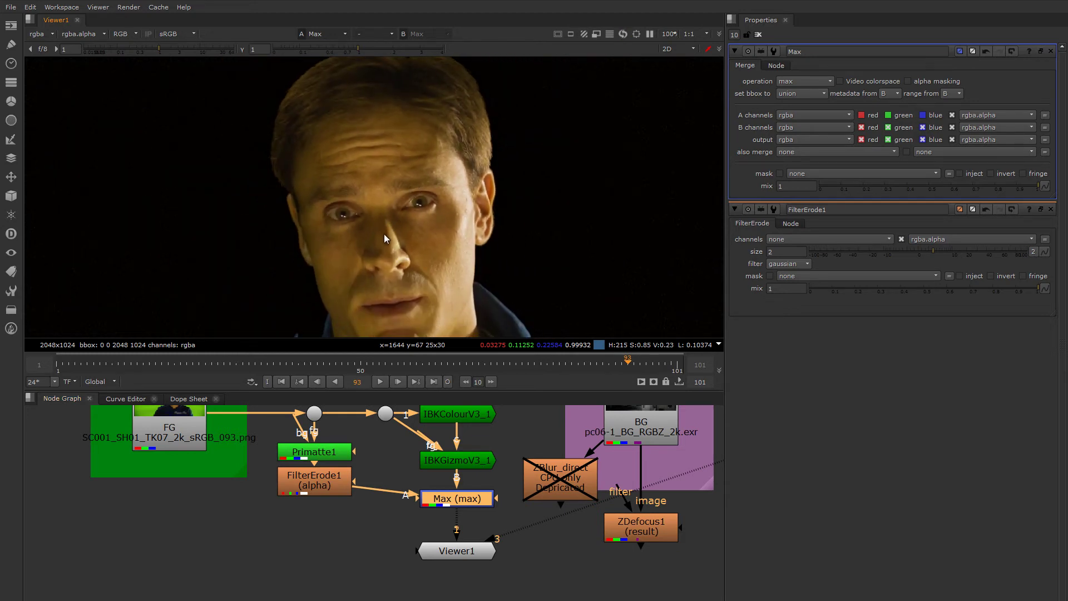
{"action": "middle_click_drag", "start_coordinate": [384, 233], "coordinate": [381, 194]}
{"action": "middle_click_drag", "start_coordinate": [389, 276], "coordinate": [448, 157]}
{"action": "scroll", "coordinate": [393, 218], "scroll_direction": "down", "scroll_amount": 1}
{"action": "middle_click_drag", "start_coordinate": [411, 195], "coordinate": [401, 162]}
Move Viewer1 away from beneath Max and lower Max level with ZDefocus1 in the node graph.
{"action": "middle_click_drag", "start_coordinate": [537, 544], "coordinate": [399, 513]}
{"action": "left_click_drag", "start_coordinate": [303, 526], "coordinate": [182, 526]}
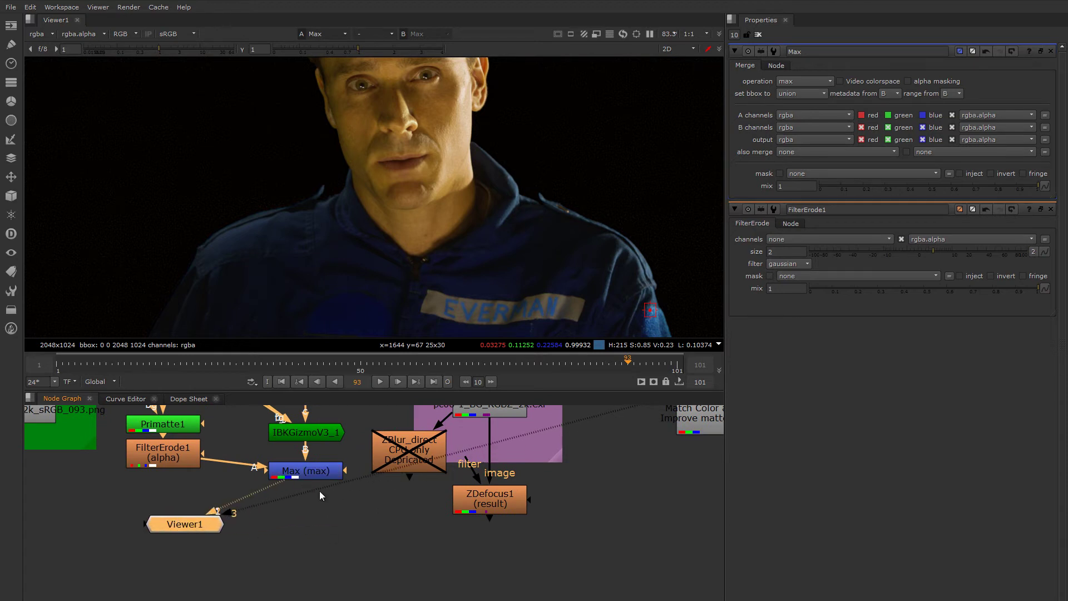
{"action": "left_click_drag", "start_coordinate": [320, 475], "coordinate": [318, 505]}
{"action": "left_click_drag", "start_coordinate": [499, 503], "coordinate": [499, 499]}
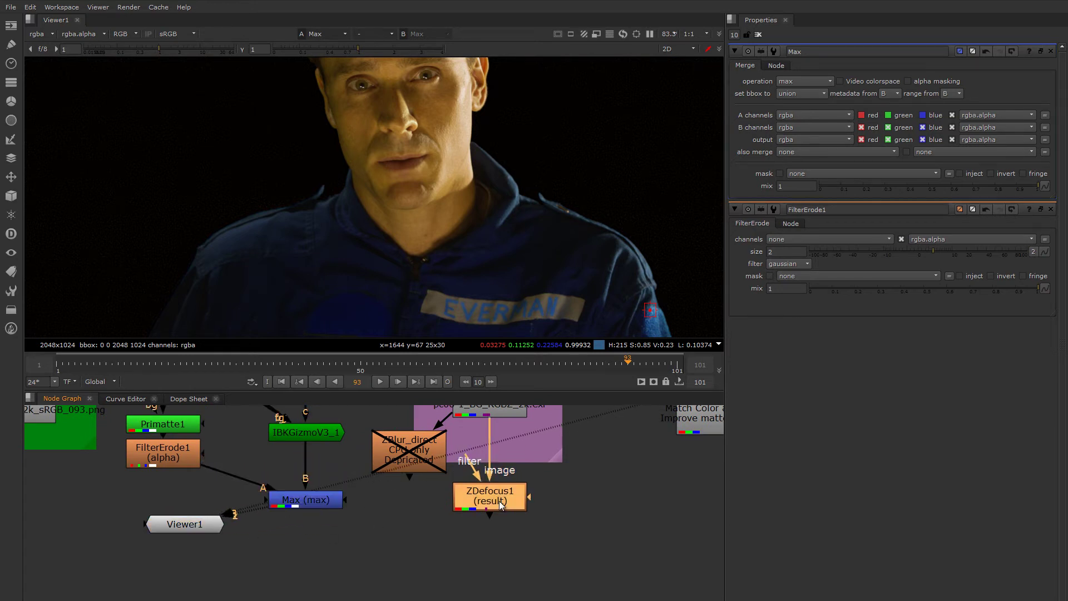
Composite Max over ZDefocus1 with an AddMix node, space it further below ZDefocus1, and display the result.
{"action": "left_click", "coordinate": [315, 502]}
{"action": "left_click", "coordinate": [470, 502], "text": "shift"}
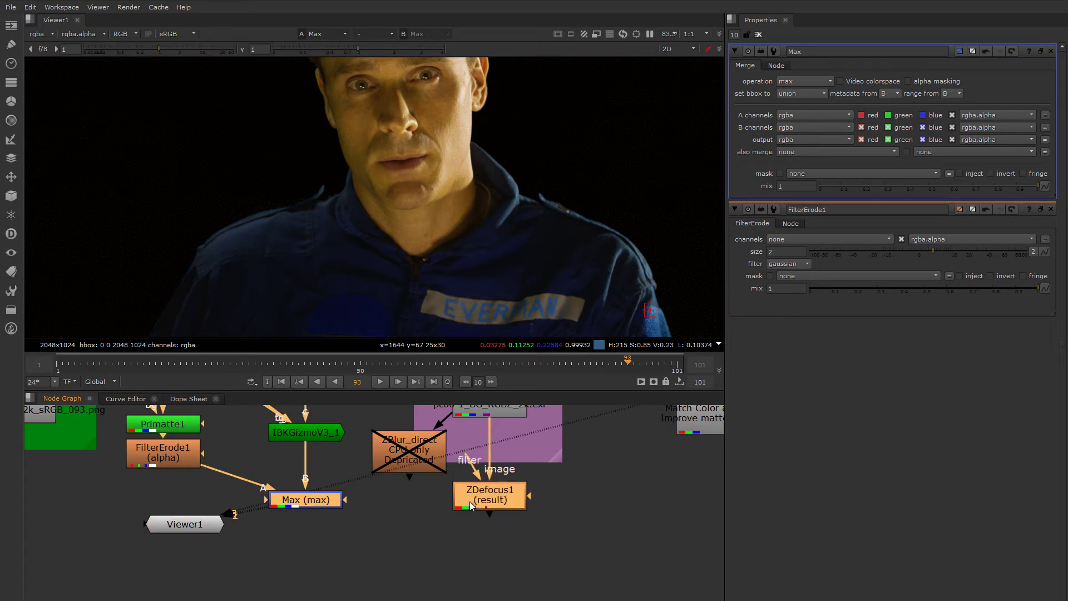
{"action": "key", "text": "Tab"}
{"action": "type", "text": "add"}
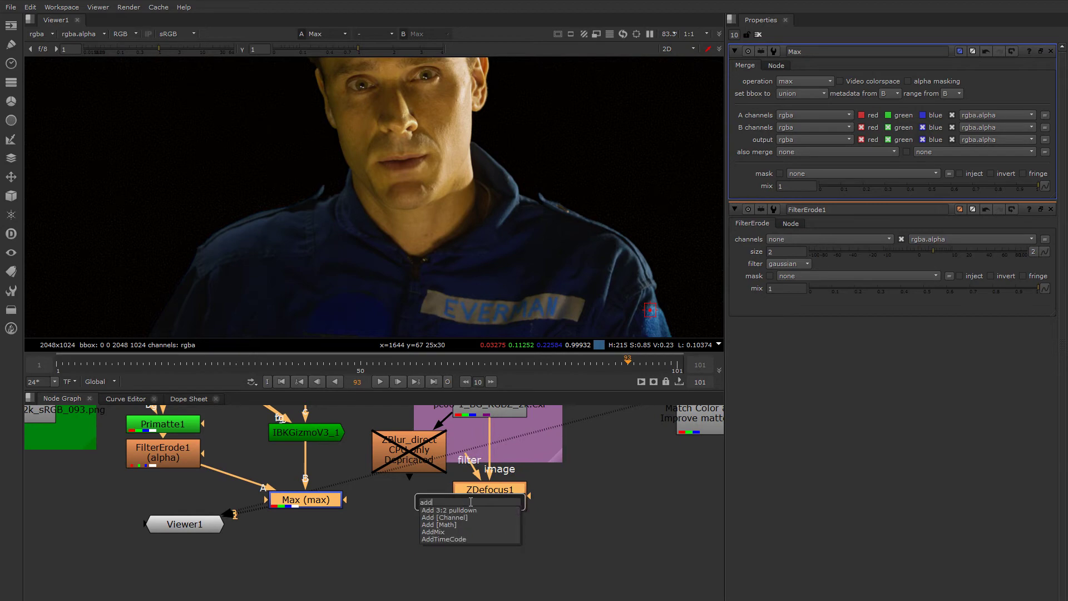
{"action": "key", "text": "Down"}
{"action": "key", "text": "Down"}
{"action": "key", "text": "Down"}
{"action": "key", "text": "Down"}
{"action": "key", "text": "Return"}
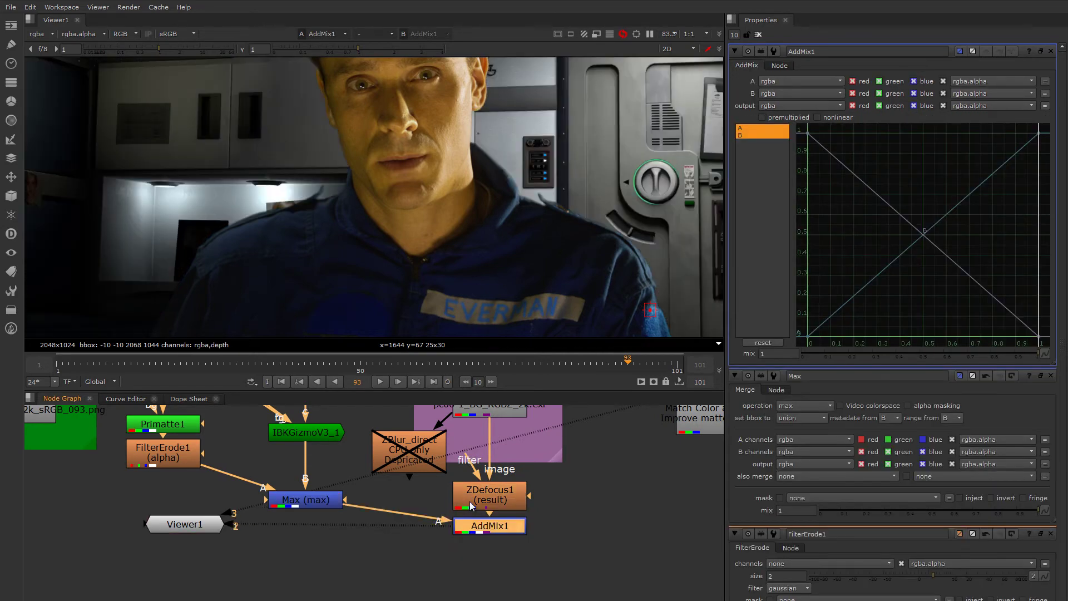
{"action": "left_click_drag", "start_coordinate": [487, 528], "coordinate": [487, 552]}
{"action": "key", "text": "1"}
Inspect the composite's hair detail and edges around the actor's head against the background.
{"action": "middle_click_drag", "start_coordinate": [352, 187], "coordinate": [453, 273]}
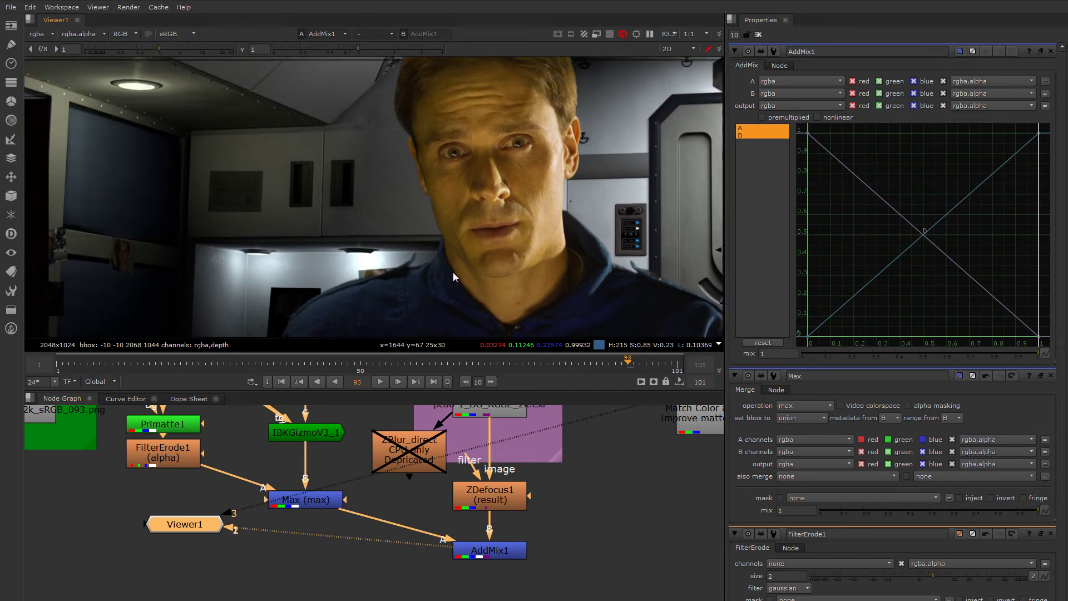
{"action": "middle_click_drag", "start_coordinate": [472, 132], "coordinate": [462, 212]}
{"action": "middle_click_drag", "start_coordinate": [493, 146], "coordinate": [493, 175]}
{"action": "scroll", "coordinate": [509, 142], "scroll_direction": "up", "scroll_amount": 3}
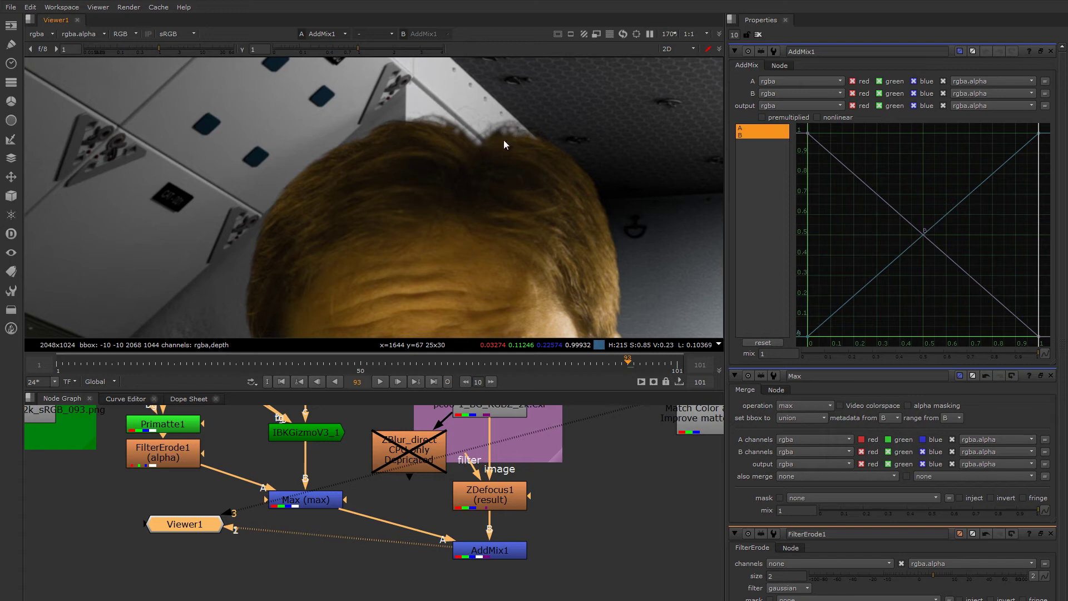
{"action": "scroll", "coordinate": [498, 155], "scroll_direction": "down", "scroll_amount": 2}
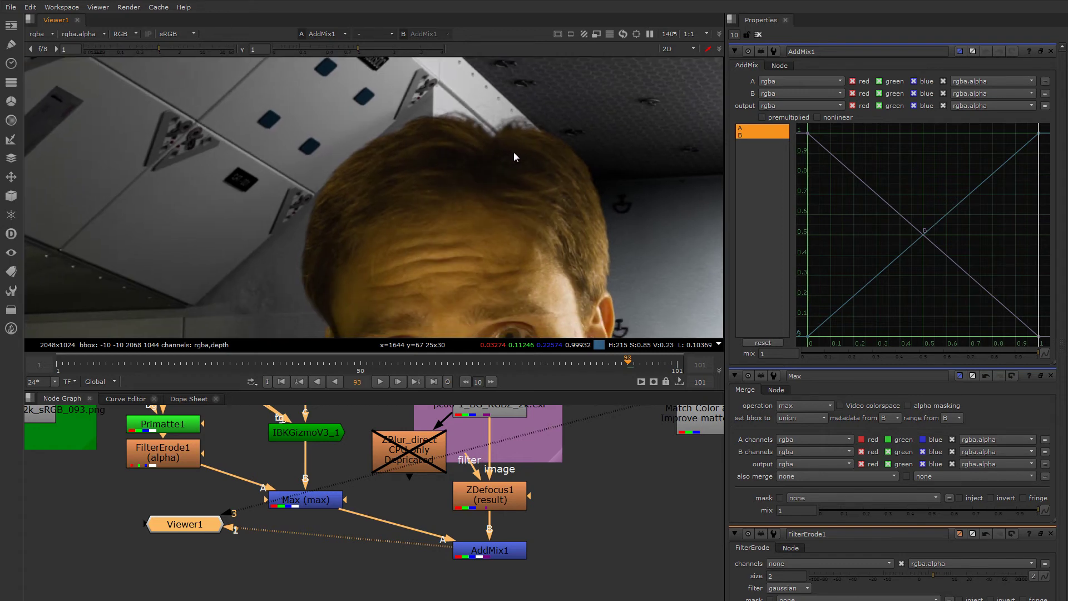
Change the FilterErode1 filter to box and increase its size to 8.5.
{"action": "middle_click_drag", "start_coordinate": [339, 488], "coordinate": [446, 500]}
{"action": "scroll", "coordinate": [446, 500], "scroll_direction": "down", "scroll_amount": 1}
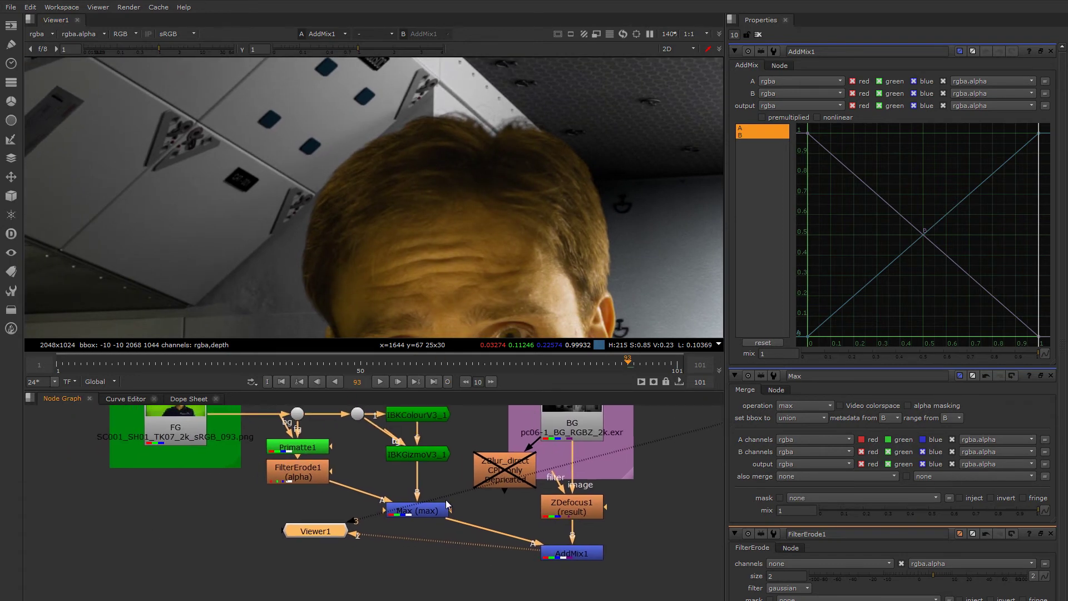
{"action": "double_click", "coordinate": [297, 474]}
{"action": "left_click_drag", "start_coordinate": [929, 93], "coordinate": [942, 90]}
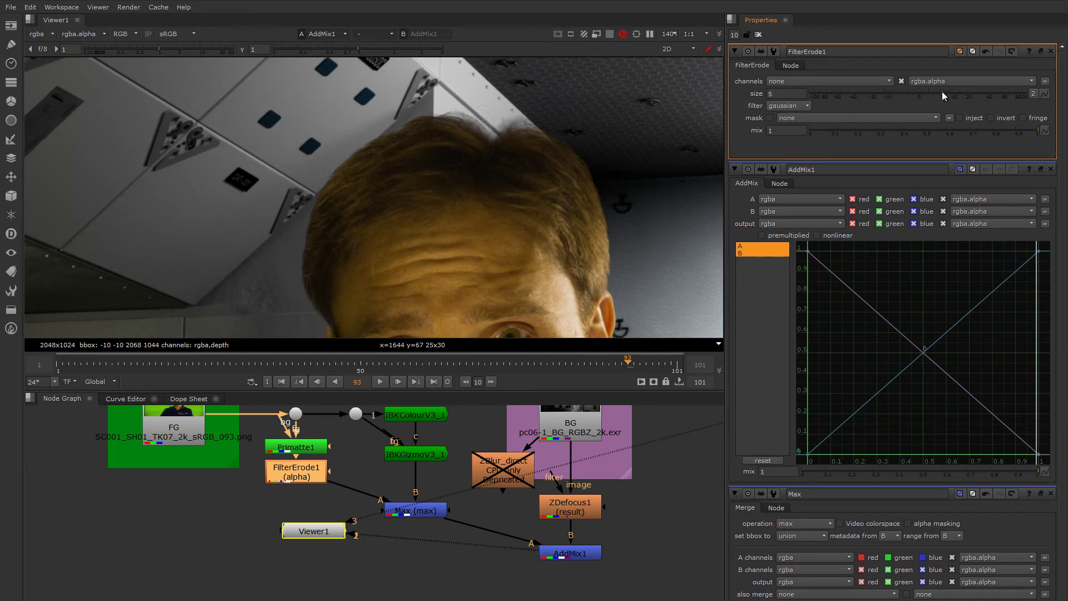
{"action": "left_click", "coordinate": [796, 106]}
{"action": "left_click", "coordinate": [797, 77]}
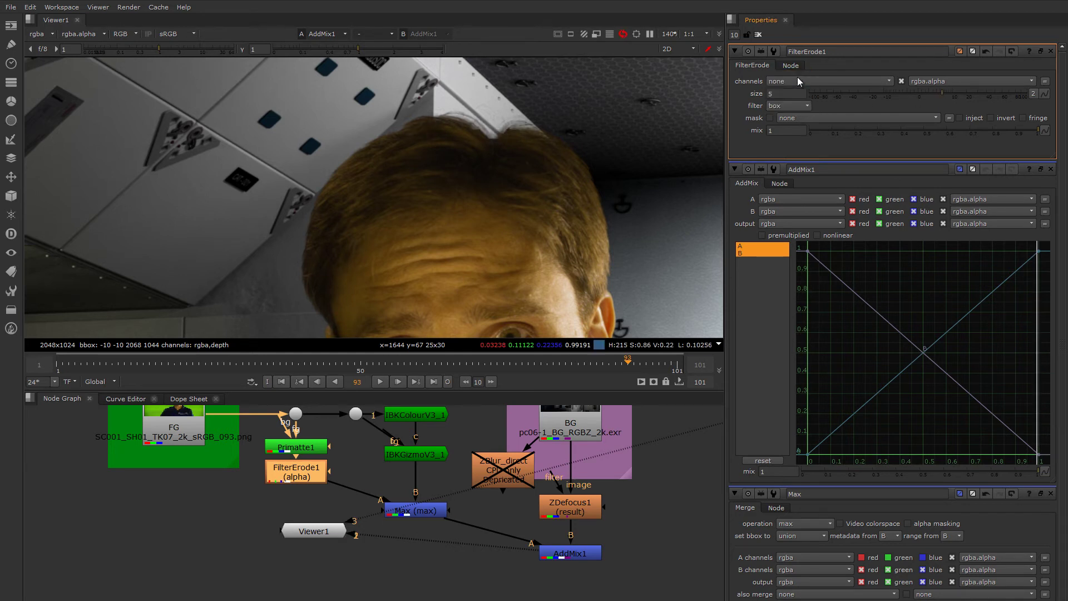
{"action": "left_click_drag", "start_coordinate": [936, 96], "coordinate": [946, 93]}
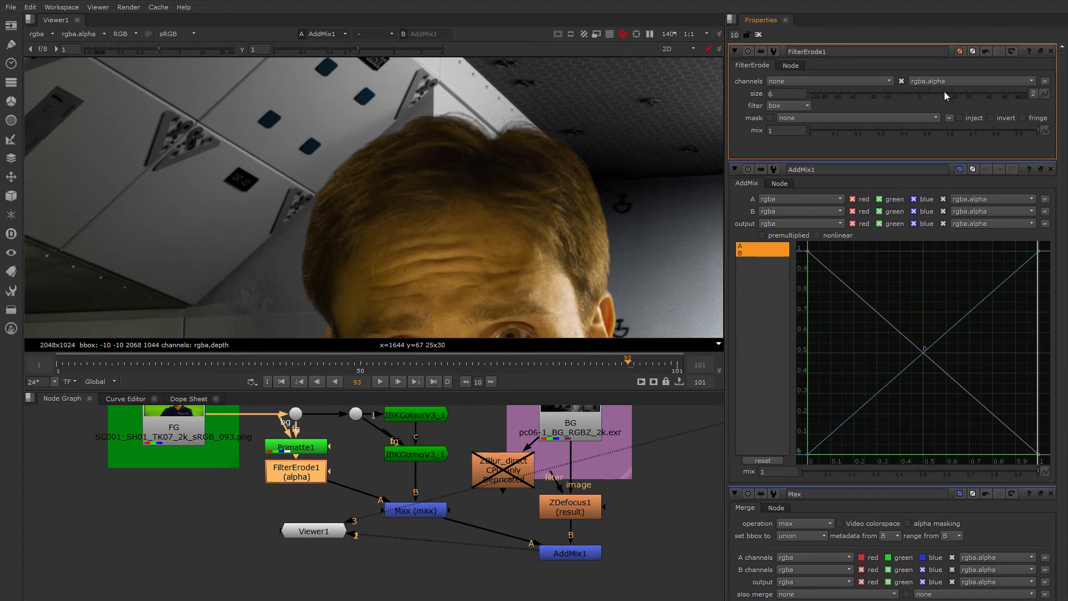
{"action": "left_click_drag", "start_coordinate": [947, 92], "coordinate": [949, 91]}
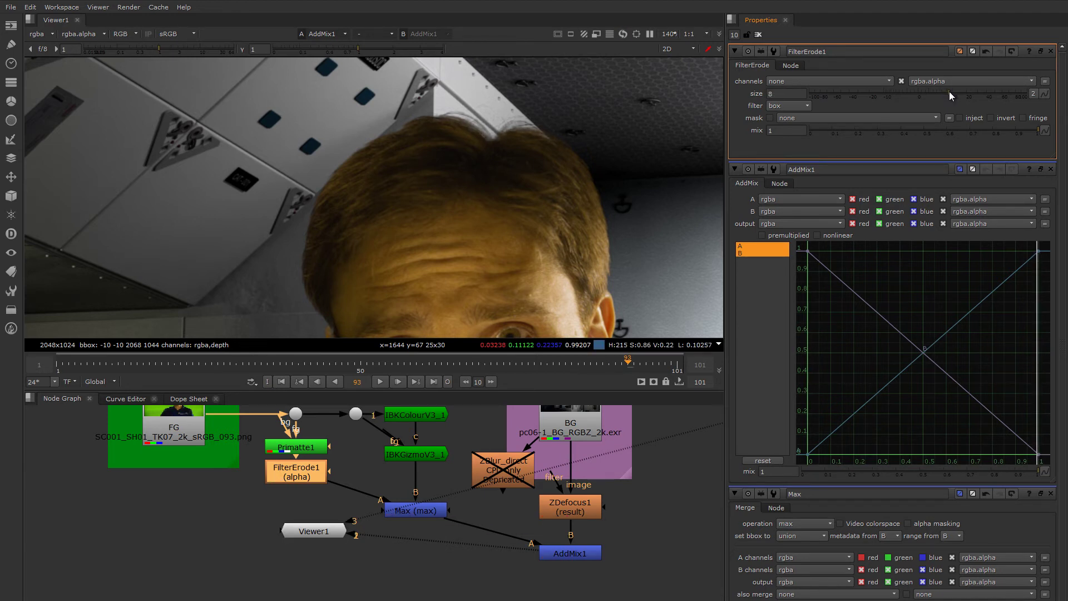
Lower Max slightly, insert a Blur node after FilterErode1, and restrict the blur to the alpha channel.
{"action": "left_click_drag", "start_coordinate": [389, 516], "coordinate": [389, 525]}
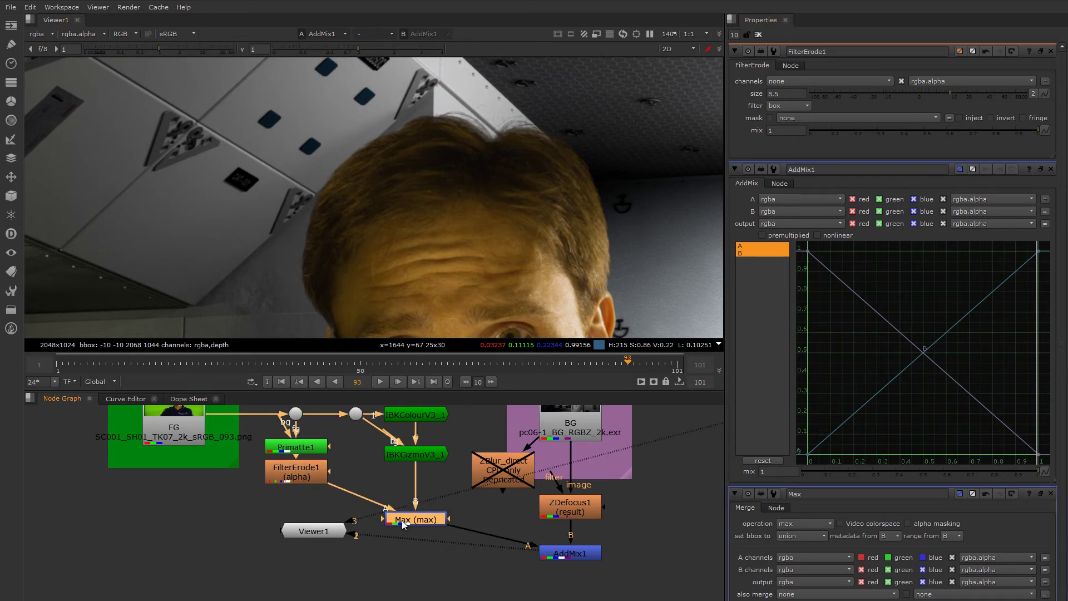
{"action": "left_click", "coordinate": [298, 480]}
{"action": "key", "text": "Tab"}
{"action": "type", "text": "blur"}
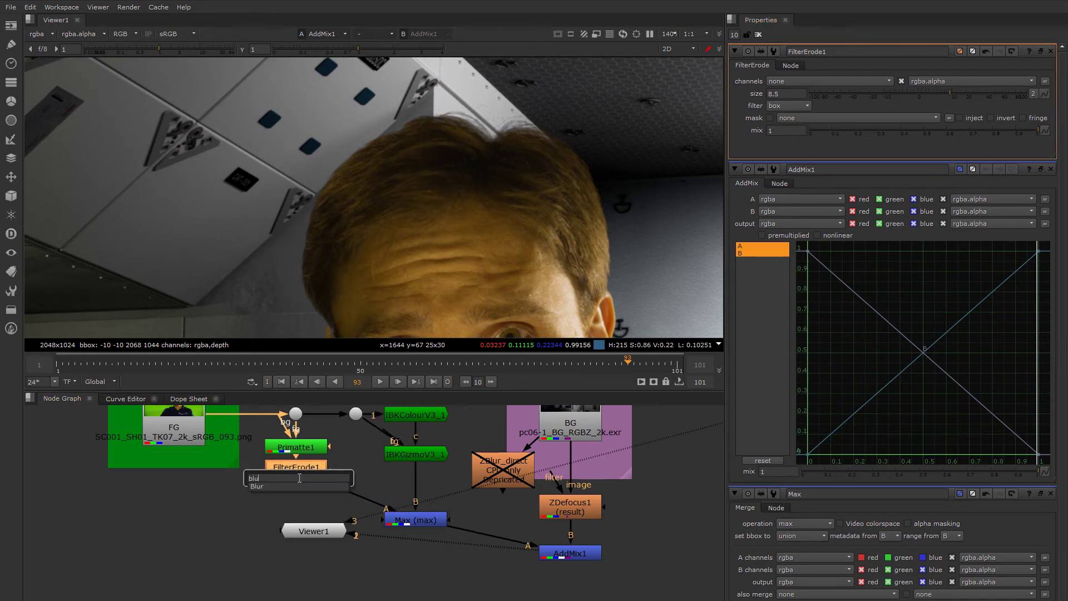
{"action": "key", "text": "Return"}
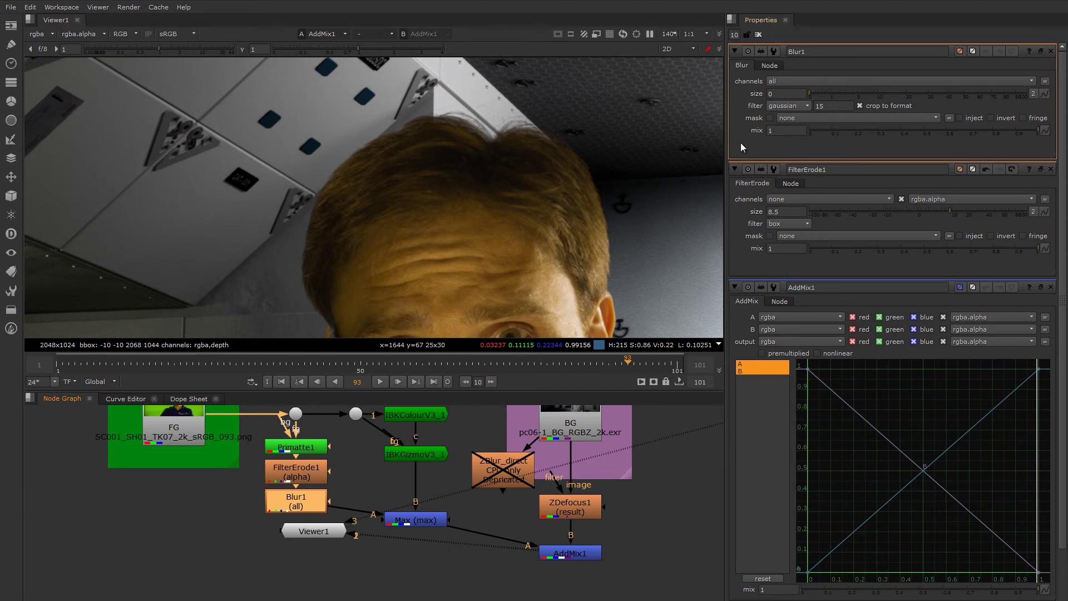
{"action": "left_click", "coordinate": [783, 83]}
{"action": "left_click", "coordinate": [805, 139]}
Set the Blur1 size to 12.8 while viewing the actor's whole head in the composite.
{"action": "scroll", "coordinate": [493, 148], "scroll_direction": "down", "scroll_amount": 3}
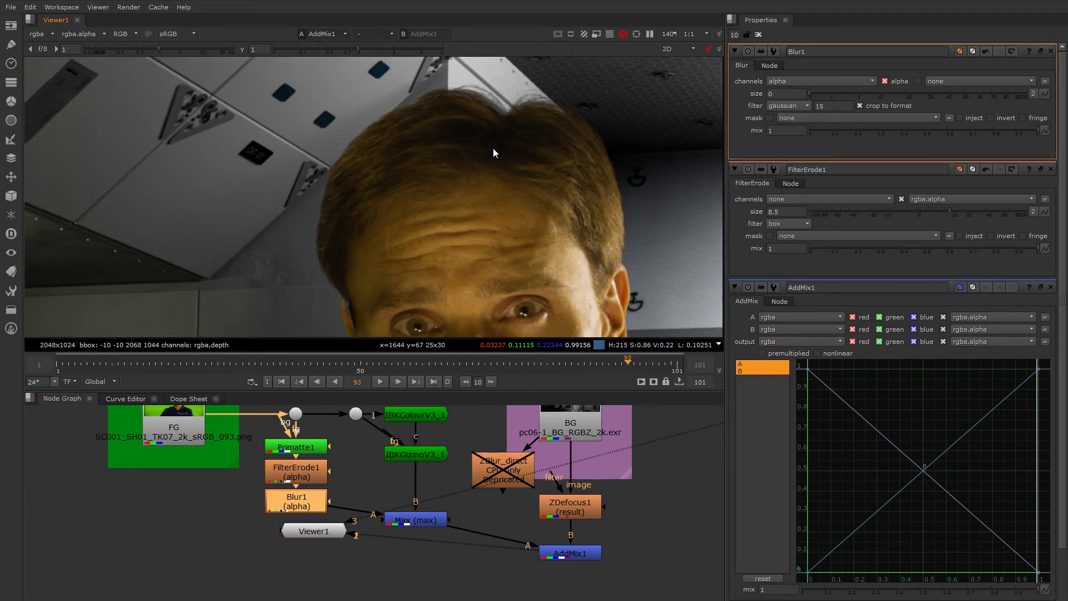
{"action": "middle_click_drag", "start_coordinate": [525, 173], "coordinate": [502, 157]}
{"action": "left_click_drag", "start_coordinate": [807, 95], "coordinate": [886, 95]}
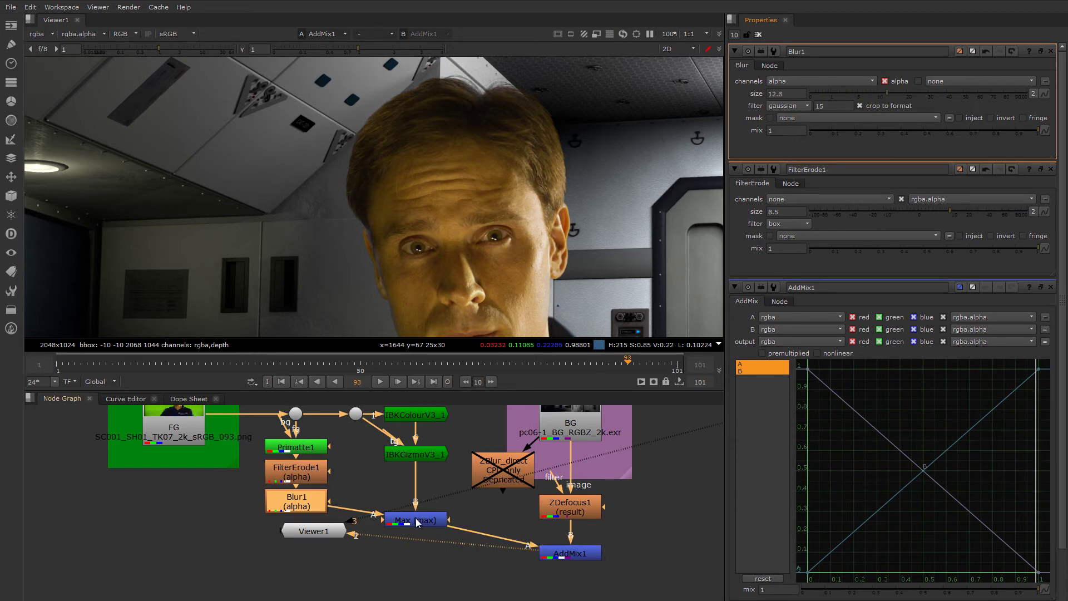
Reduce the FilterErode1 size to 5.5 and view the actor's hair in the composite.
{"action": "double_click", "coordinate": [305, 472]}
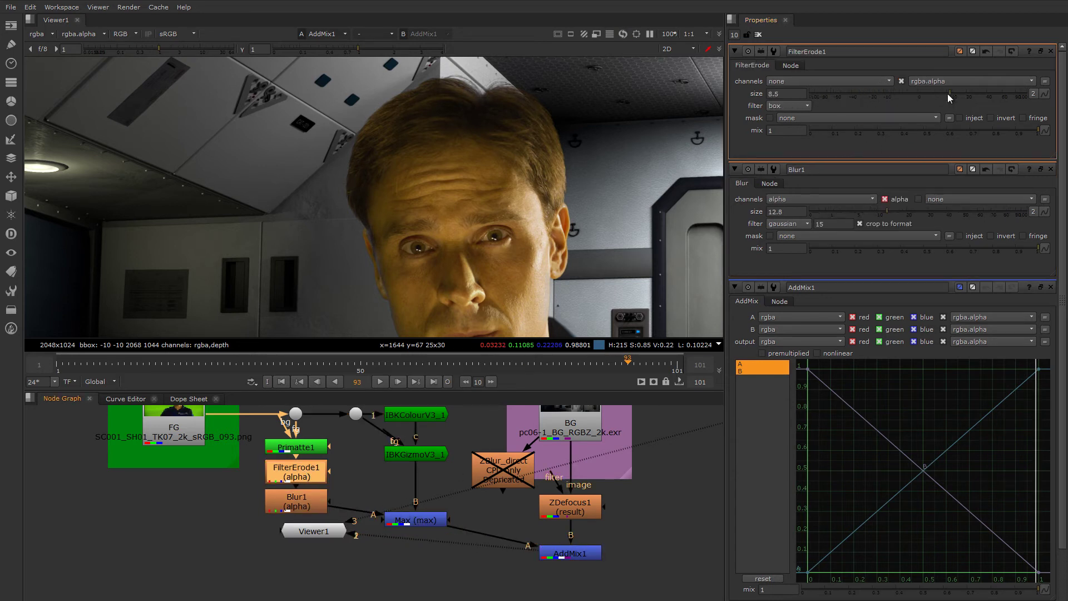
{"action": "left_click_drag", "start_coordinate": [947, 94], "coordinate": [944, 93]}
{"action": "scroll", "coordinate": [473, 119], "scroll_direction": "up", "scroll_amount": 5}
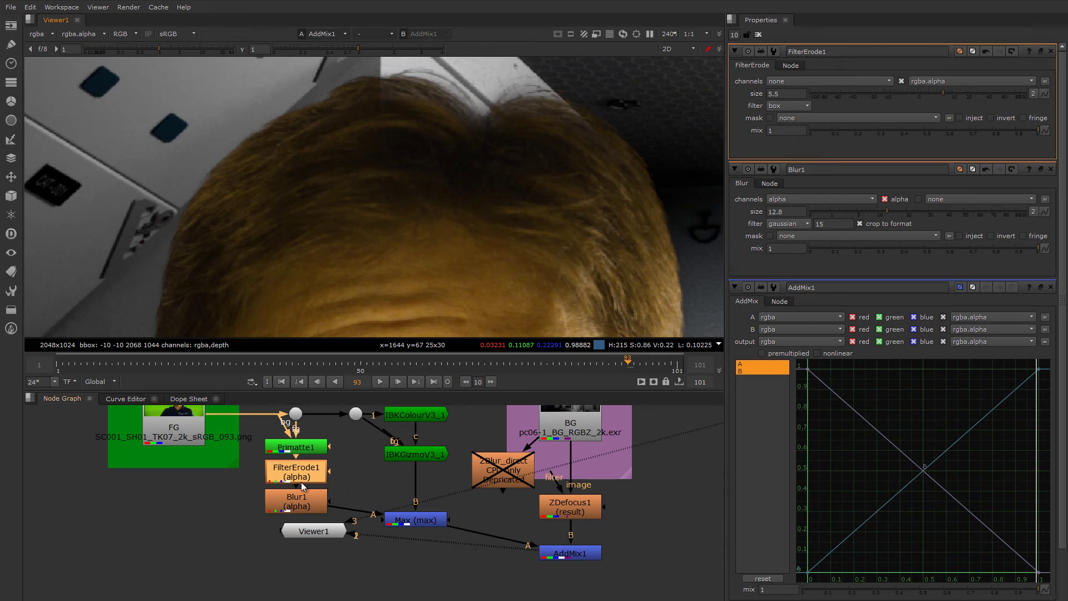
Disable the FilterErode1 and Blur1 nodes together and nudge the Max node slightly.
{"action": "left_click_drag", "start_coordinate": [250, 459], "coordinate": [352, 520]}
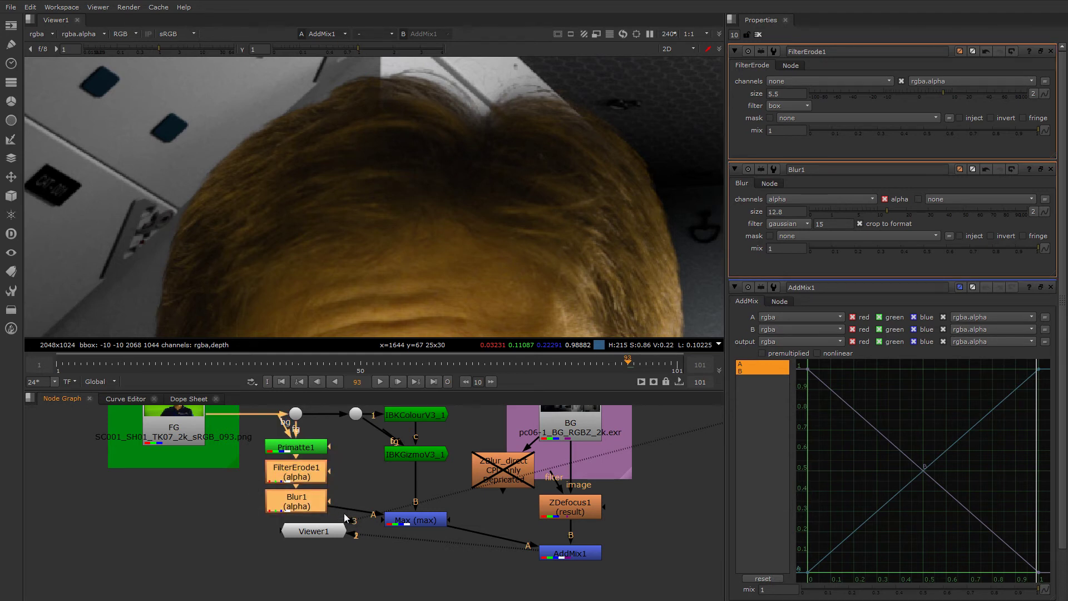
{"action": "key", "text": "d"}
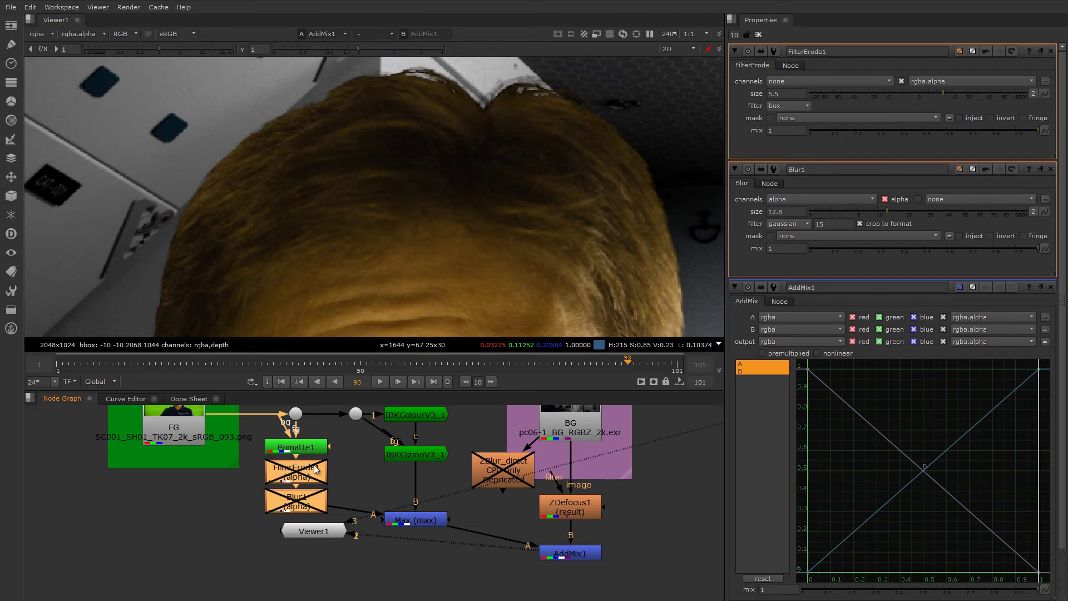
{"action": "left_click_drag", "start_coordinate": [409, 522], "coordinate": [384, 527]}
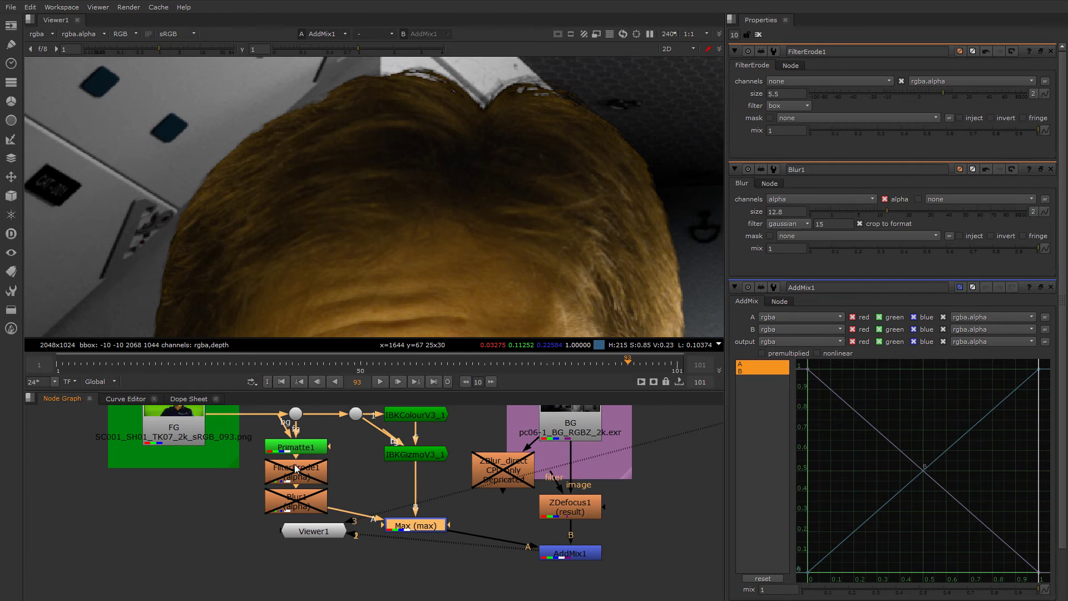
Display Primatte1's output in the viewer and examine the actor's hair edges.
{"action": "left_click", "coordinate": [299, 450]}
{"action": "key", "text": "1"}
{"action": "scroll", "coordinate": [459, 159], "scroll_direction": "down", "scroll_amount": 3}
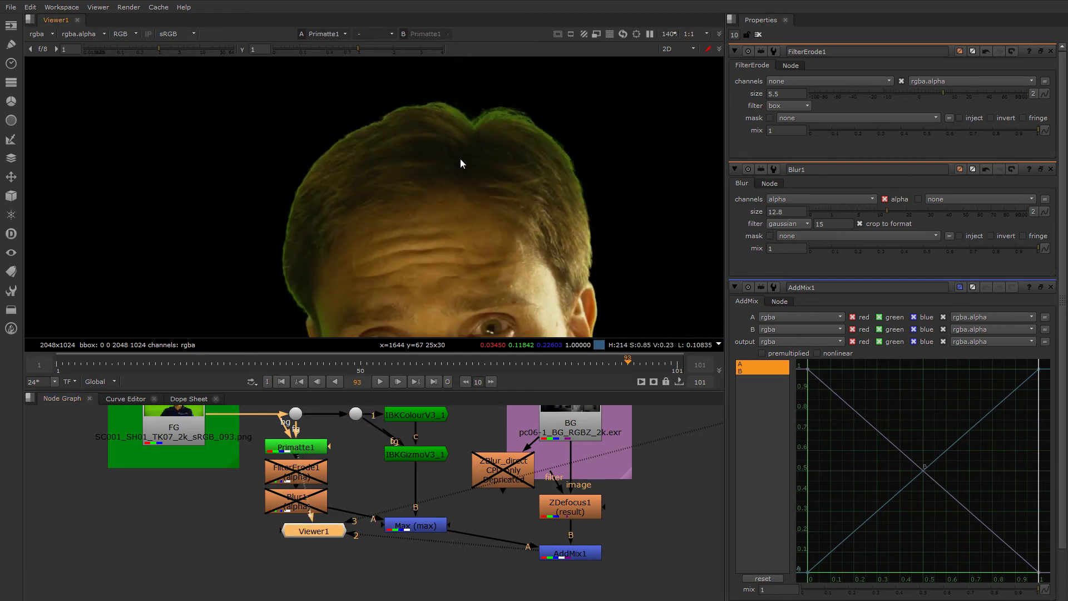
{"action": "scroll", "coordinate": [425, 127], "scroll_direction": "down", "scroll_amount": 3}
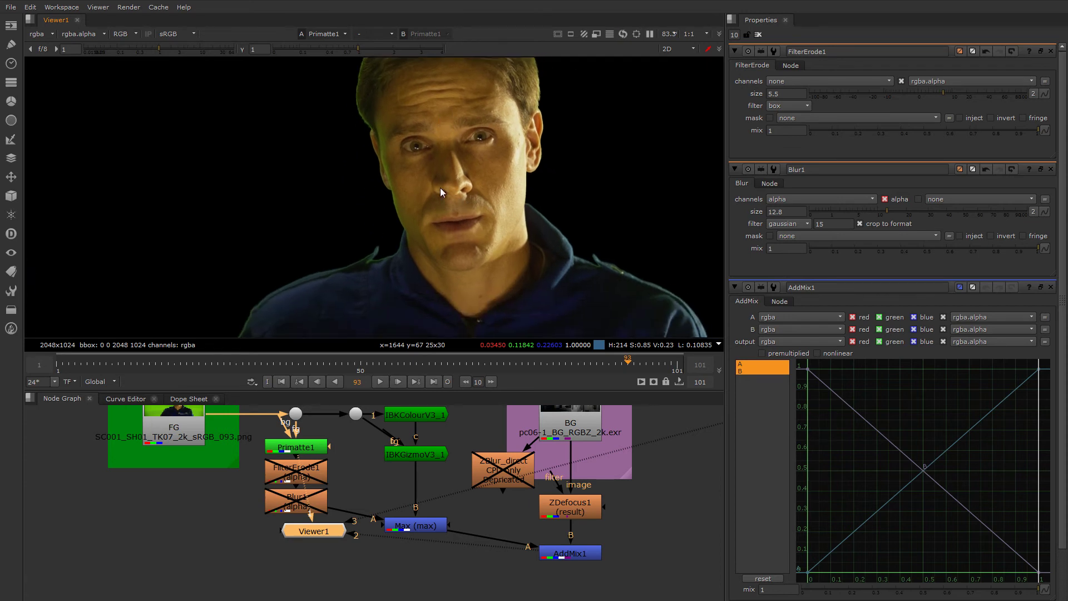
{"action": "scroll", "coordinate": [438, 168], "scroll_direction": "up", "scroll_amount": 6}
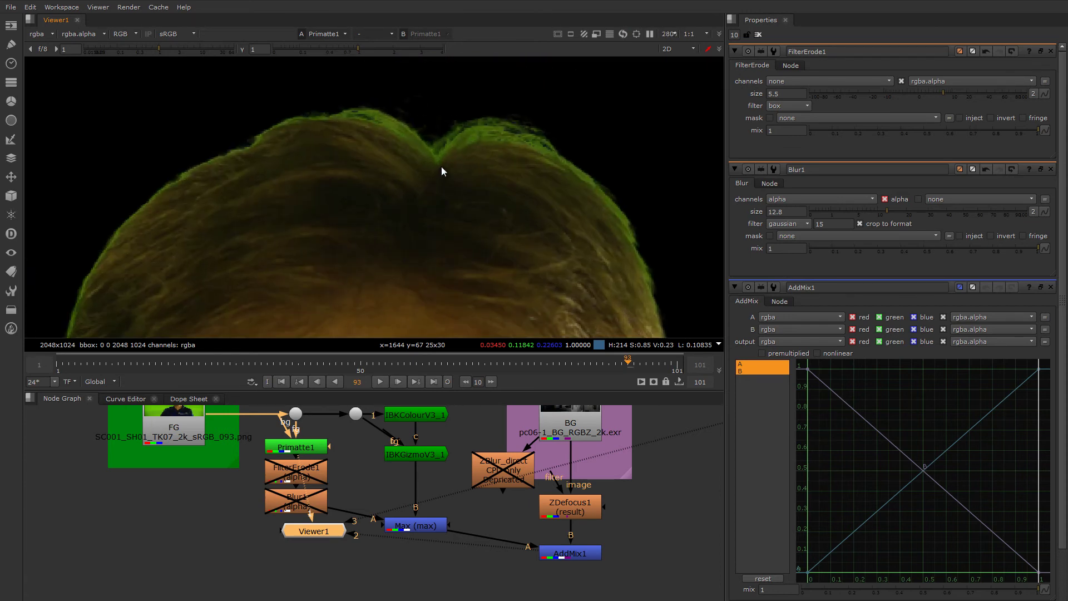
Set Primatte1's operation to Matte(-) and sample the green fringe in the hair beside the parting.
{"action": "double_click", "coordinate": [311, 448]}
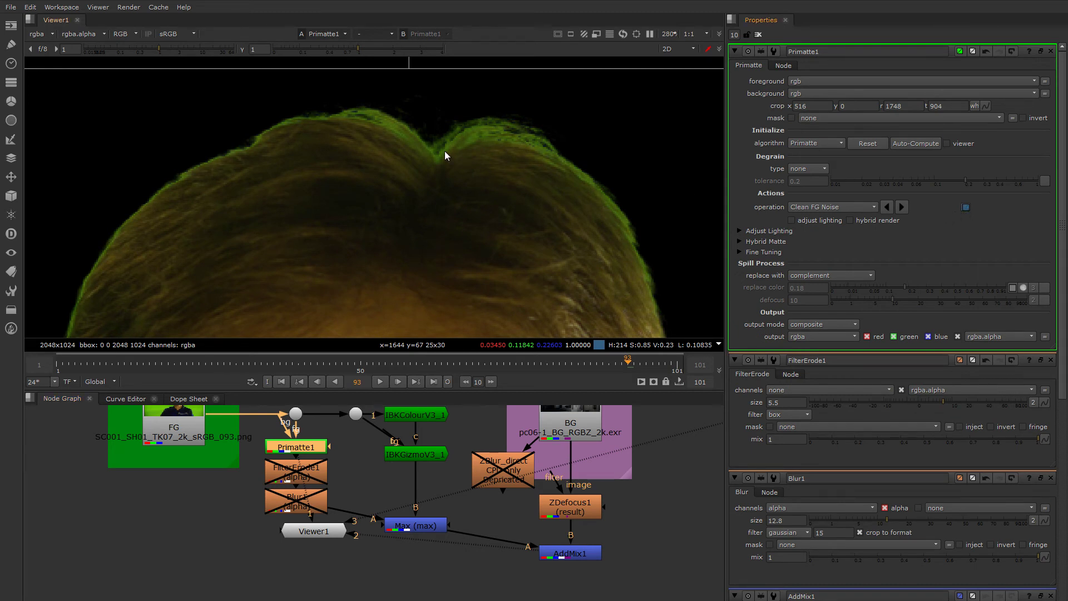
{"action": "scroll", "coordinate": [445, 156], "scroll_direction": "up", "scroll_amount": 2}
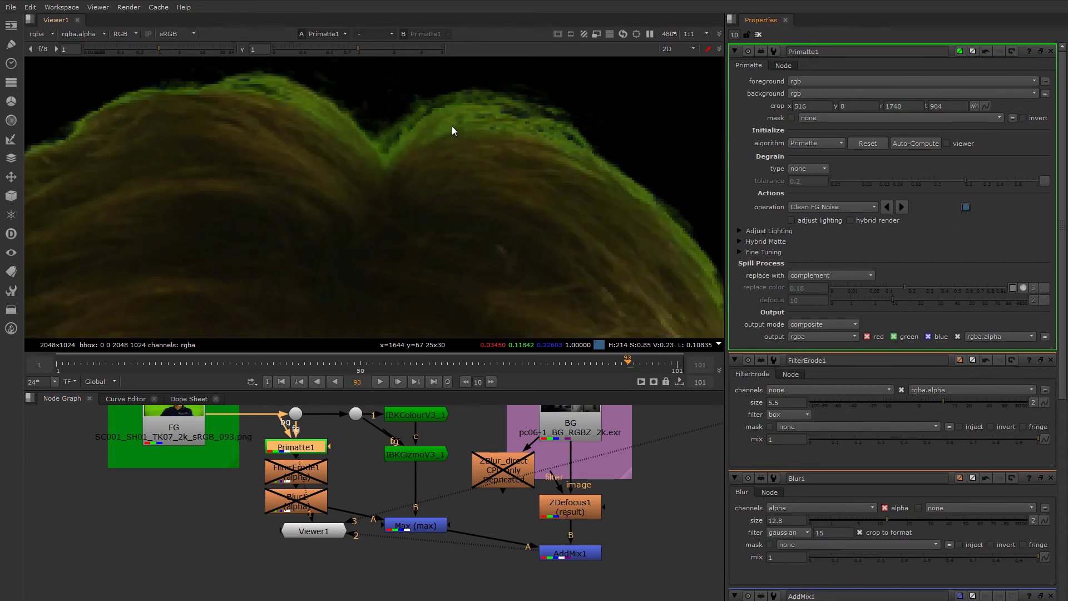
{"action": "left_click", "coordinate": [844, 207]}
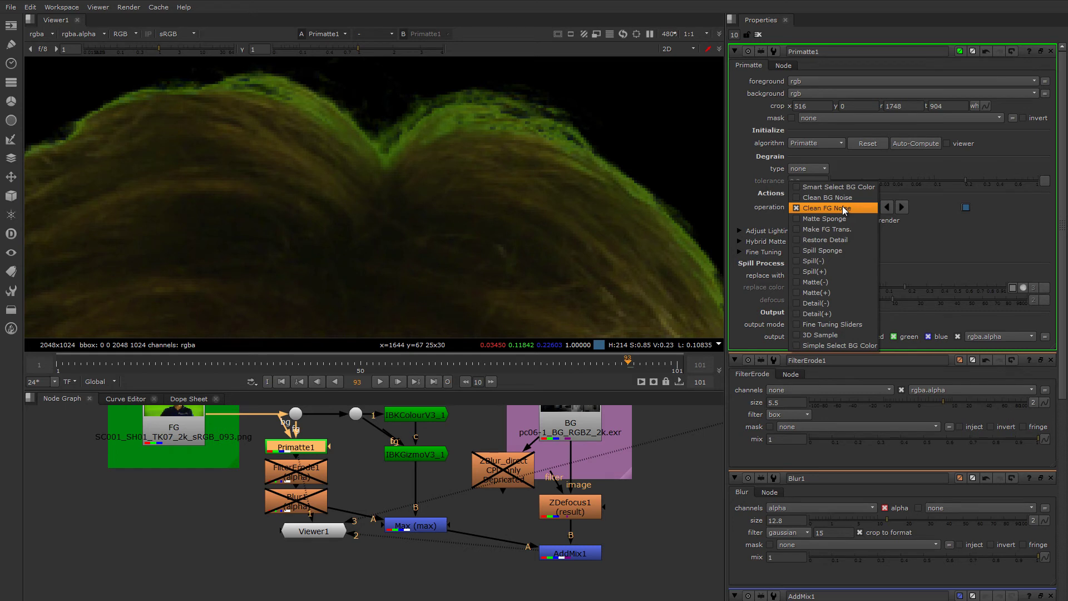
{"action": "left_click", "coordinate": [841, 282]}
{"action": "left_click", "coordinate": [818, 207]}
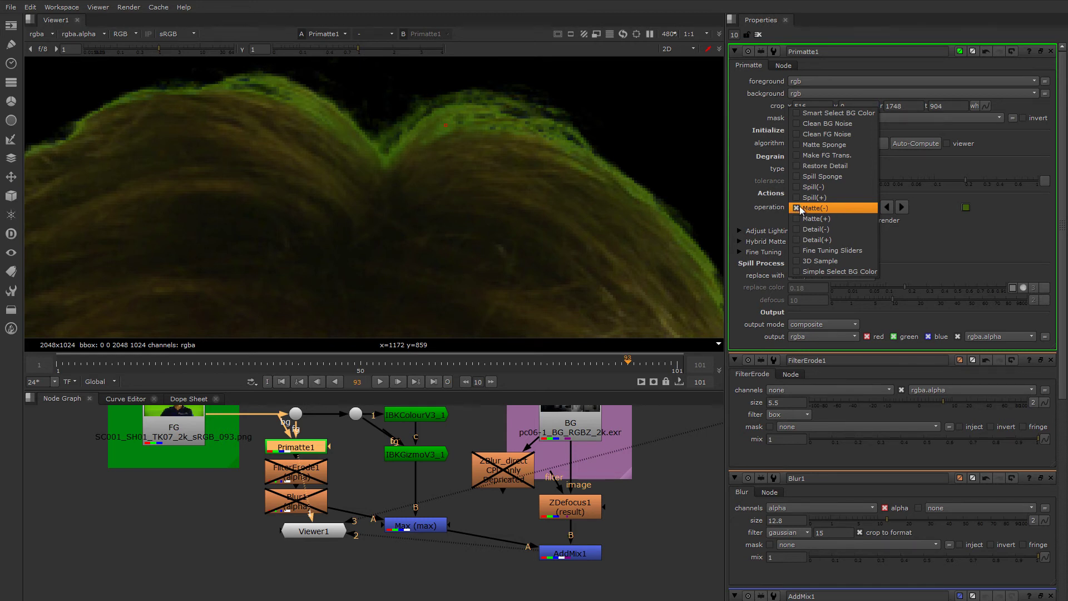
{"action": "left_click", "coordinate": [803, 209]}
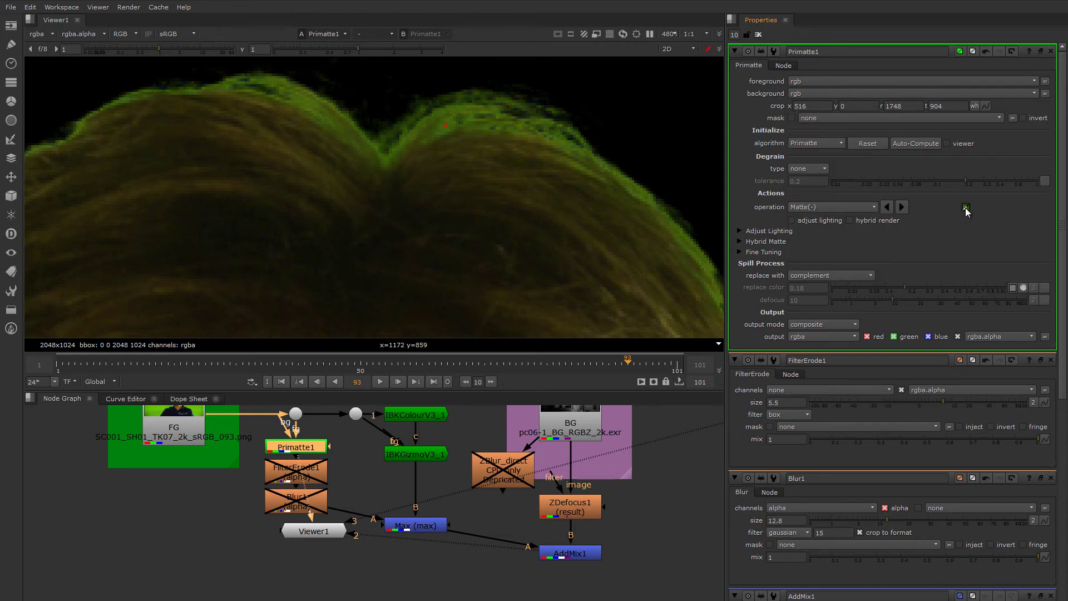
{"action": "left_click", "coordinate": [442, 131], "text": "ctrl"}
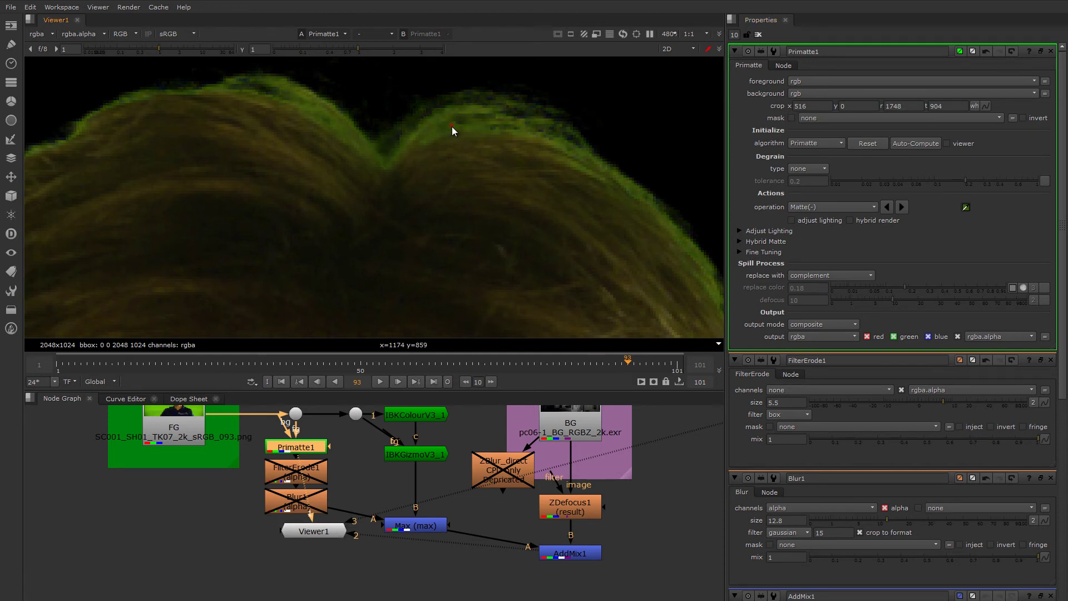
Check the alpha of the hair edge and sample two more fringe spots beside the parting with Matte(-).
{"action": "key", "text": "a"}
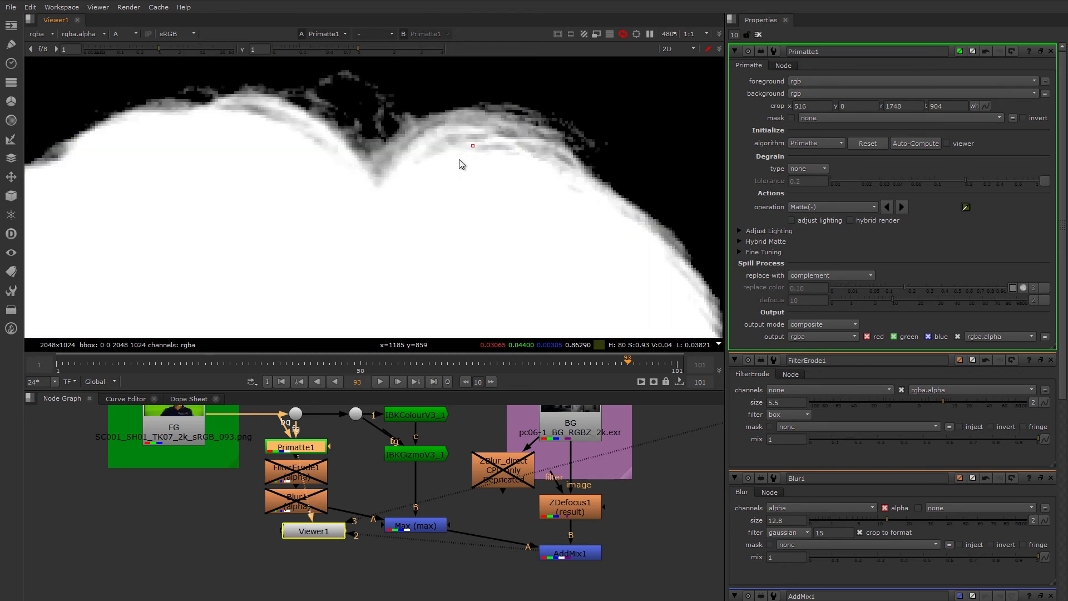
{"action": "middle_click_drag", "start_coordinate": [460, 162], "coordinate": [436, 172]}
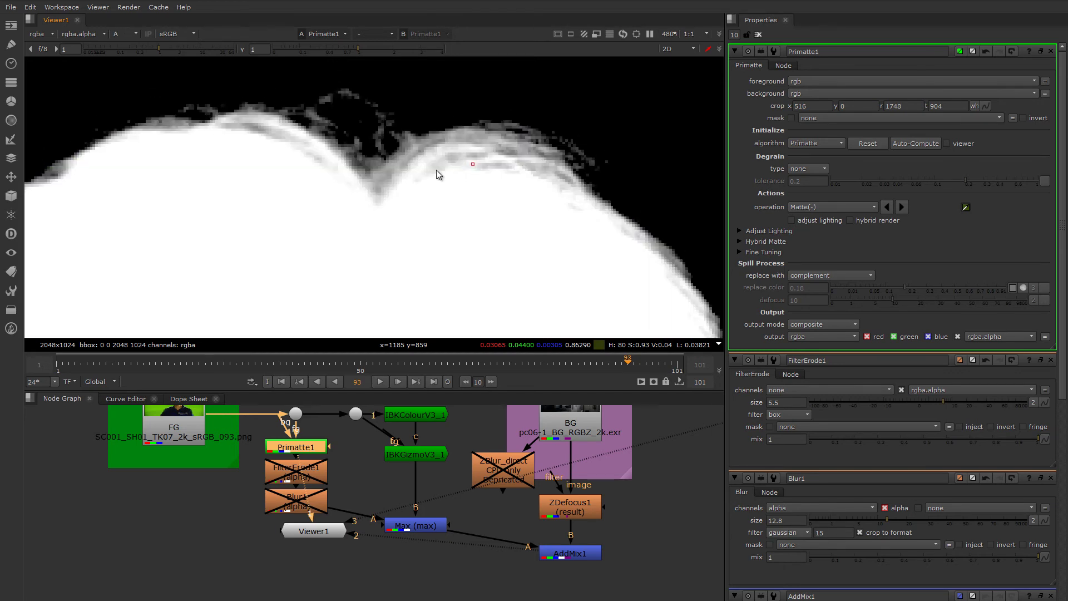
{"action": "key", "text": "a"}
{"action": "left_click", "coordinate": [422, 175], "text": "ctrl"}
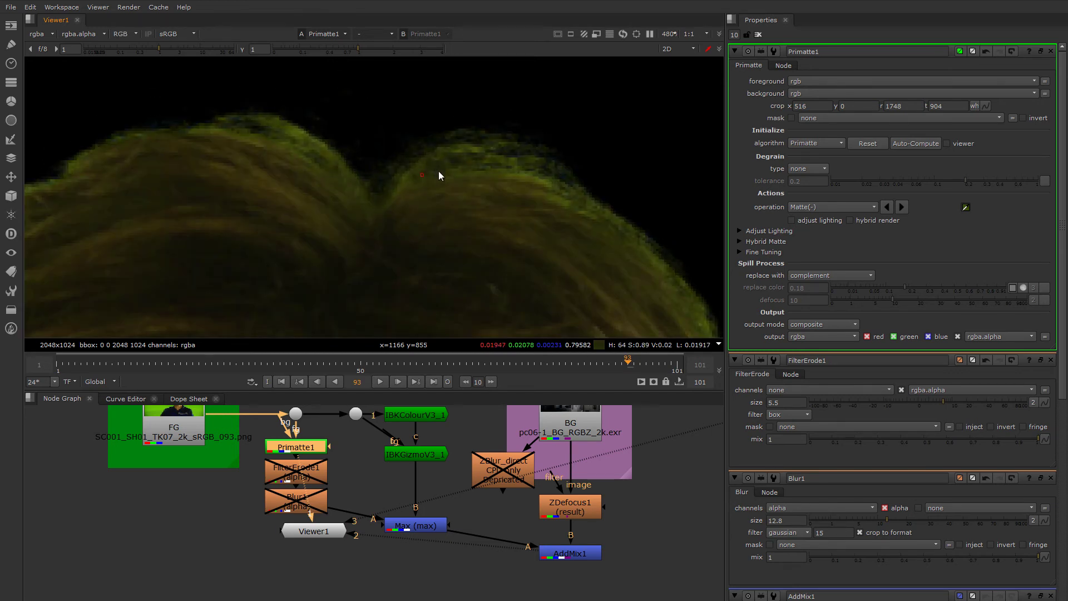
{"action": "left_click", "coordinate": [525, 175], "text": "ctrl"}
Examine the Primatte1 result around the forehead and hair, comparing the colour and alpha views.
{"action": "scroll", "coordinate": [529, 176], "scroll_direction": "down", "scroll_amount": 2}
{"action": "middle_click_drag", "start_coordinate": [448, 180], "coordinate": [492, 156]}
{"action": "middle_click_drag", "start_coordinate": [406, 278], "coordinate": [442, 141]}
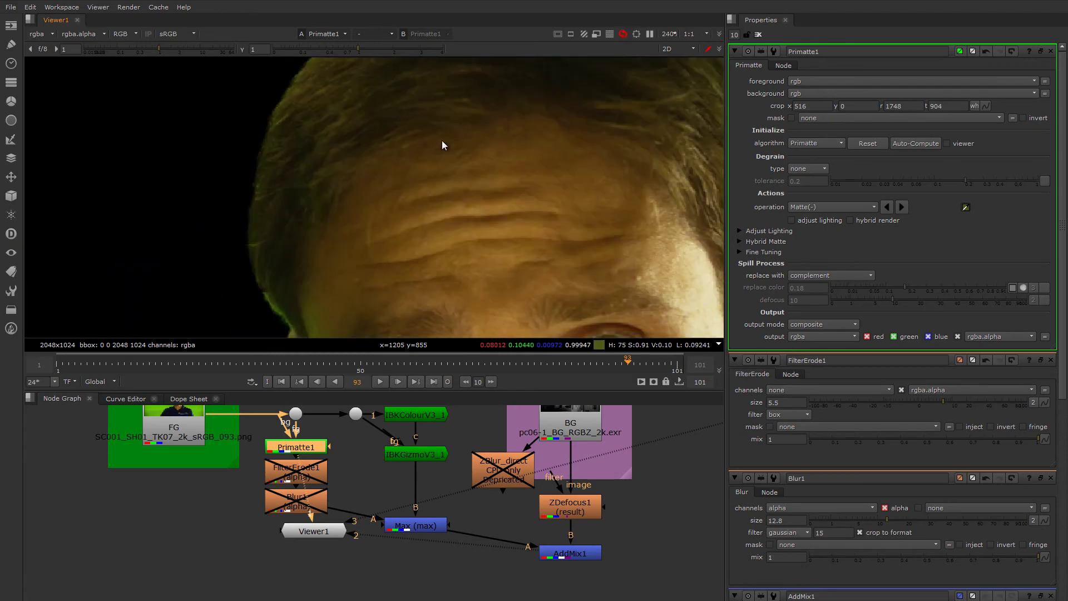
{"action": "middle_click_drag", "start_coordinate": [328, 328], "coordinate": [391, 258]}
{"action": "key", "text": "a"}
{"action": "middle_click_drag", "start_coordinate": [445, 91], "coordinate": [376, 274]}
{"action": "middle_click_drag", "start_coordinate": [501, 61], "coordinate": [467, 234]}
{"action": "scroll", "coordinate": [469, 176], "scroll_direction": "up", "scroll_amount": 1}
{"action": "scroll", "coordinate": [469, 176], "scroll_direction": "up", "scroll_amount": 3}
{"action": "key", "text": "a"}
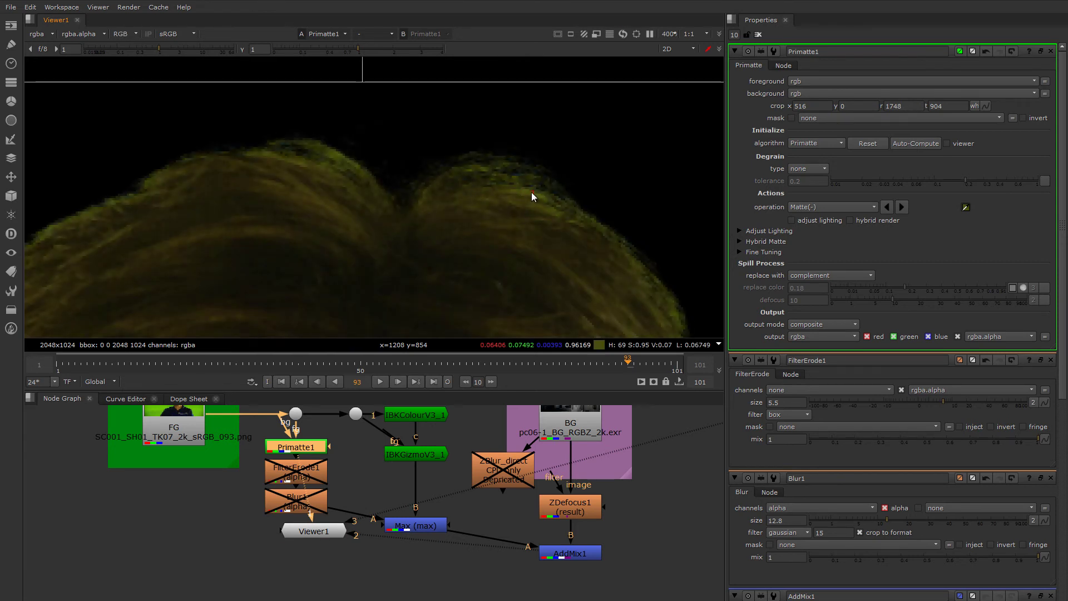
Inspect Primatte1's alpha for solidity across the head, along the side of the face, and around the hair parting.
{"action": "scroll", "coordinate": [511, 217], "scroll_direction": "down", "scroll_amount": 4}
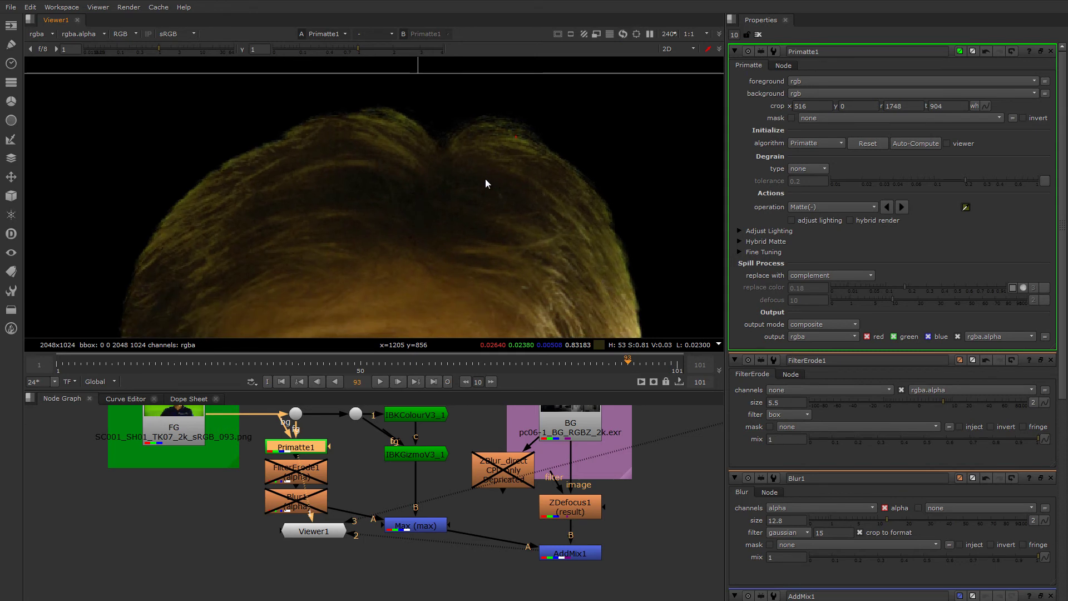
{"action": "key", "text": "a"}
{"action": "scroll", "coordinate": [482, 184], "scroll_direction": "down", "scroll_amount": 3}
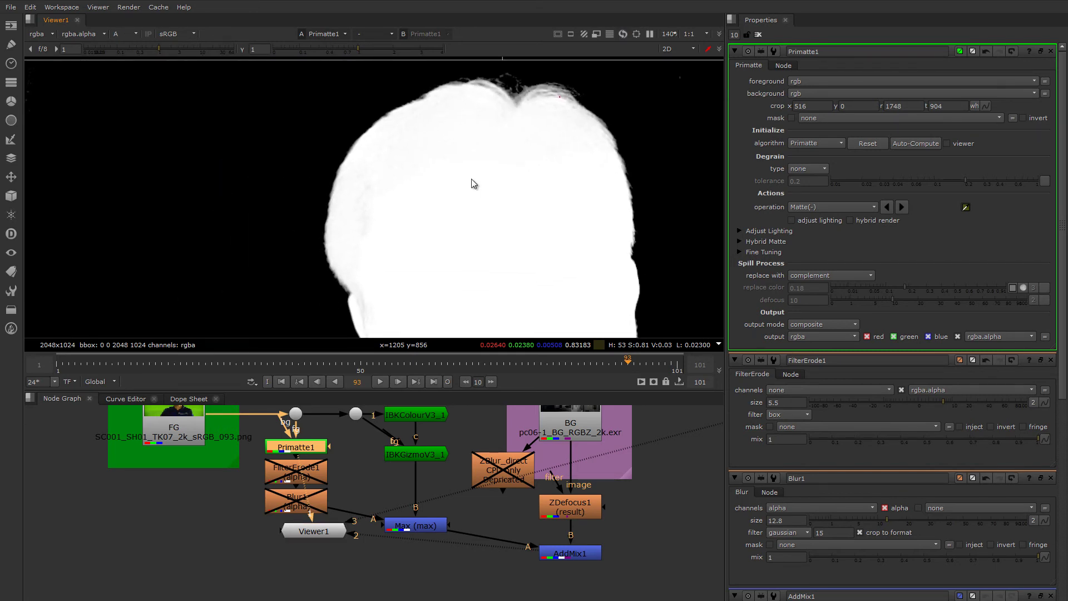
{"action": "scroll", "coordinate": [473, 184], "scroll_direction": "up", "scroll_amount": 3}
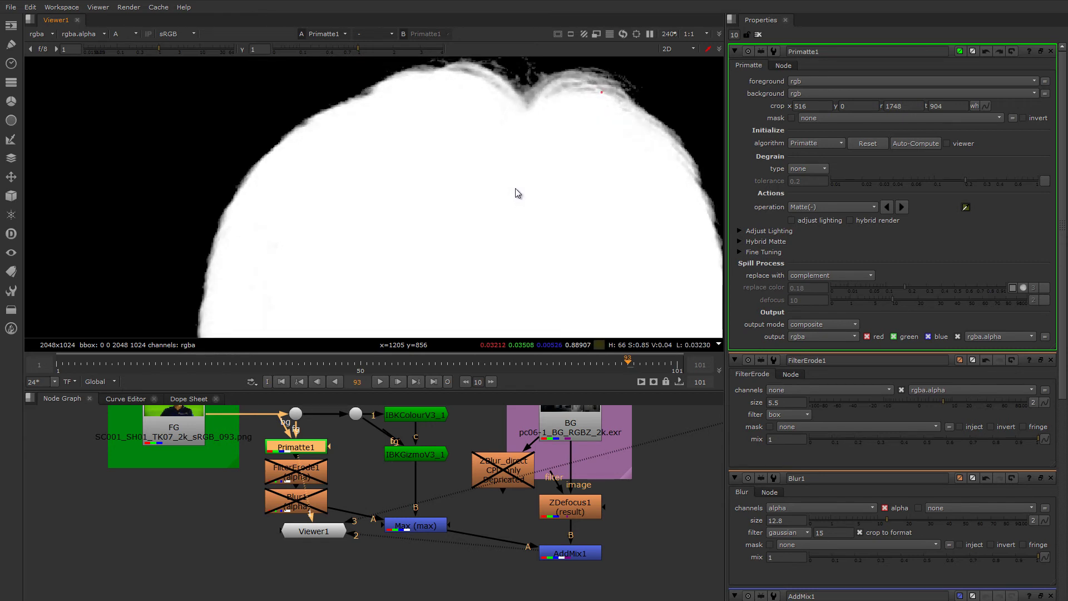
{"action": "scroll", "coordinate": [508, 203], "scroll_direction": "down", "scroll_amount": 3}
{"action": "scroll", "coordinate": [499, 202], "scroll_direction": "up", "scroll_amount": 2}
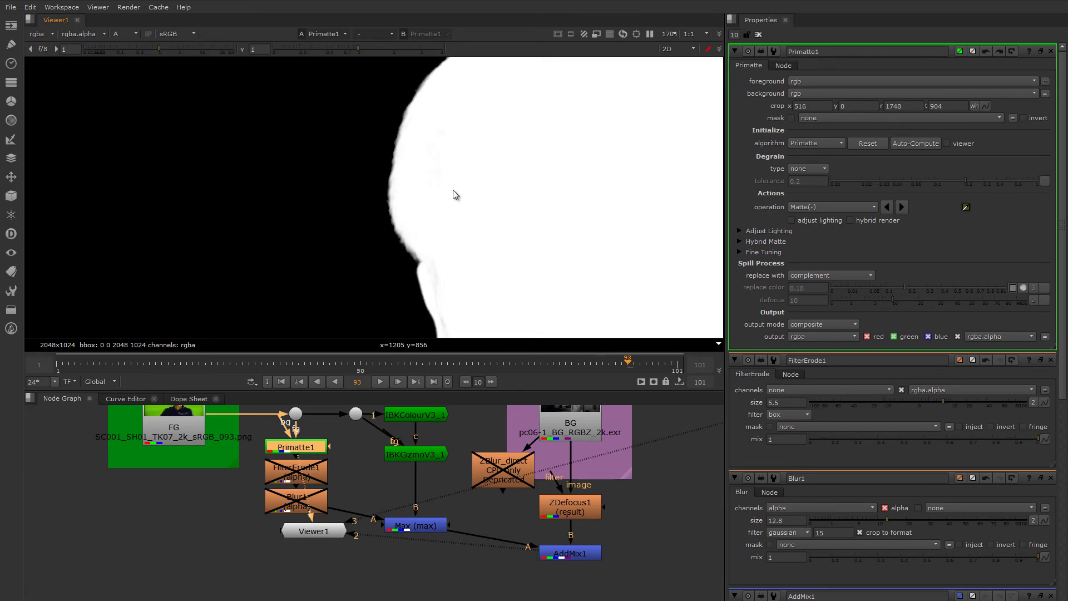
{"action": "scroll", "coordinate": [463, 222], "scroll_direction": "down", "scroll_amount": 1}
{"action": "middle_click_drag", "start_coordinate": [462, 222], "coordinate": [476, 174]}
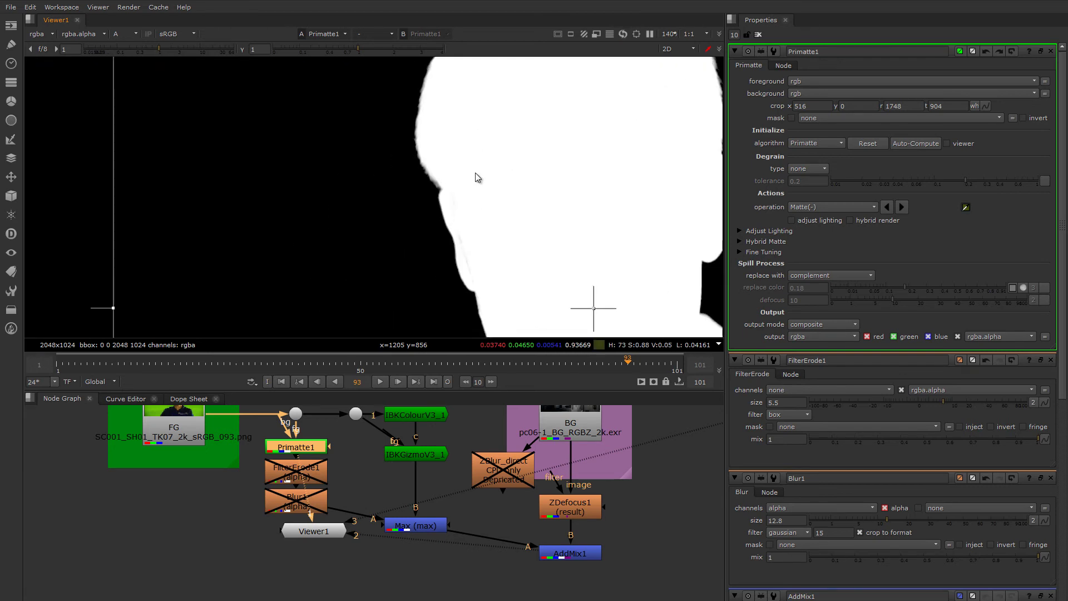
{"action": "middle_click_drag", "start_coordinate": [560, 74], "coordinate": [477, 225]}
{"action": "scroll", "coordinate": [541, 147], "scroll_direction": "up", "scroll_amount": 4}
{"action": "middle_click_drag", "start_coordinate": [540, 151], "coordinate": [500, 183]}
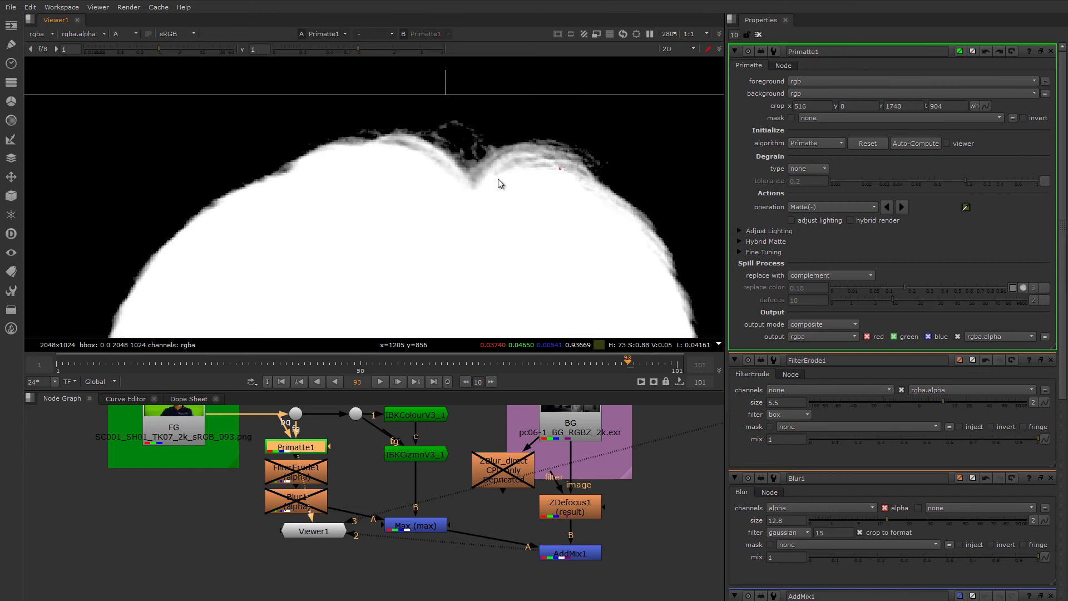
{"action": "key", "text": "a"}
{"action": "key", "text": "a"}
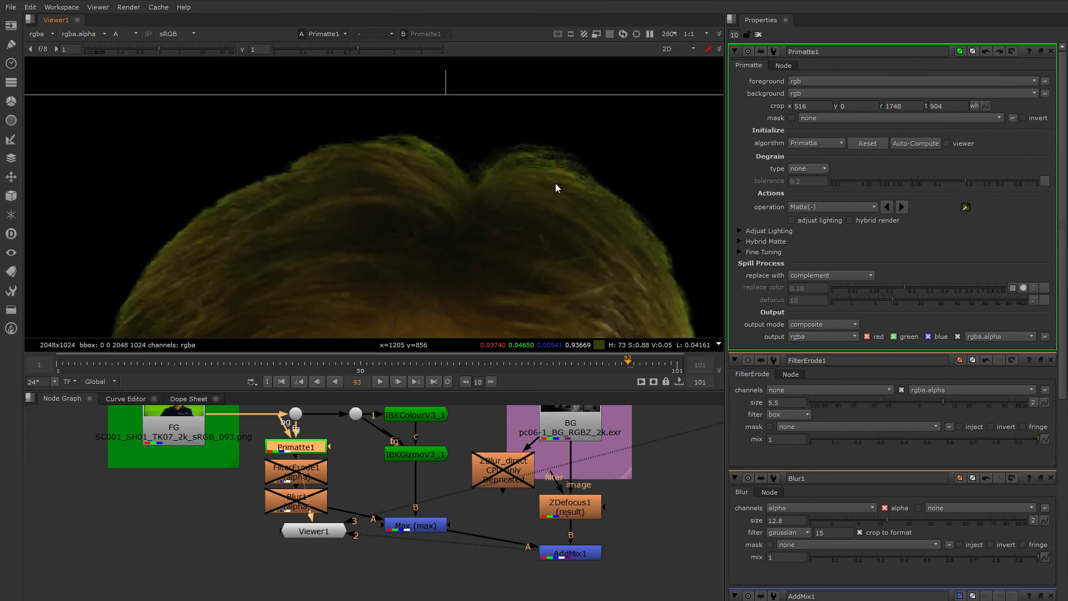
Set Primatte1's operation to Matte(+) and sample the faint grey marks just inside the face edge of the alpha.
{"action": "scroll", "coordinate": [465, 241], "scroll_direction": "down", "scroll_amount": 3}
{"action": "middle_click_drag", "start_coordinate": [424, 277], "coordinate": [528, 114]}
{"action": "middle_click_drag", "start_coordinate": [458, 222], "coordinate": [500, 179]}
{"action": "scroll", "coordinate": [449, 244], "scroll_direction": "up", "scroll_amount": 3}
{"action": "middle_click_drag", "start_coordinate": [451, 248], "coordinate": [445, 183]}
{"action": "left_click", "coordinate": [826, 207]}
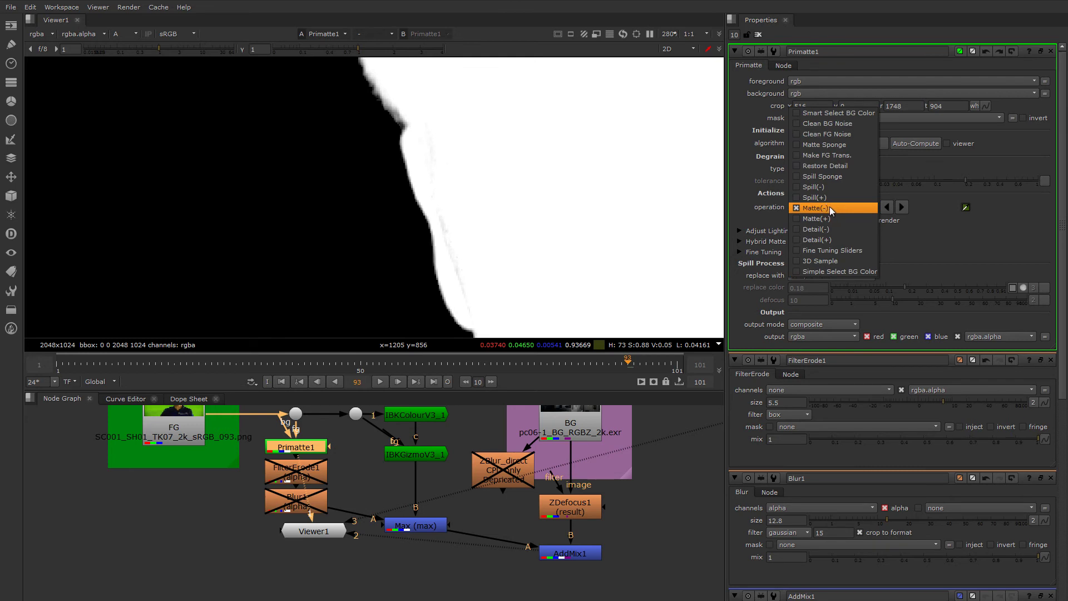
{"action": "left_click", "coordinate": [828, 220]}
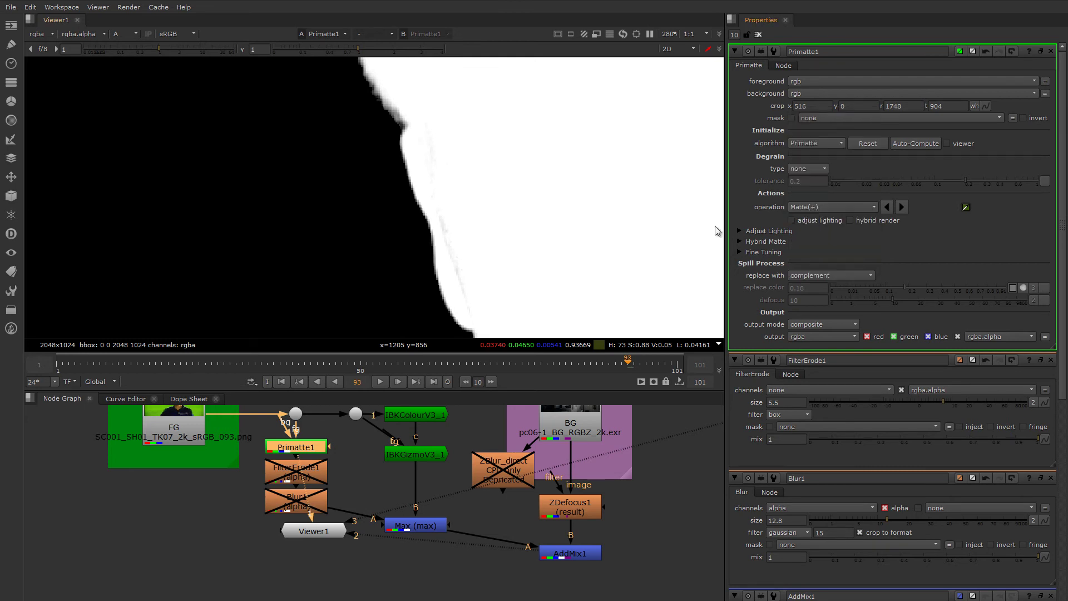
{"action": "scroll", "coordinate": [460, 258], "scroll_direction": "up", "scroll_amount": 2}
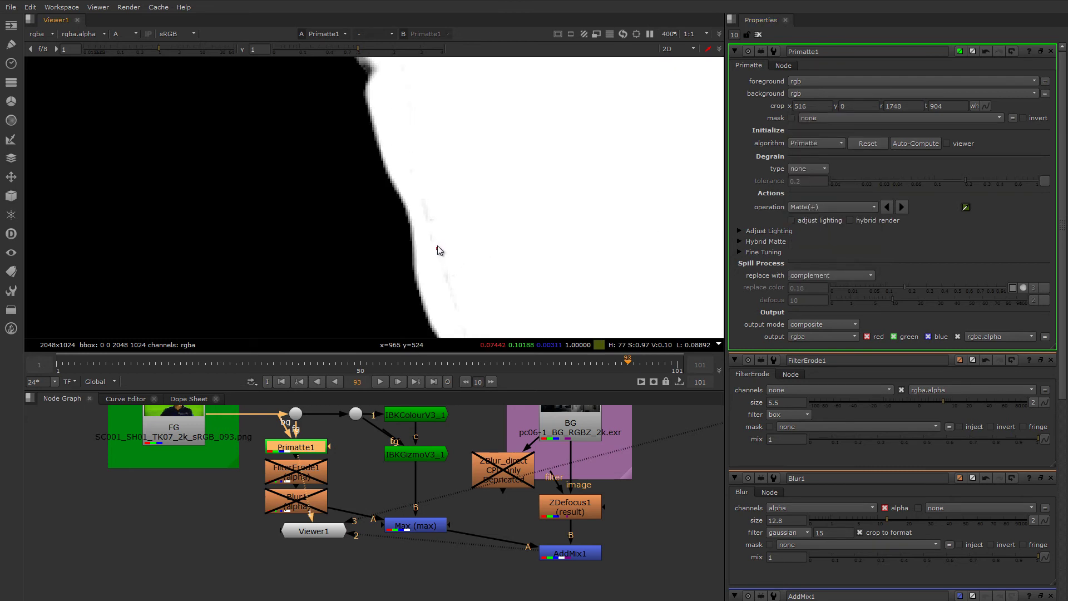
{"action": "left_click", "coordinate": [437, 255], "text": "ctrl"}
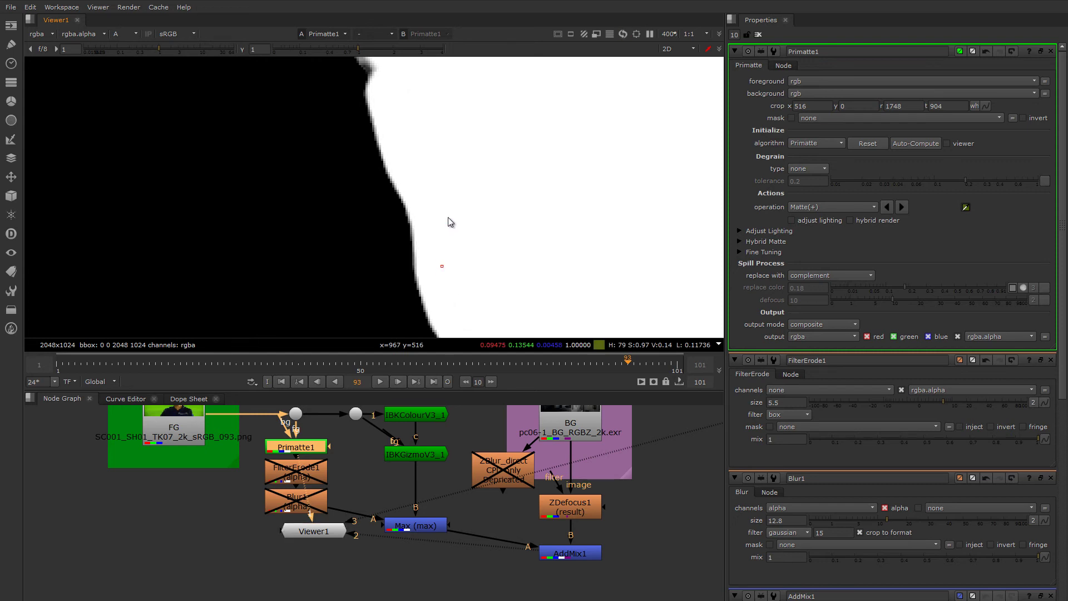
Set Primatte1's operation to Matte(-) and sample three green fringe spots in the hair on both sides of the parting.
{"action": "scroll", "coordinate": [449, 219], "scroll_direction": "down", "scroll_amount": 3}
{"action": "scroll", "coordinate": [497, 158], "scroll_direction": "up", "scroll_amount": 3}
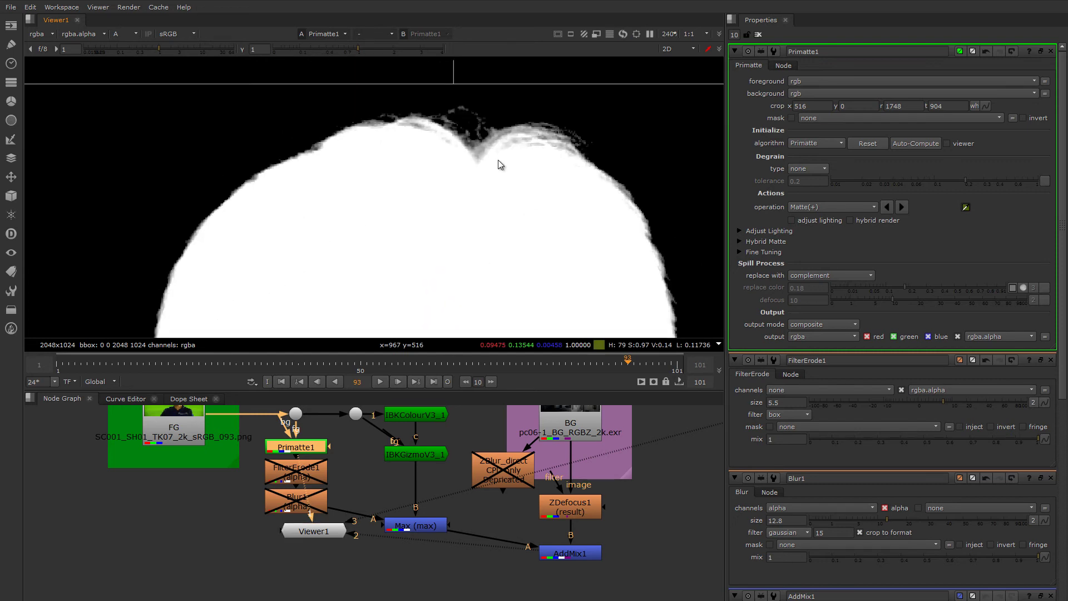
{"action": "key", "text": "a"}
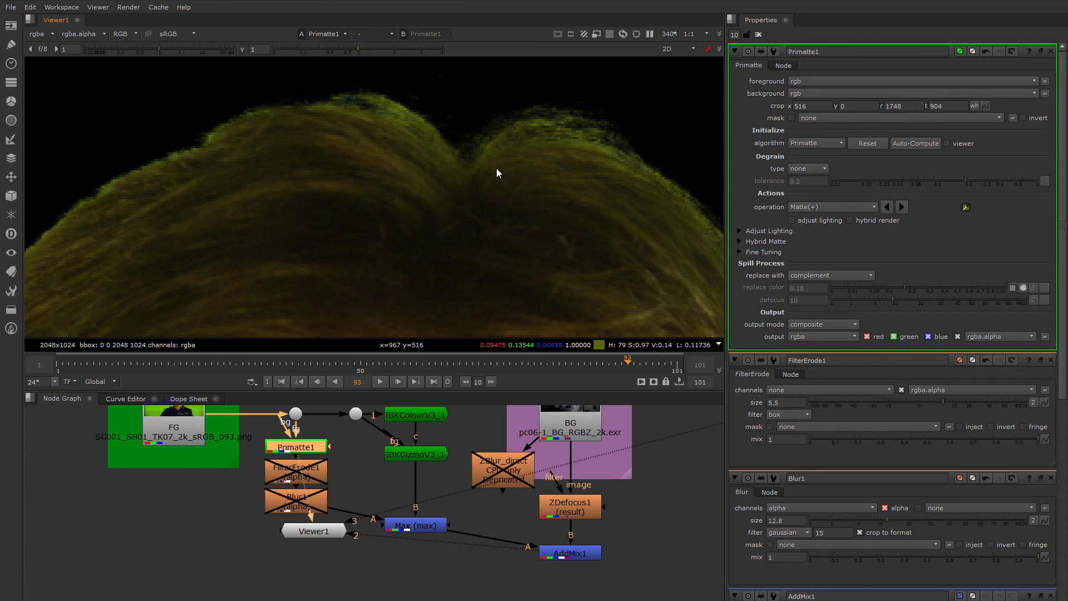
{"action": "scroll", "coordinate": [501, 138], "scroll_direction": "down", "scroll_amount": 5}
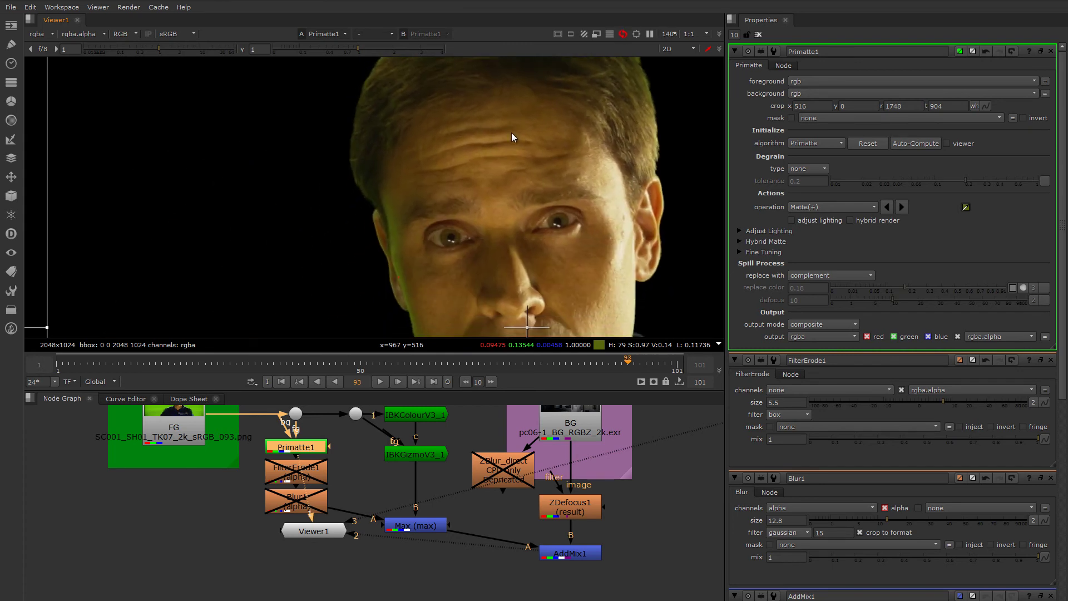
{"action": "scroll", "coordinate": [508, 138], "scroll_direction": "up", "scroll_amount": 4}
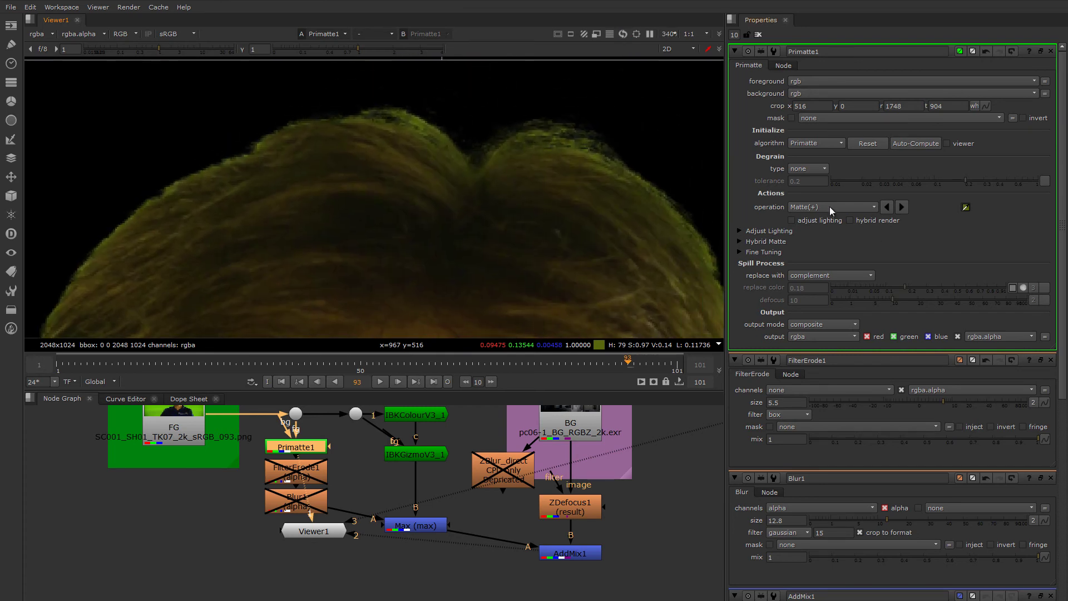
{"action": "left_click", "coordinate": [827, 205]}
{"action": "left_click", "coordinate": [827, 199]}
{"action": "scroll", "coordinate": [529, 147], "scroll_direction": "up", "scroll_amount": 2}
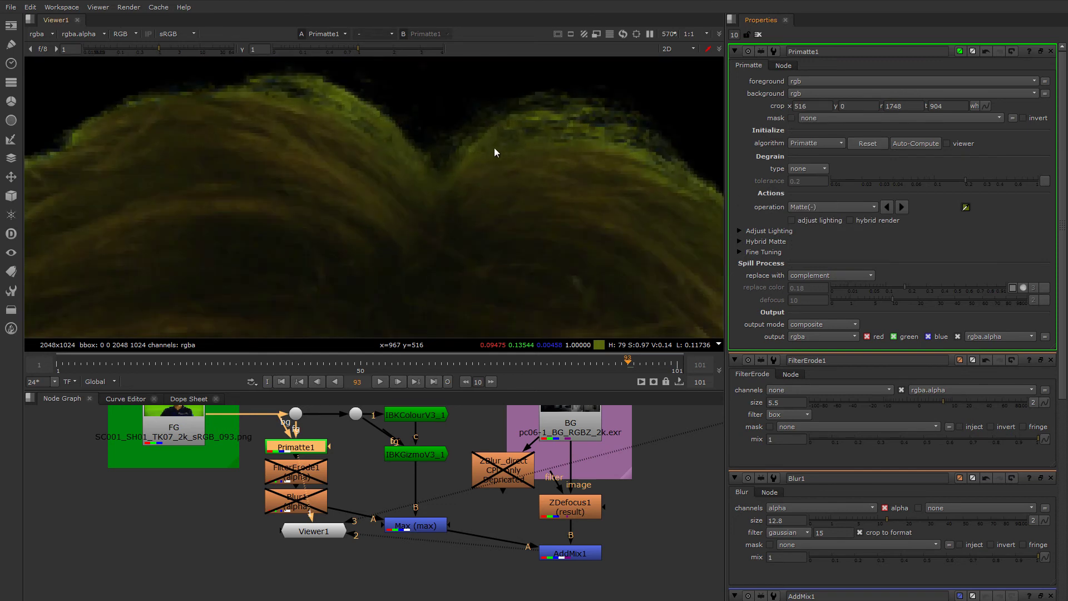
{"action": "middle_click_drag", "start_coordinate": [616, 144], "coordinate": [555, 144]}
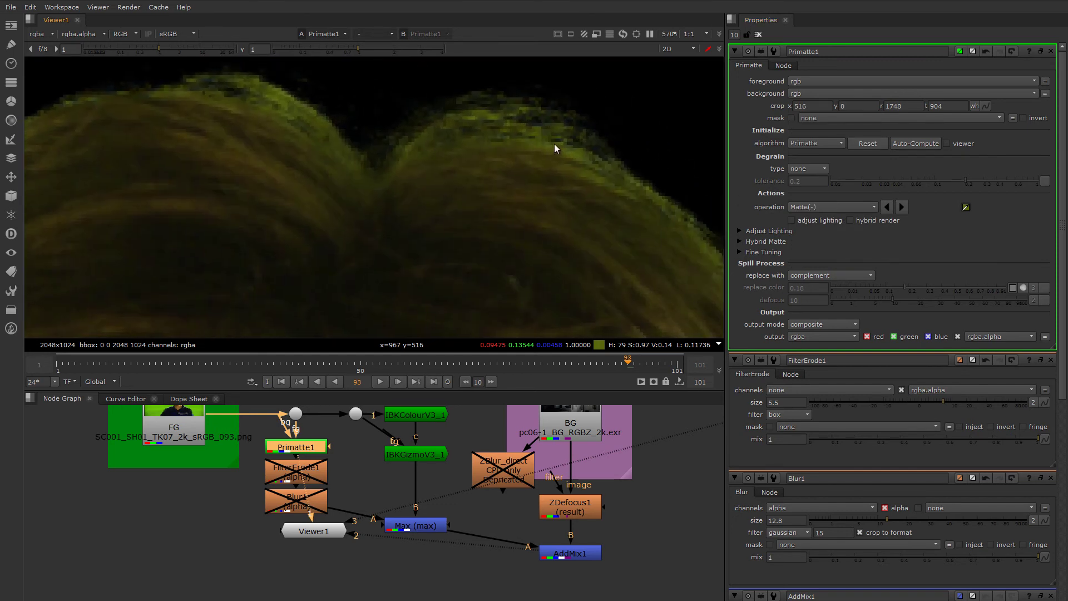
{"action": "left_click", "coordinate": [552, 144], "text": "ctrl"}
{"action": "left_click", "coordinate": [537, 136], "text": "ctrl"}
{"action": "middle_click_drag", "start_coordinate": [473, 151], "coordinate": [567, 164]}
{"action": "left_click", "coordinate": [369, 116], "text": "ctrl"}
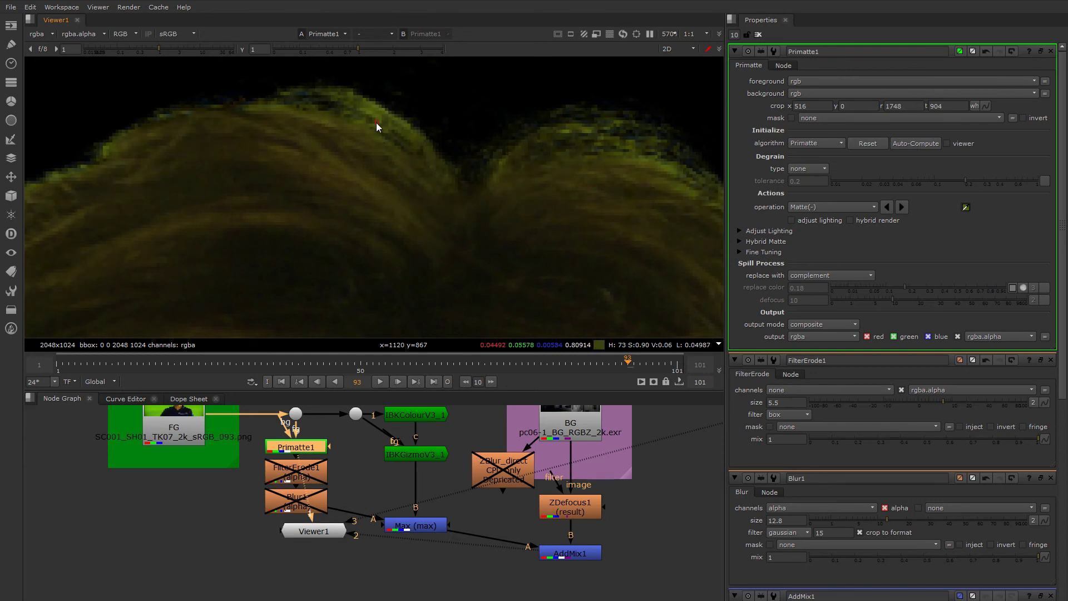
Check Primatte1's hair edge in colour and inspect the alpha from the top of the head down past the ears.
{"action": "scroll", "coordinate": [376, 122], "scroll_direction": "down", "scroll_amount": 4}
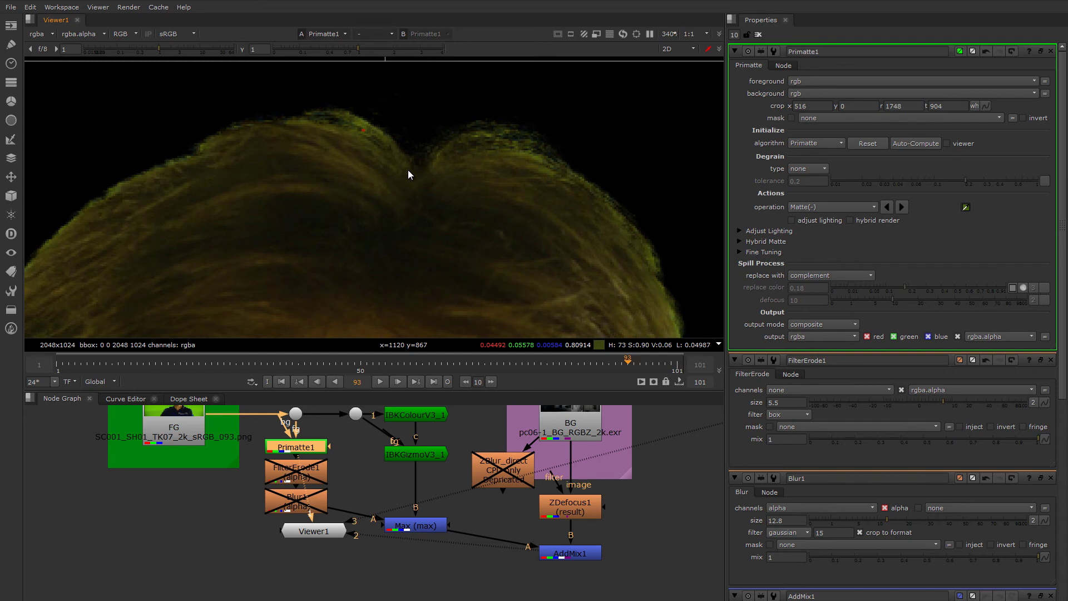
{"action": "scroll", "coordinate": [408, 174], "scroll_direction": "down", "scroll_amount": 4}
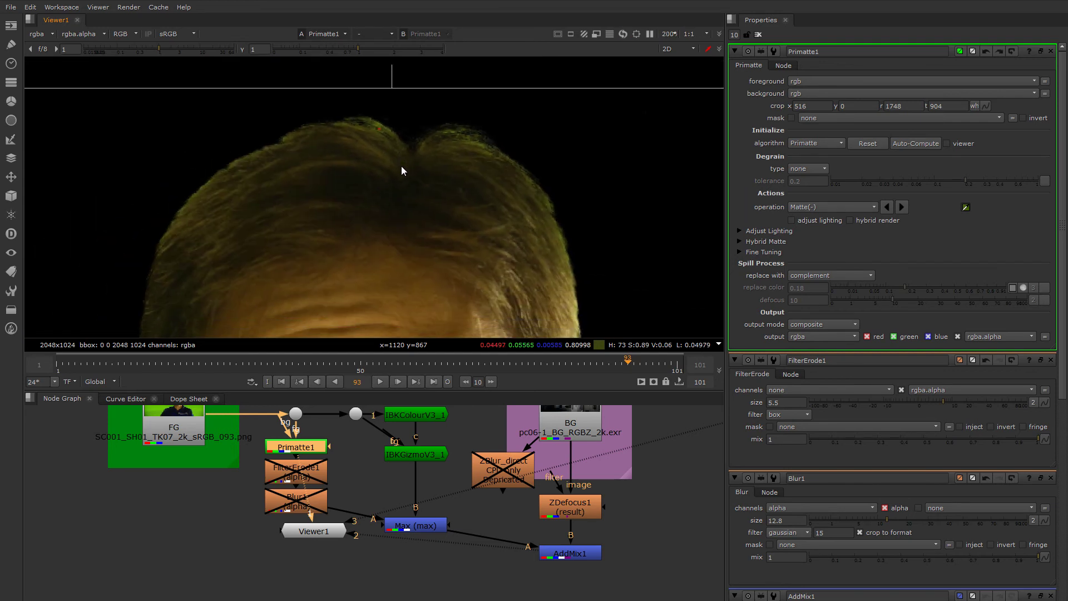
{"action": "key", "text": "a"}
{"action": "middle_click_drag", "start_coordinate": [406, 215], "coordinate": [418, 203]}
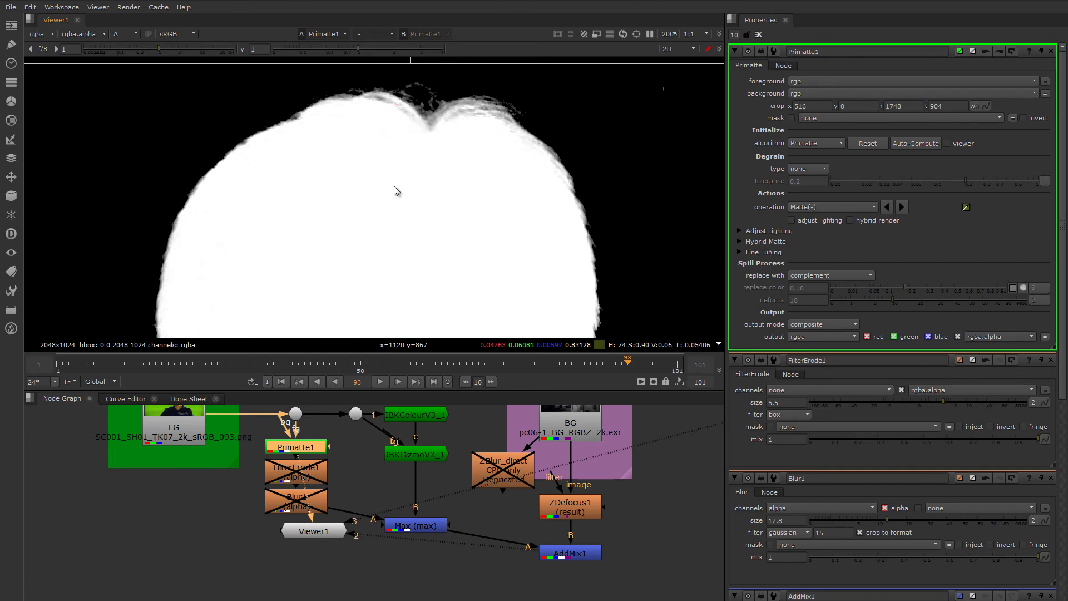
{"action": "scroll", "coordinate": [408, 197], "scroll_direction": "down", "scroll_amount": 2}
{"action": "middle_click_drag", "start_coordinate": [409, 197], "coordinate": [456, 66]}
{"action": "middle_click_drag", "start_coordinate": [405, 241], "coordinate": [438, 165]}
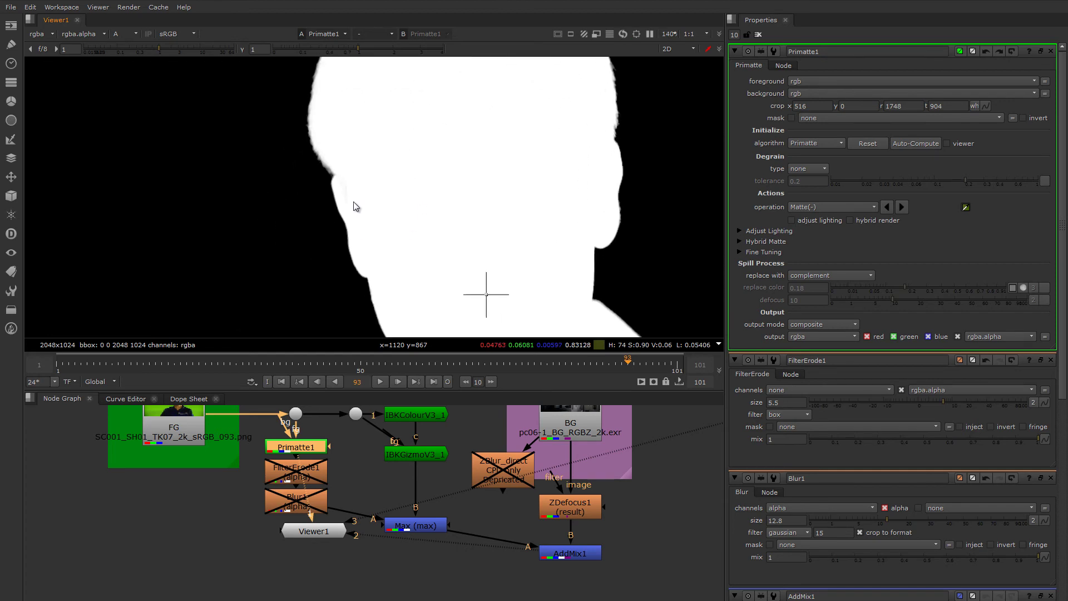
Set Primatte1's operation to Matte(+) and sample the faint grey marks inside the ear edge just below the hair.
{"action": "scroll", "coordinate": [348, 192], "scroll_direction": "up", "scroll_amount": 2}
{"action": "scroll", "coordinate": [341, 184], "scroll_direction": "down", "scroll_amount": 2}
{"action": "scroll", "coordinate": [342, 187], "scroll_direction": "up", "scroll_amount": 2}
{"action": "scroll", "coordinate": [342, 186], "scroll_direction": "up", "scroll_amount": 1}
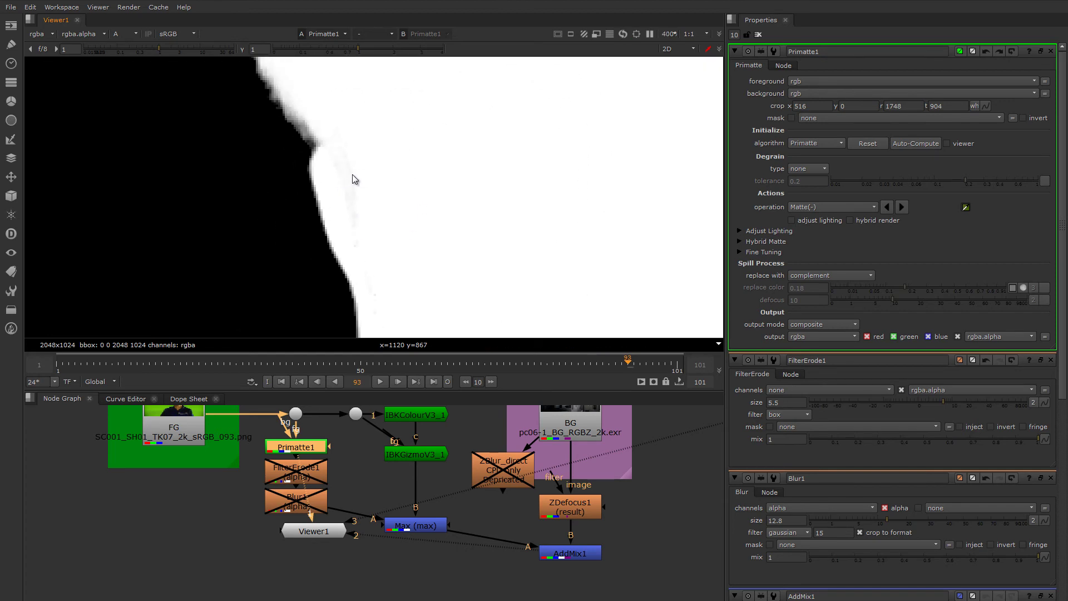
{"action": "left_click", "coordinate": [902, 207]}
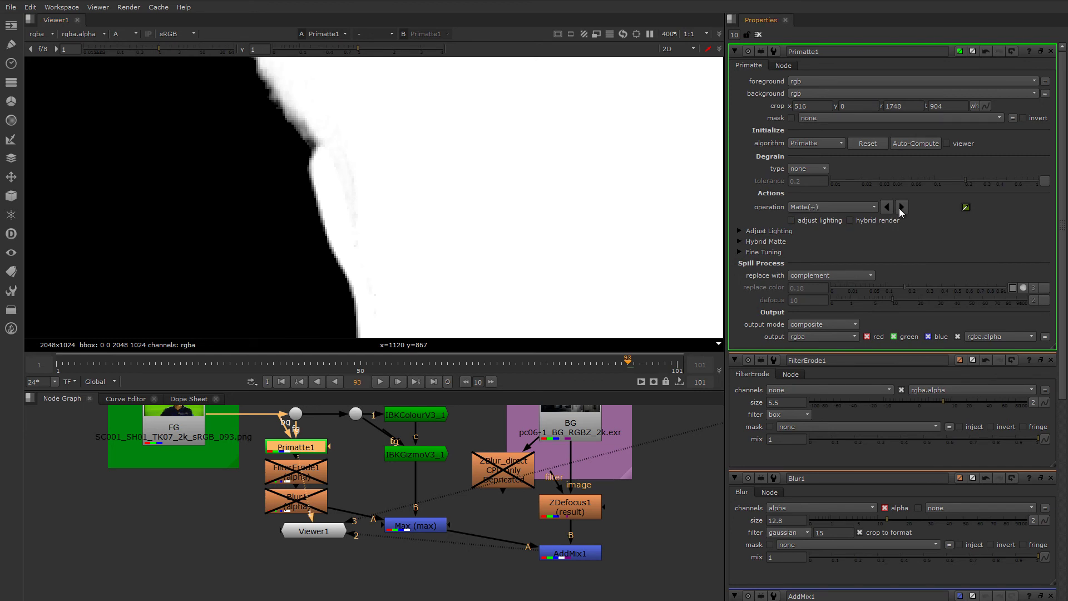
{"action": "left_click", "coordinate": [344, 189], "text": "ctrl"}
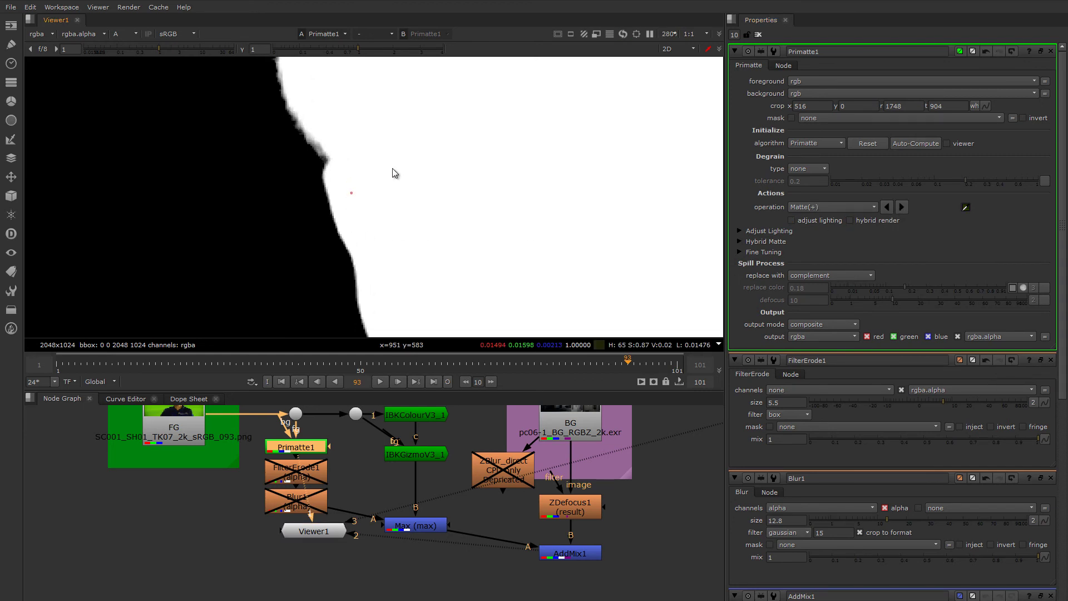
Inspect Primatte1's alpha up the side of the head and over the hair, and review the colour result down to the jacket.
{"action": "middle_click_drag", "start_coordinate": [393, 168], "coordinate": [376, 270]}
{"action": "middle_click_drag", "start_coordinate": [428, 190], "coordinate": [307, 329]}
{"action": "scroll", "coordinate": [422, 167], "scroll_direction": "down", "scroll_amount": 1}
{"action": "middle_click_drag", "start_coordinate": [501, 139], "coordinate": [372, 269]}
{"action": "middle_click_drag", "start_coordinate": [462, 141], "coordinate": [437, 111]}
{"action": "scroll", "coordinate": [425, 170], "scroll_direction": "up", "scroll_amount": 1}
{"action": "key", "text": "a"}
{"action": "scroll", "coordinate": [426, 171], "scroll_direction": "down", "scroll_amount": 3}
{"action": "middle_click_drag", "start_coordinate": [434, 303], "coordinate": [432, 143]}
{"action": "scroll", "coordinate": [432, 146], "scroll_direction": "down", "scroll_amount": 3}
{"action": "middle_click_drag", "start_coordinate": [418, 271], "coordinate": [422, 122]}
{"action": "scroll", "coordinate": [415, 175], "scroll_direction": "down", "scroll_amount": 2}
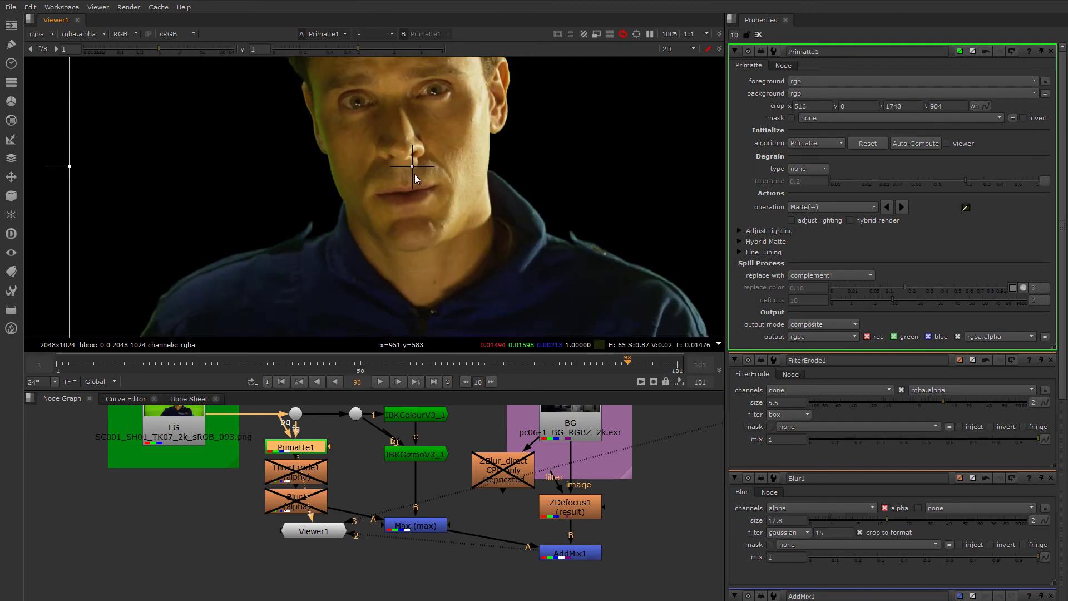
Compare Primatte1's colour and alpha along the shoulder edge, and review the face and hair in colour.
{"action": "middle_click_drag", "start_coordinate": [426, 203], "coordinate": [449, 140]}
{"action": "middle_click_drag", "start_coordinate": [391, 226], "coordinate": [392, 220]}
{"action": "scroll", "coordinate": [210, 246], "scroll_direction": "up", "scroll_amount": 4}
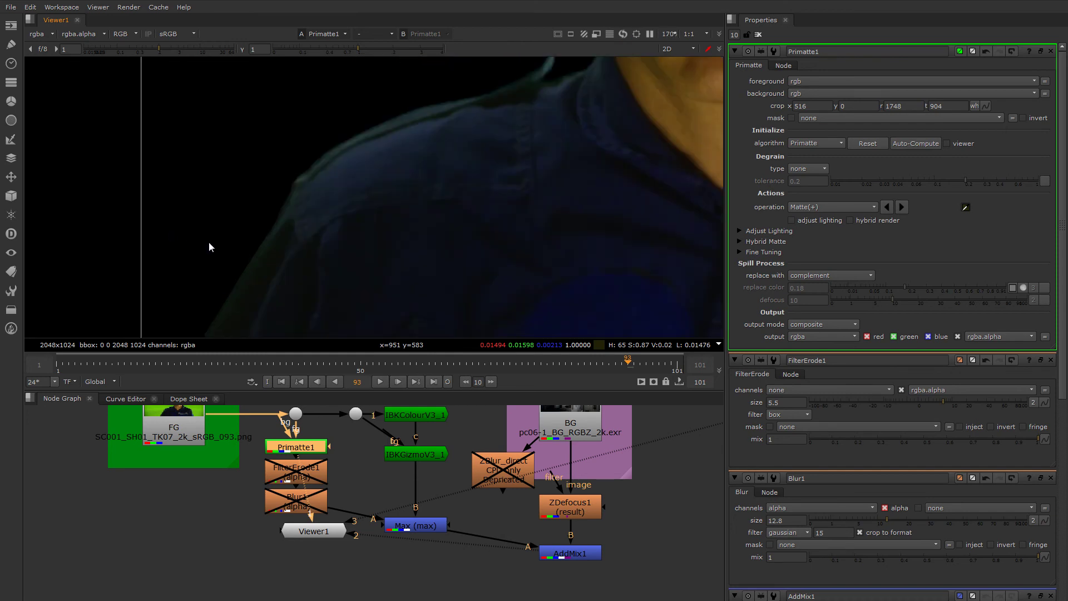
{"action": "key", "text": "a"}
{"action": "scroll", "coordinate": [260, 236], "scroll_direction": "up", "scroll_amount": 3}
{"action": "scroll", "coordinate": [260, 236], "scroll_direction": "down", "scroll_amount": 5}
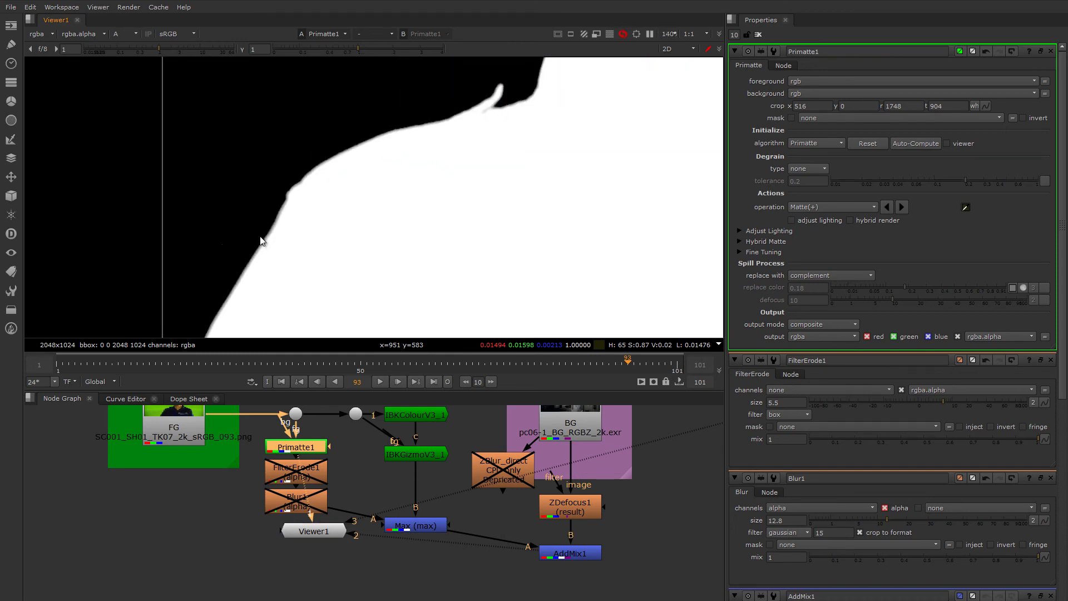
{"action": "key", "text": "a"}
{"action": "scroll", "coordinate": [462, 182], "scroll_direction": "down", "scroll_amount": 3}
{"action": "middle_click_drag", "start_coordinate": [450, 202], "coordinate": [435, 241]}
{"action": "scroll", "coordinate": [416, 189], "scroll_direction": "up", "scroll_amount": 3}
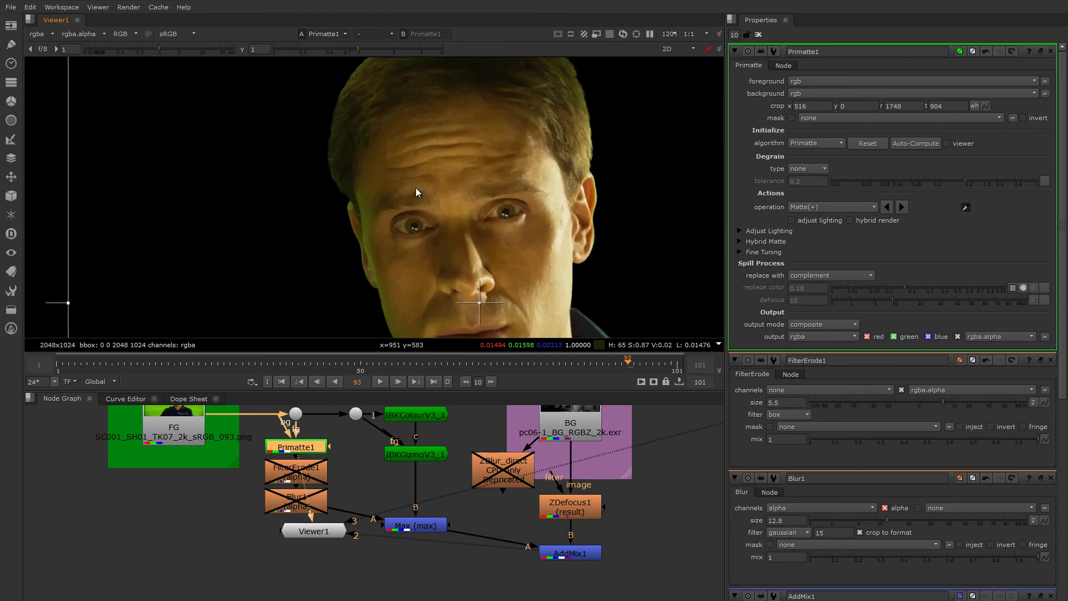
{"action": "middle_click_drag", "start_coordinate": [486, 176], "coordinate": [422, 193]}
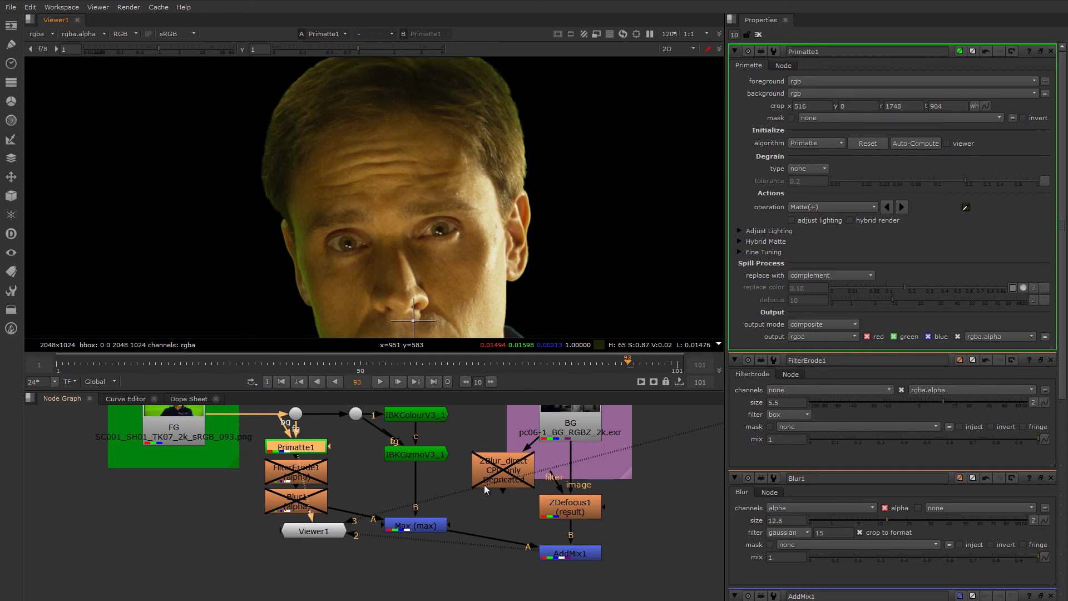
Turn off Primatte1's colour sampling, close all node property panels, and select the Max node.
{"action": "left_click", "coordinate": [422, 528]}
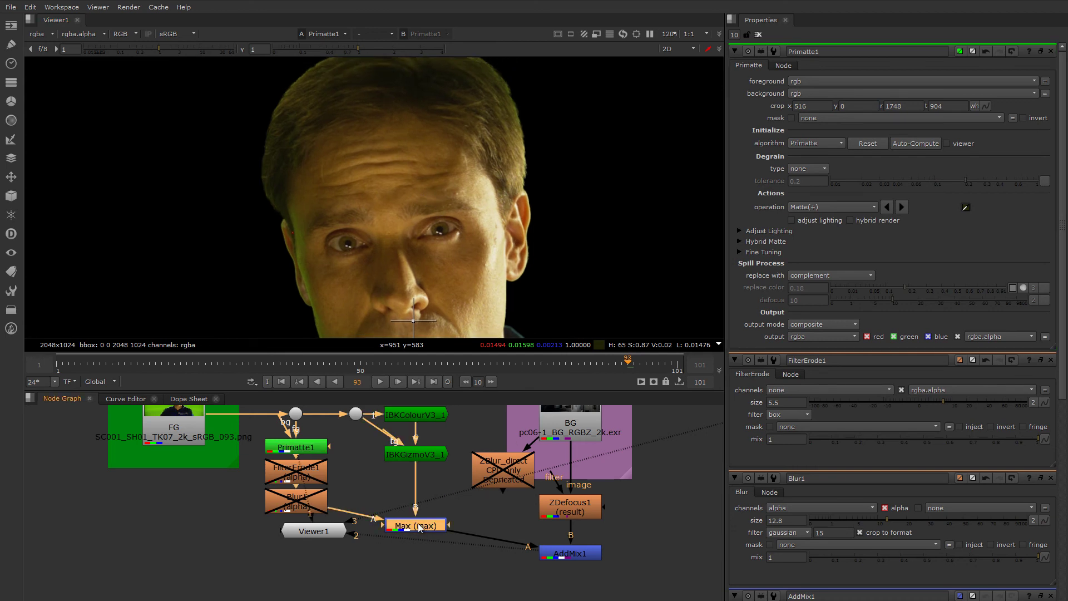
{"action": "left_click", "coordinate": [965, 208]}
{"action": "left_click", "coordinate": [759, 35]}
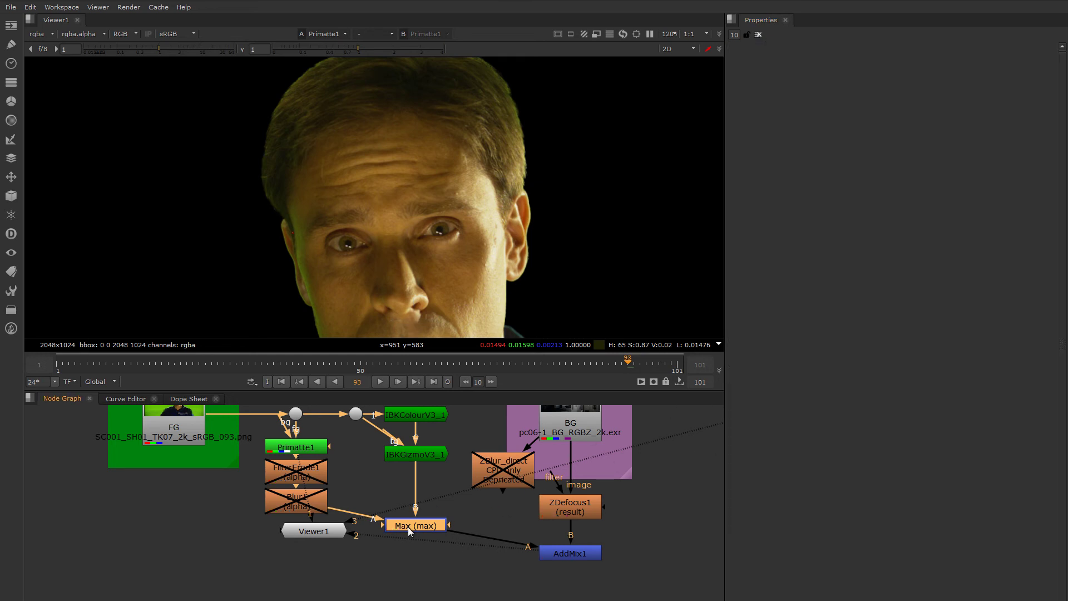
View the Max alpha around the hair, assigning IBKGizmoV3_1 to viewer input 1 and Max to viewer input 2.
{"action": "key", "text": "1"}
{"action": "scroll", "coordinate": [415, 184], "scroll_direction": "up", "scroll_amount": 5}
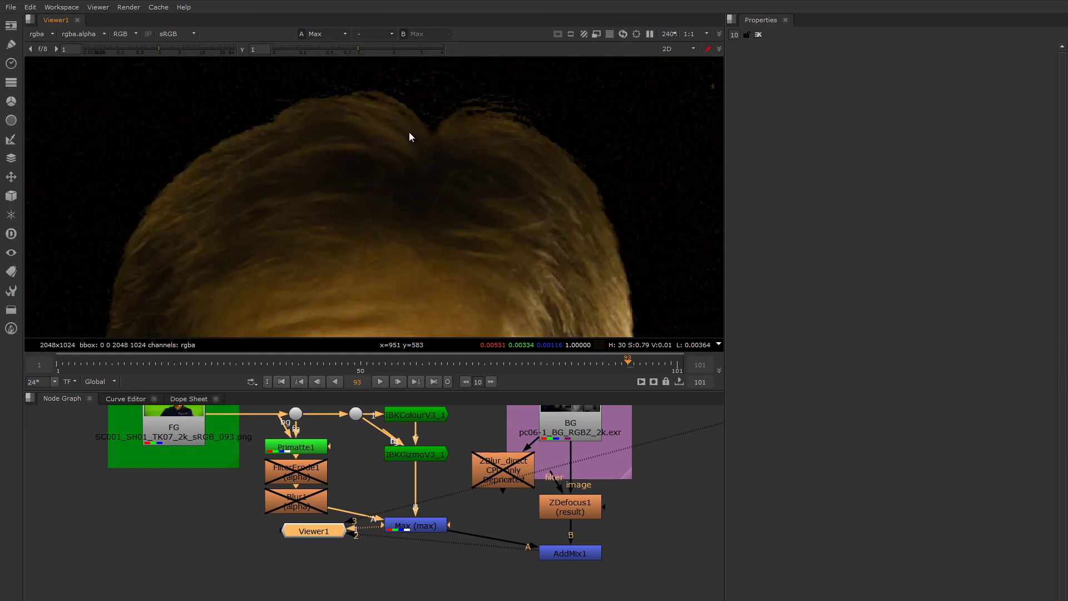
{"action": "key", "text": "a"}
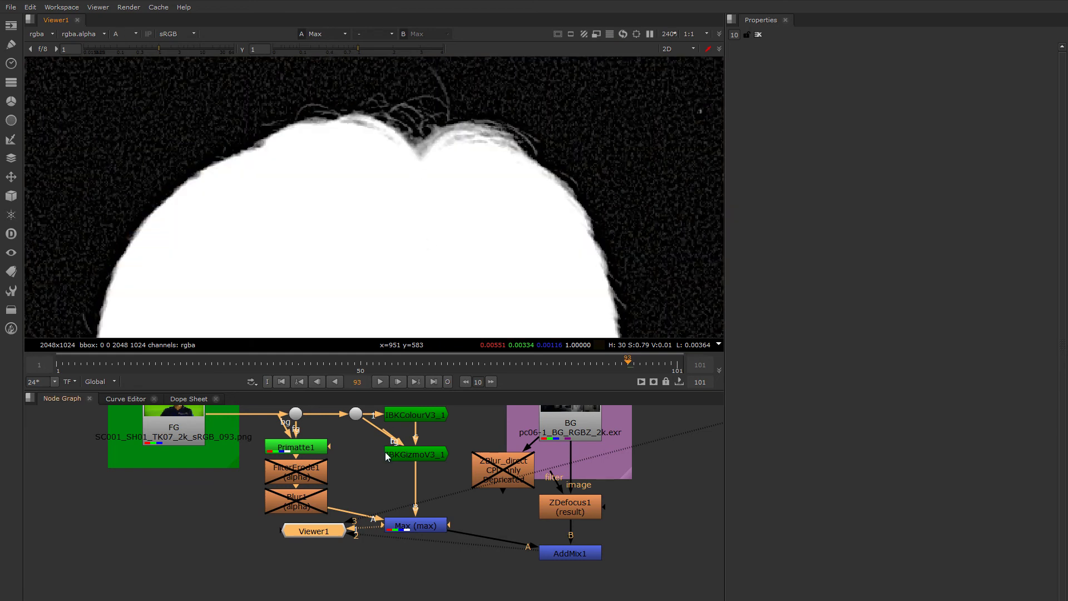
{"action": "left_click", "coordinate": [417, 455]}
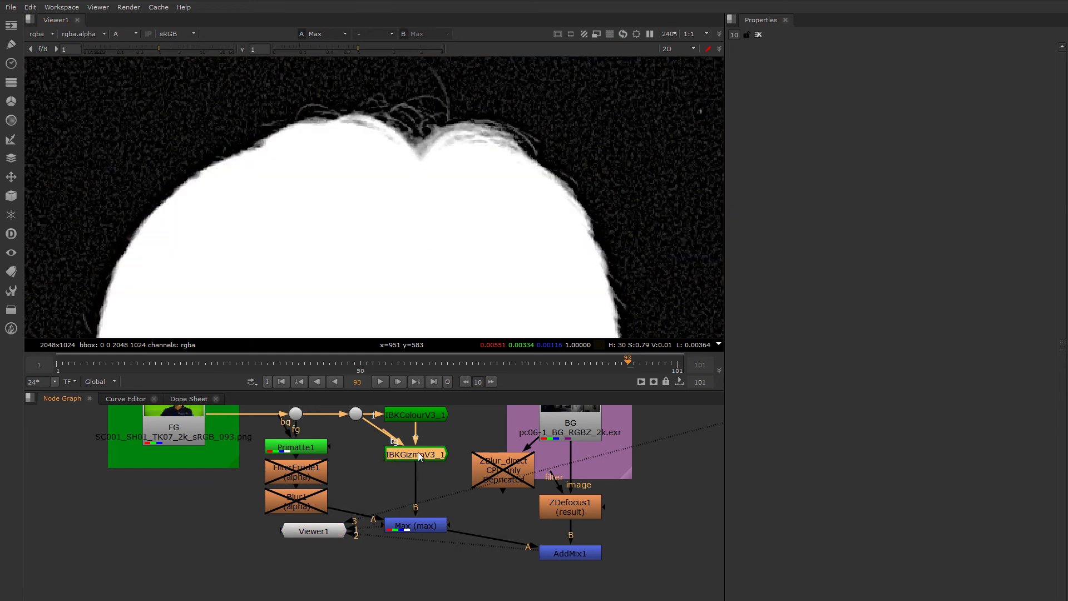
{"action": "key", "text": "1"}
{"action": "left_click", "coordinate": [426, 526]}
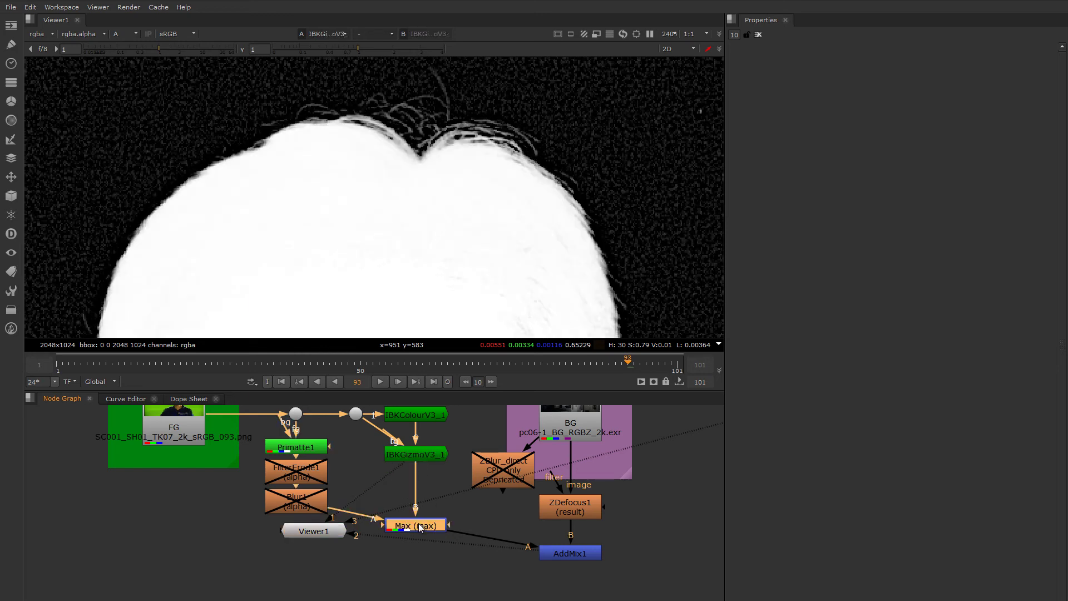
{"action": "key", "text": "2"}
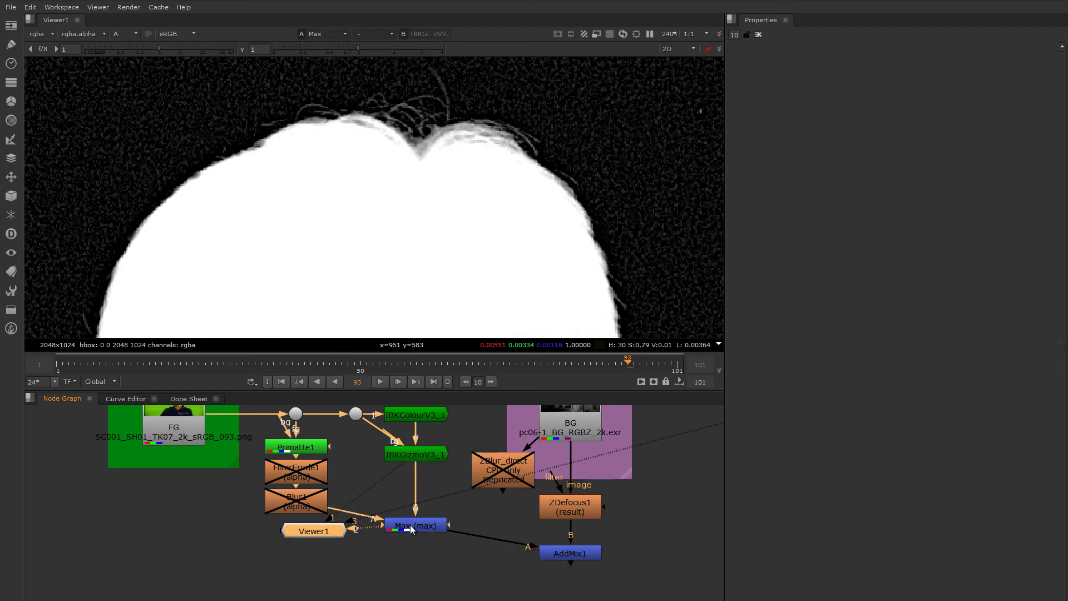
Compare the alphas of IBKGizmoV3_1 and Max around the hair parting and flyaway strands.
{"action": "key", "text": "1"}
{"action": "key", "text": "2"}
{"action": "scroll", "coordinate": [452, 147], "scroll_direction": "up", "scroll_amount": 3}
{"action": "key", "text": "1"}
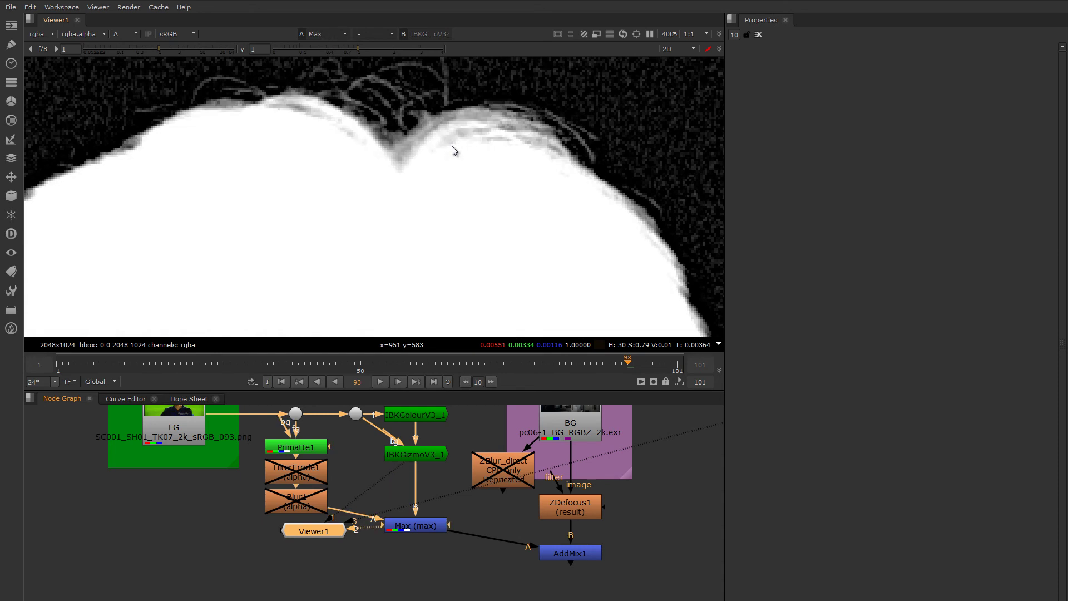
{"action": "scroll", "coordinate": [452, 145], "scroll_direction": "down", "scroll_amount": 3}
{"action": "scroll", "coordinate": [462, 145], "scroll_direction": "up", "scroll_amount": 3}
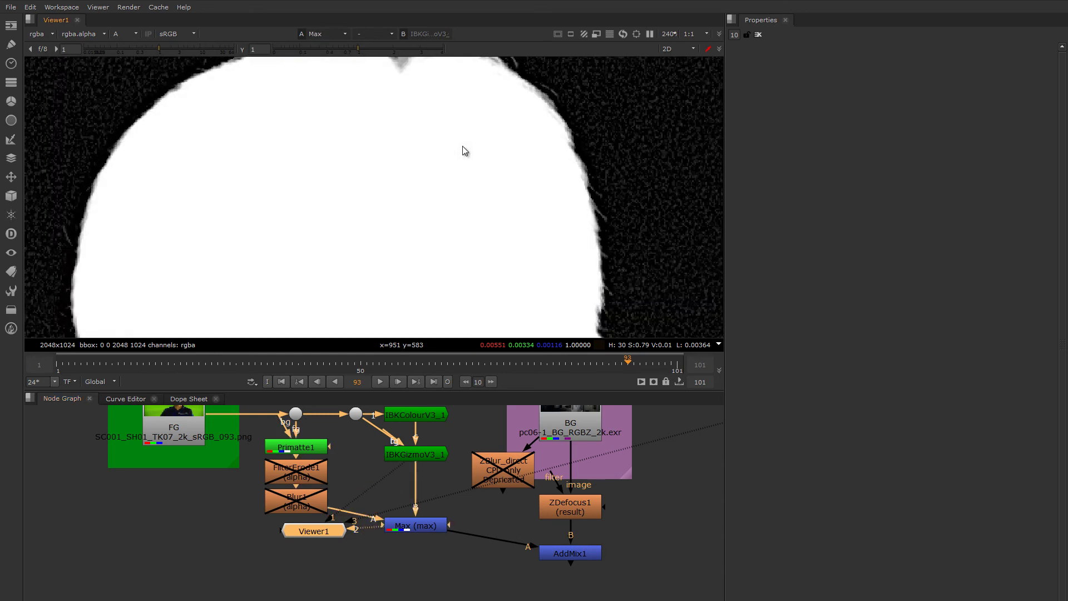
{"action": "scroll", "coordinate": [462, 148], "scroll_direction": "down", "scroll_amount": 3}
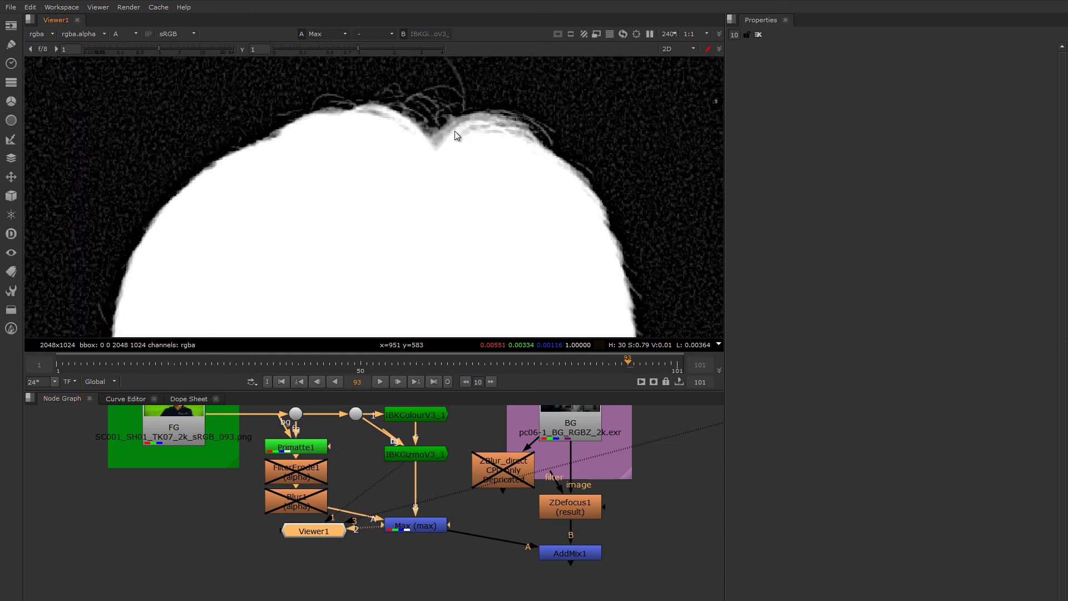
{"action": "key", "text": "2"}
{"action": "scroll", "coordinate": [451, 125], "scroll_direction": "down", "scroll_amount": 2}
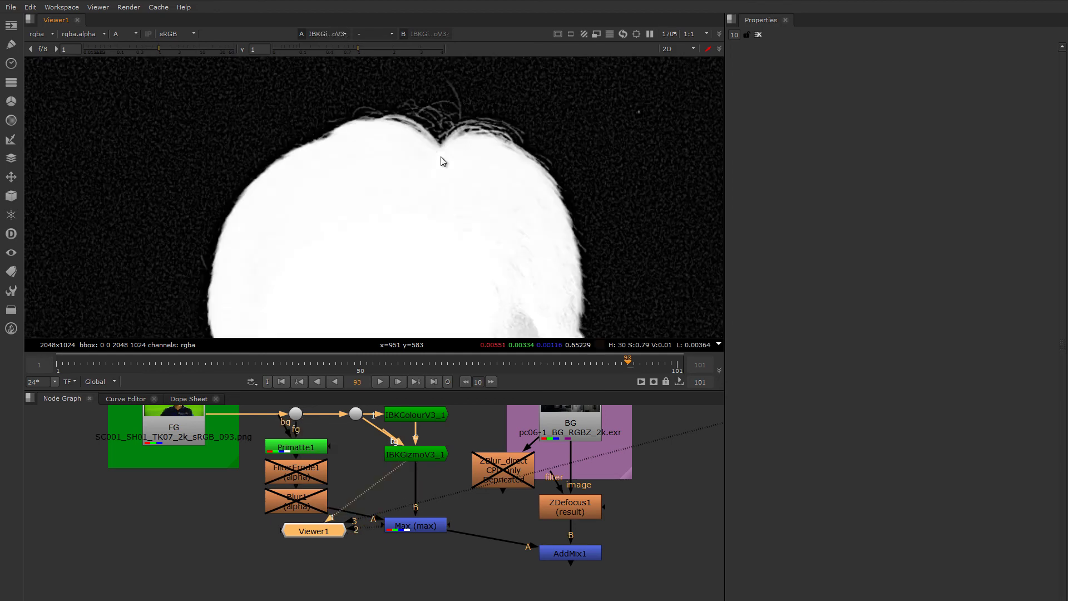
Compare the IBKGizmoV3_1 and Max alphas across the interior of the head, the sides of the face, and the hairline.
{"action": "middle_click_drag", "start_coordinate": [442, 163], "coordinate": [439, 223]}
{"action": "key", "text": "1"}
{"action": "key", "text": "2"}
{"action": "key", "text": "1"}
{"action": "key", "text": "2"}
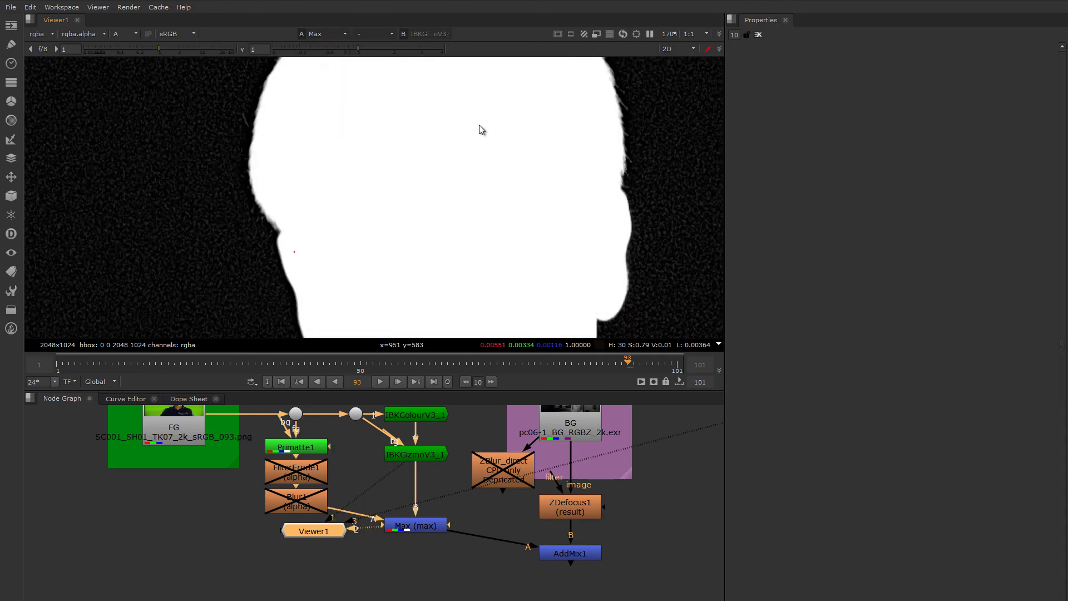
{"action": "key", "text": "1"}
{"action": "middle_click_drag", "start_coordinate": [486, 95], "coordinate": [489, 167]}
{"action": "key", "text": "2"}
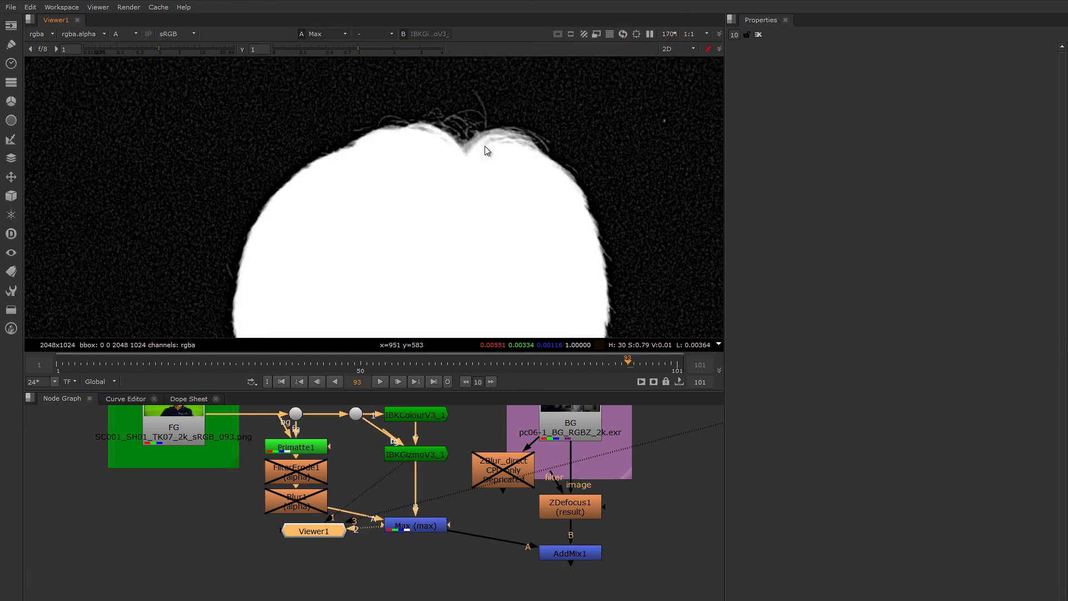
Delete the disabled FilterErode1 and Blur1 nodes between Primatte1 and Max.
{"action": "left_click_drag", "start_coordinate": [253, 460], "coordinate": [340, 519]}
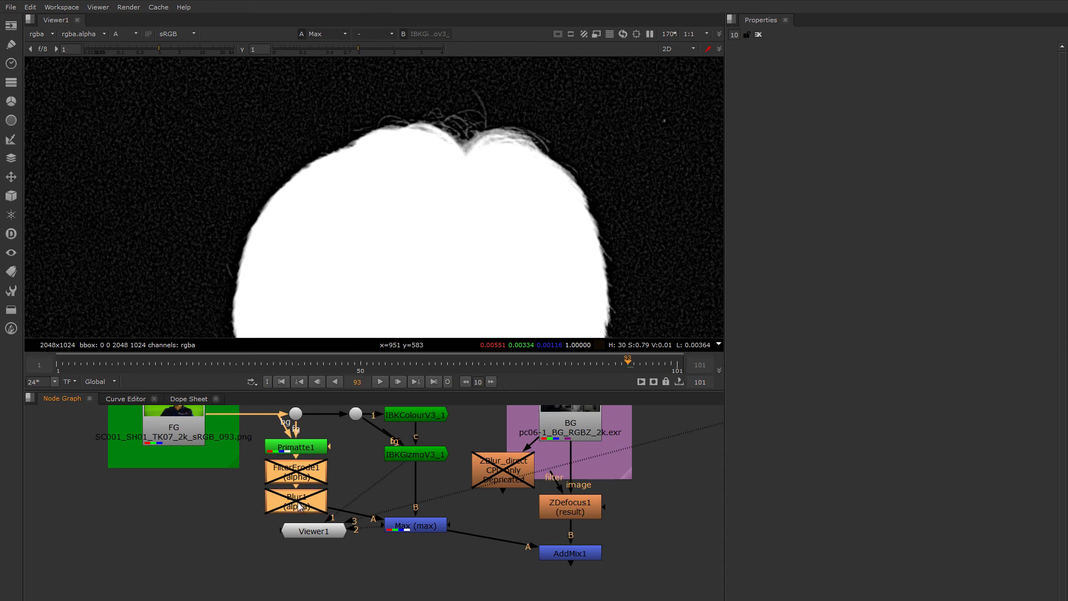
{"action": "key", "text": "Delete"}
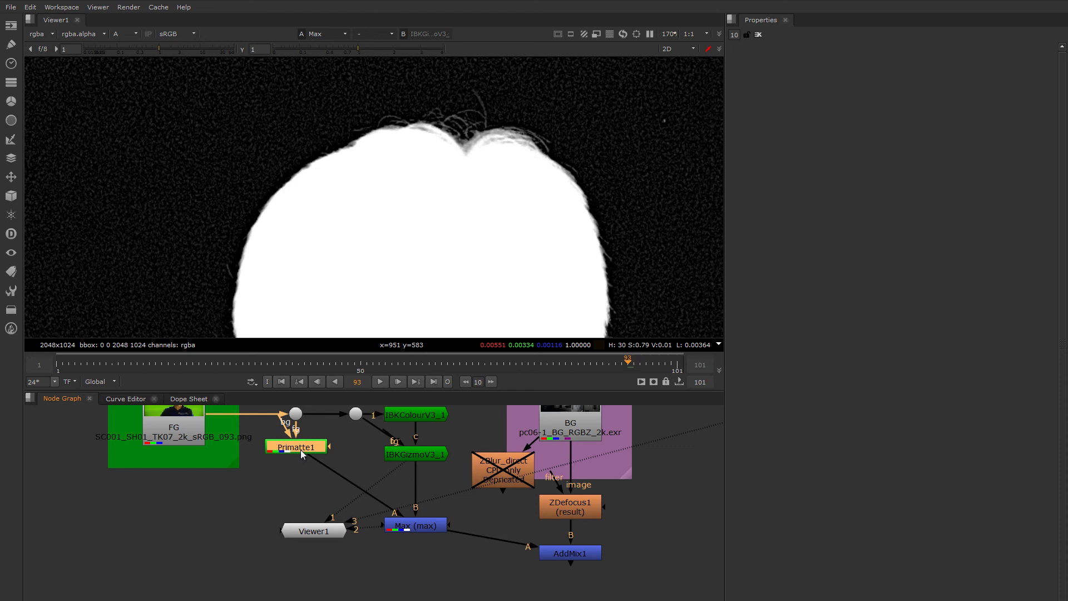
Insert a ColorLookup node after Primatte1 and limit it to the alpha channel.
{"action": "key", "text": "Tab"}
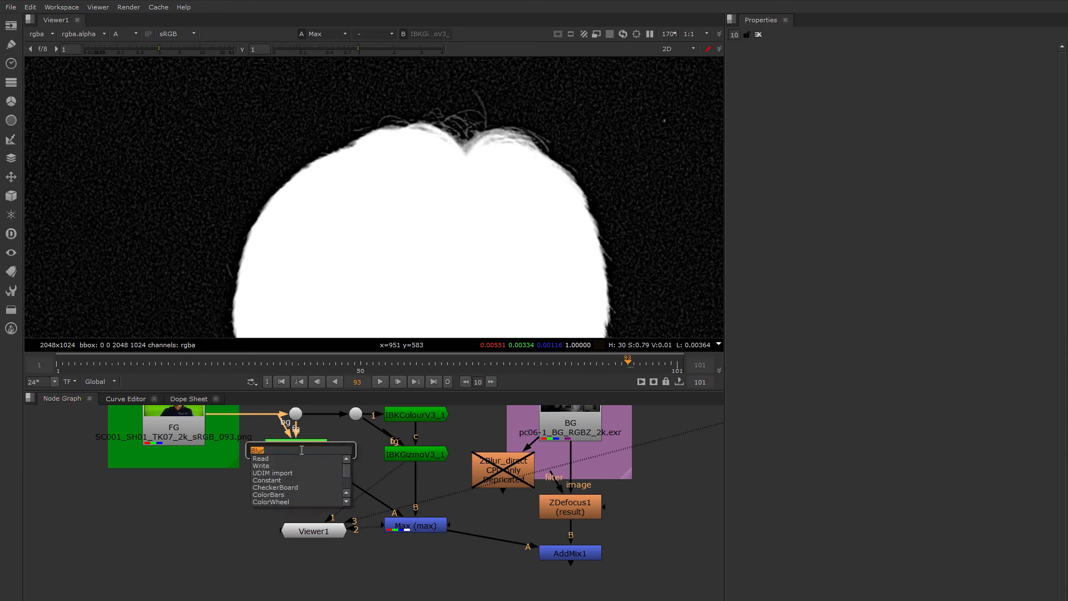
{"action": "type", "text": "colo"}
{"action": "key", "text": "Down"}
{"action": "key", "text": "Down"}
{"action": "key", "text": "Down"}
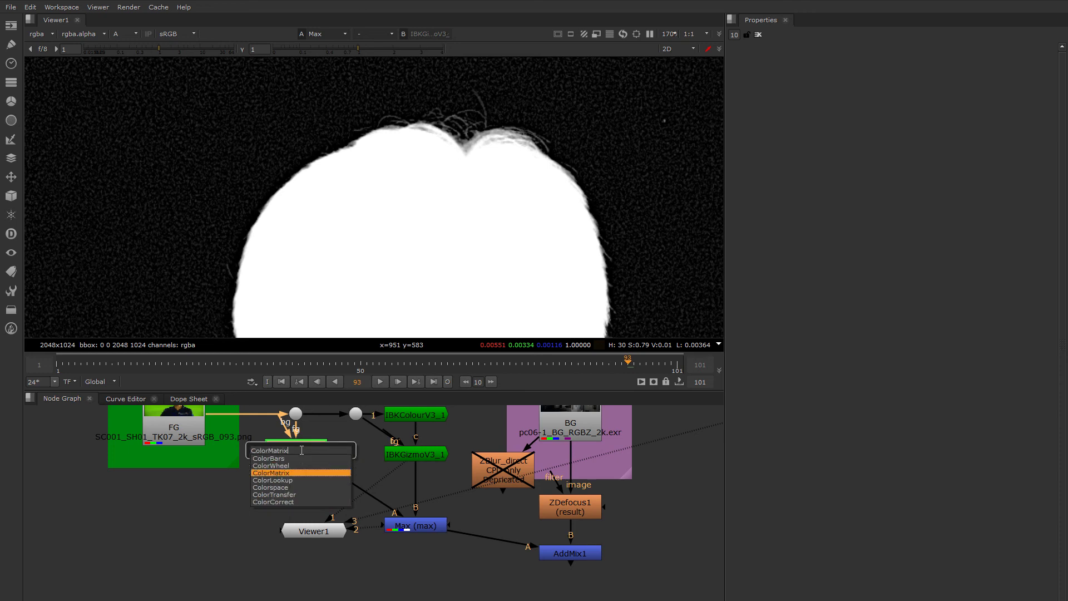
{"action": "key", "text": "Down"}
{"action": "key", "text": "Return"}
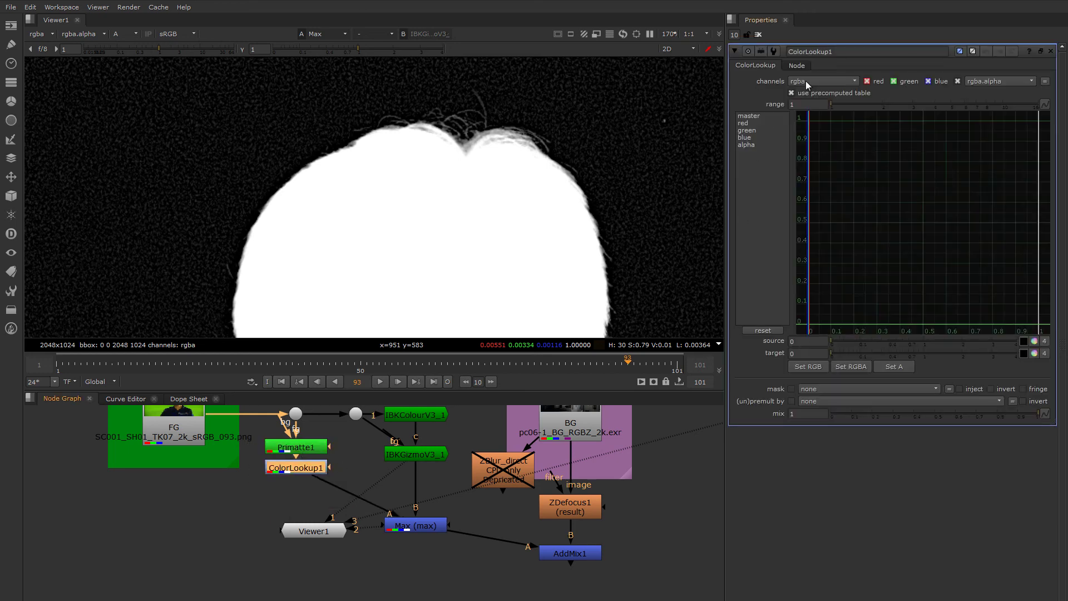
{"action": "left_click", "coordinate": [808, 82]}
{"action": "left_click", "coordinate": [819, 134]}
View ColorLookup1 and bend its master curve down, flattening the start and placing a point at about x 0.79, y 0.32.
{"action": "left_click", "coordinate": [753, 115]}
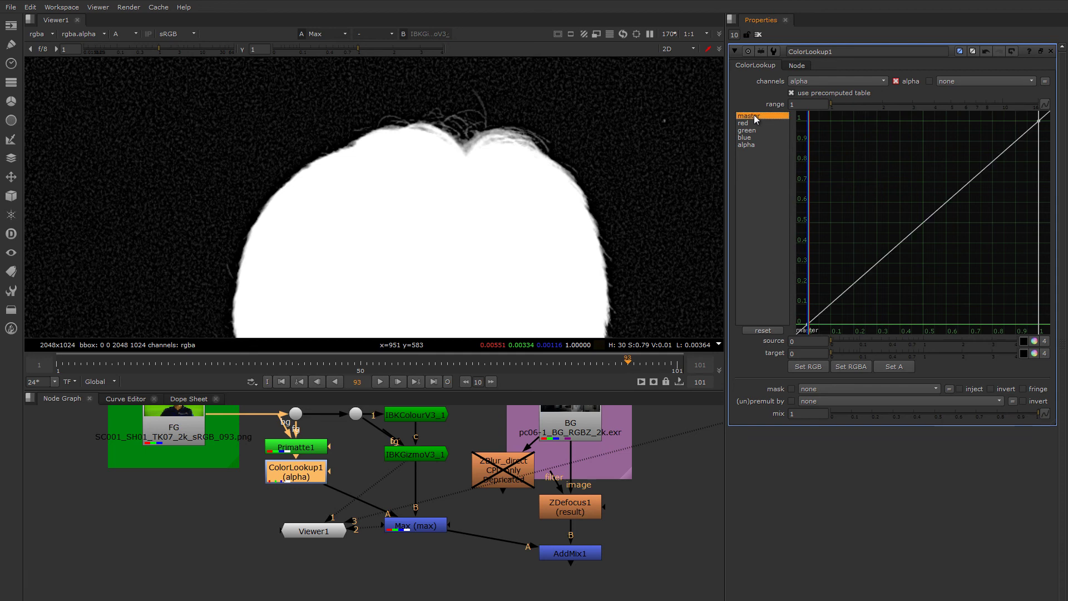
{"action": "left_click", "coordinate": [806, 325]}
{"action": "key", "text": "1"}
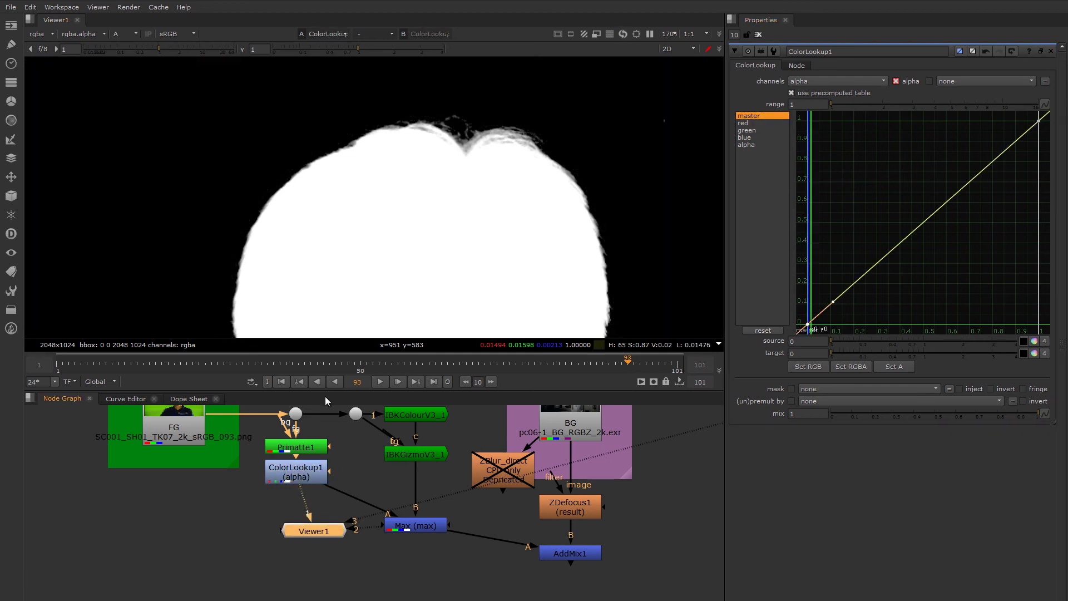
{"action": "left_click_drag", "start_coordinate": [833, 301], "coordinate": [858, 326]}
{"action": "left_click", "coordinate": [926, 262], "text": "ctrl+alt"}
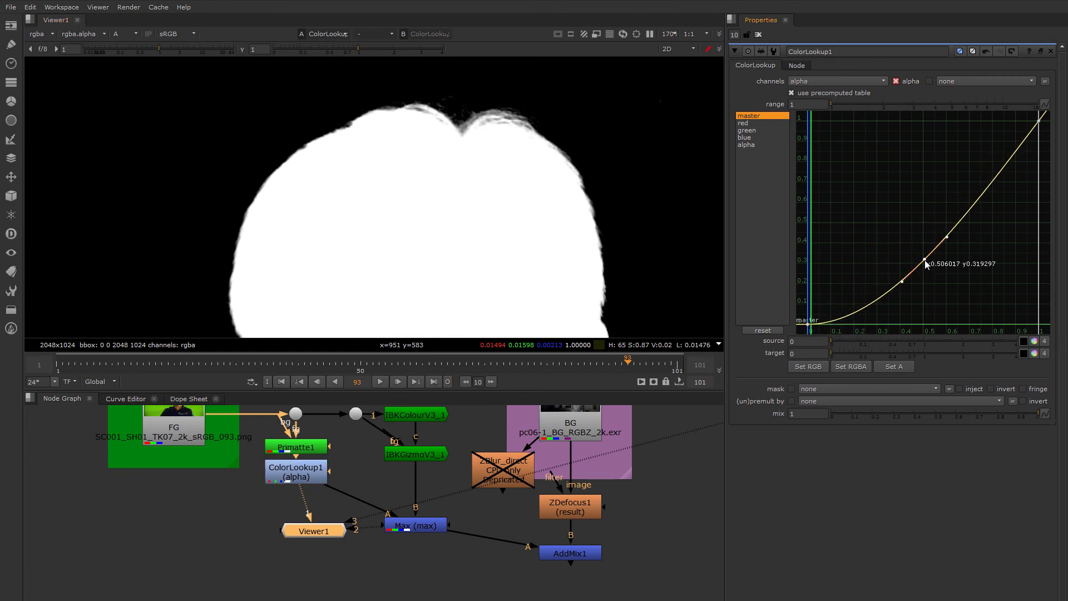
{"action": "left_click_drag", "start_coordinate": [925, 261], "coordinate": [991, 258]}
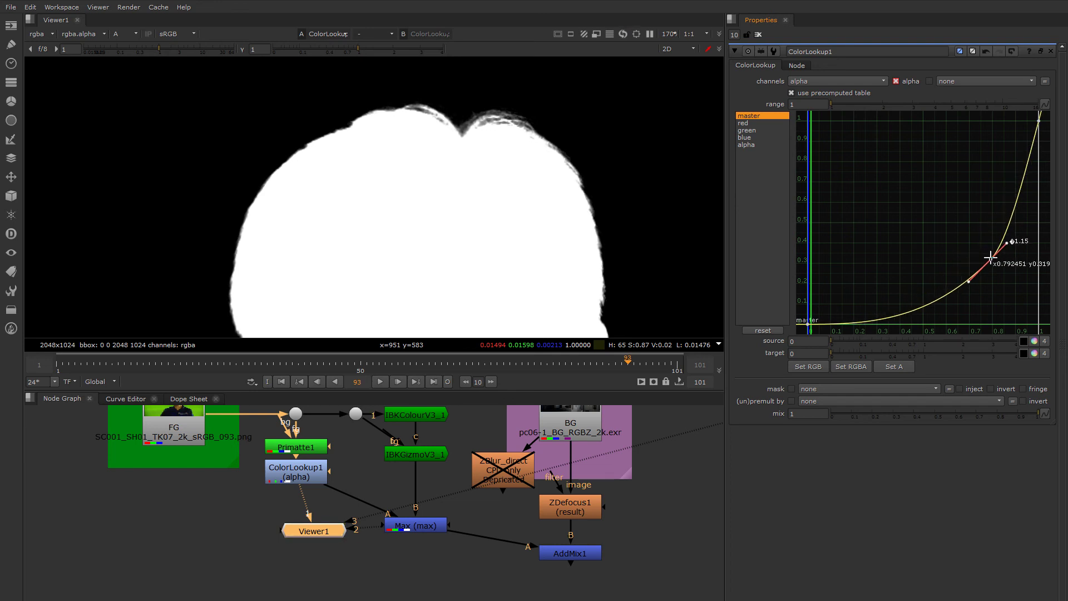
View the Max result, assigning IBKGizmoV3_1 to viewer input 1 and Max to viewer input 2.
{"action": "scroll", "coordinate": [417, 245], "scroll_direction": "down", "scroll_amount": 3}
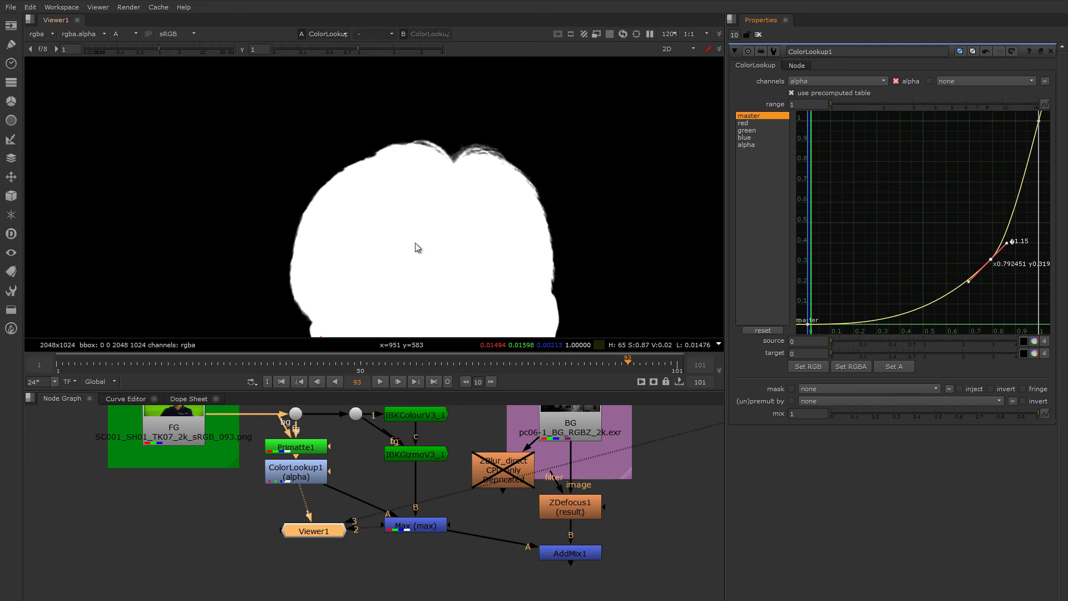
{"action": "left_click", "coordinate": [415, 529]}
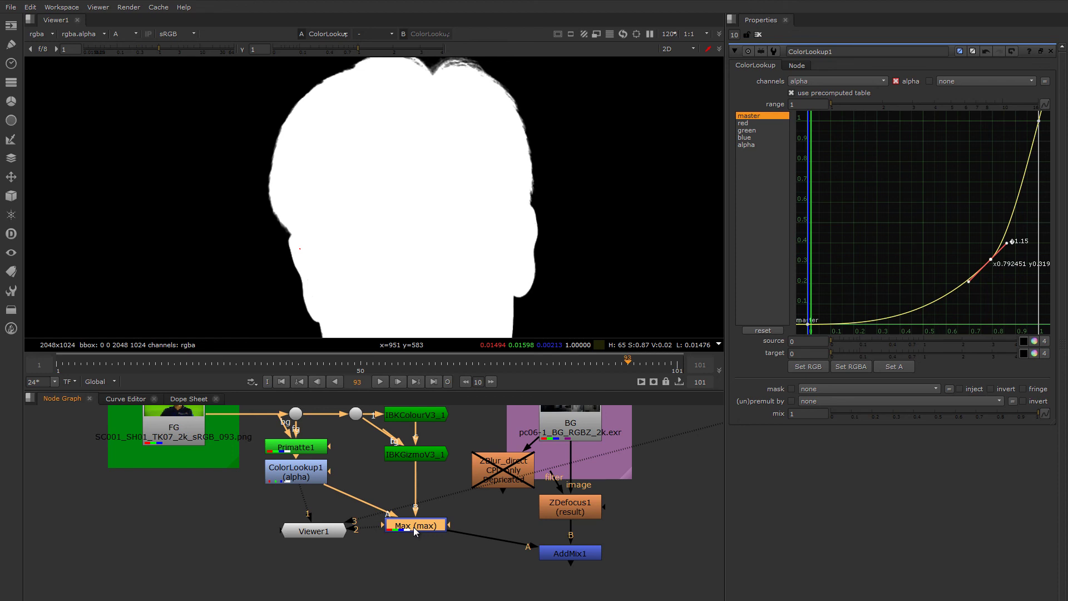
{"action": "key", "text": "1"}
{"action": "left_click", "coordinate": [417, 454]}
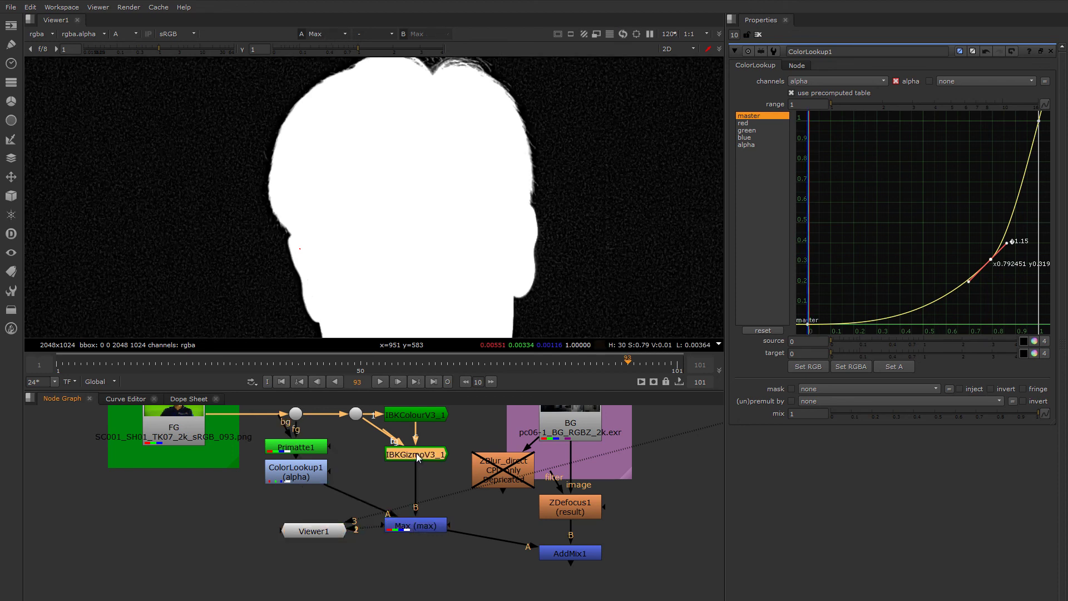
{"action": "key", "text": "1"}
{"action": "left_click", "coordinate": [412, 526]}
{"action": "key", "text": "2"}
Compare the IBKGizmoV3_1 and Max alphas along the hair parting with the ColorLookup applied.
{"action": "middle_click_drag", "start_coordinate": [413, 139], "coordinate": [417, 216]}
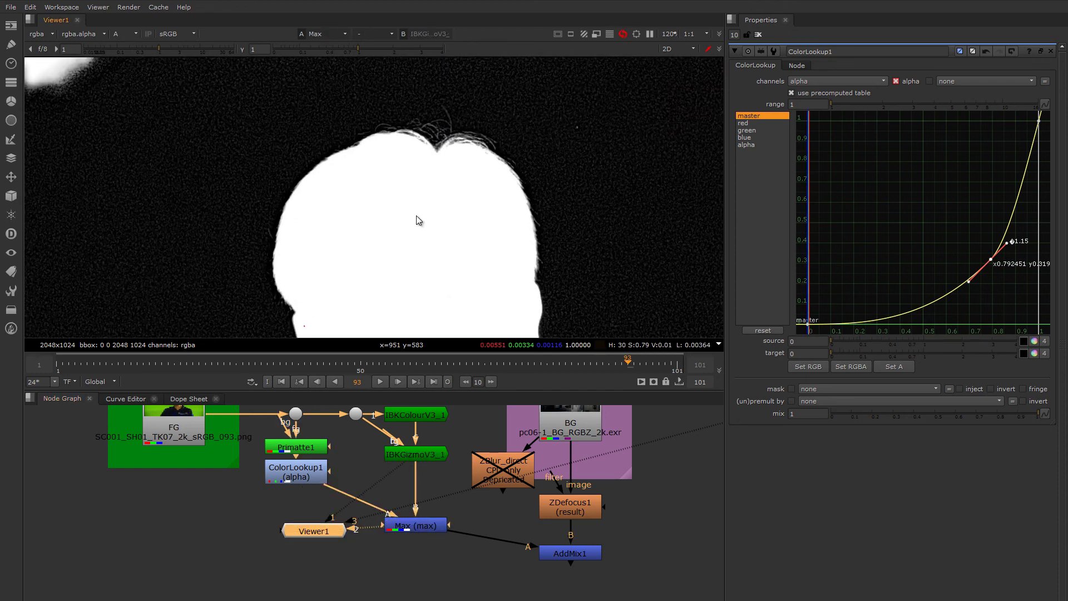
{"action": "scroll", "coordinate": [429, 158], "scroll_direction": "up", "scroll_amount": 2}
{"action": "scroll", "coordinate": [439, 149], "scroll_direction": "up", "scroll_amount": 2}
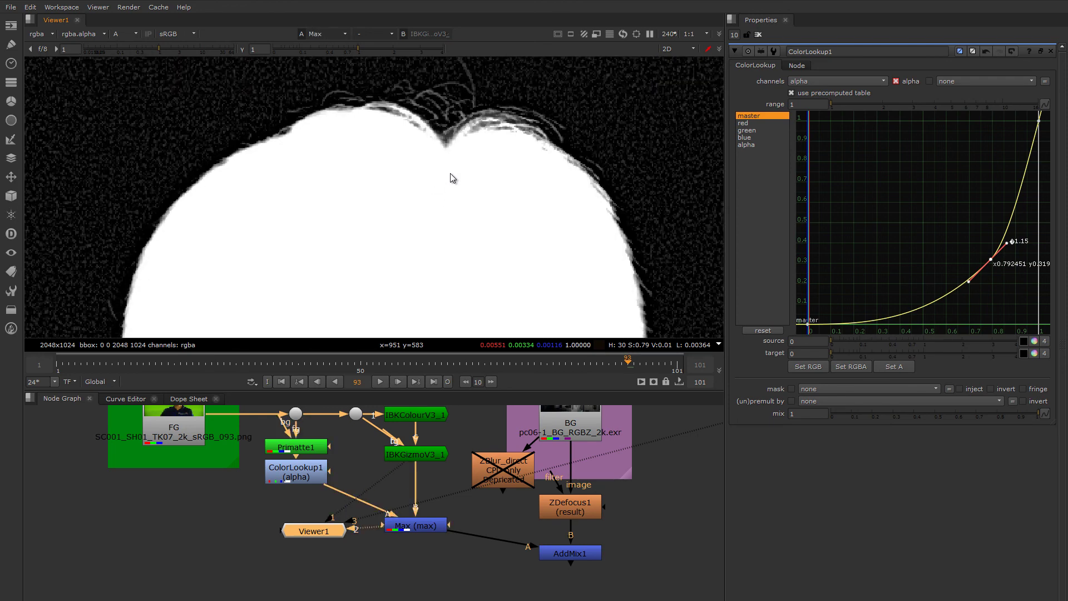
{"action": "key", "text": "1"}
{"action": "key", "text": "2"}
{"action": "key", "text": "1"}
{"action": "key", "text": "2"}
{"action": "key", "text": "1"}
{"action": "key", "text": "2"}
{"action": "scroll", "coordinate": [460, 158], "scroll_direction": "up", "scroll_amount": 2}
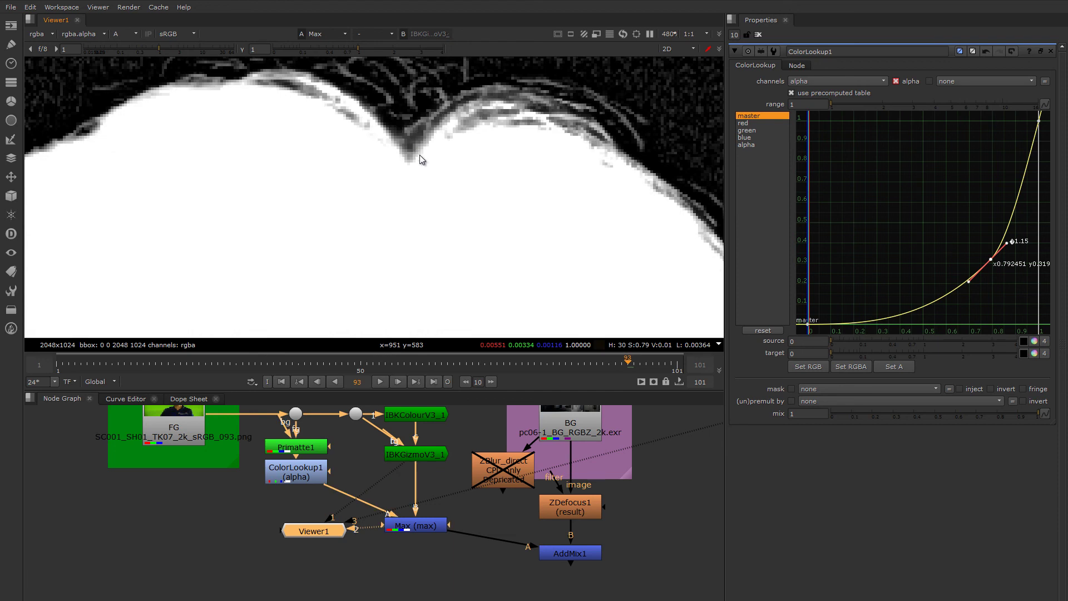
Make room above Max and insert an Erode (filter) node after ColorLookup1, using the triangle filter with size 1.
{"action": "left_click_drag", "start_coordinate": [415, 533], "coordinate": [416, 544]}
{"action": "left_click_drag", "start_coordinate": [320, 532], "coordinate": [334, 555]}
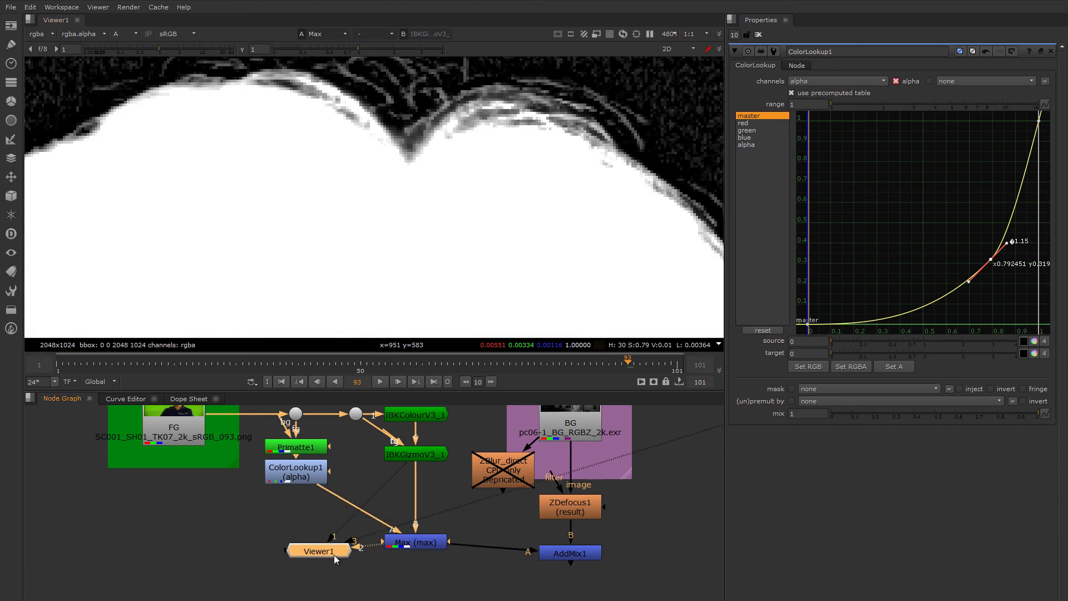
{"action": "left_click", "coordinate": [304, 476]}
{"action": "key", "text": "Tab"}
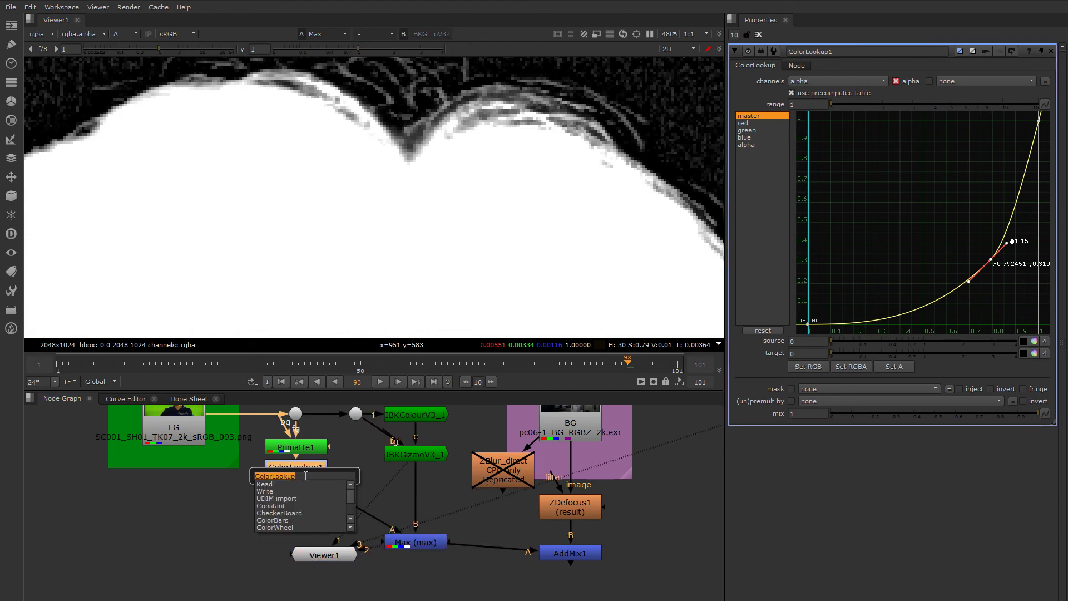
{"action": "type", "text": "erode"}
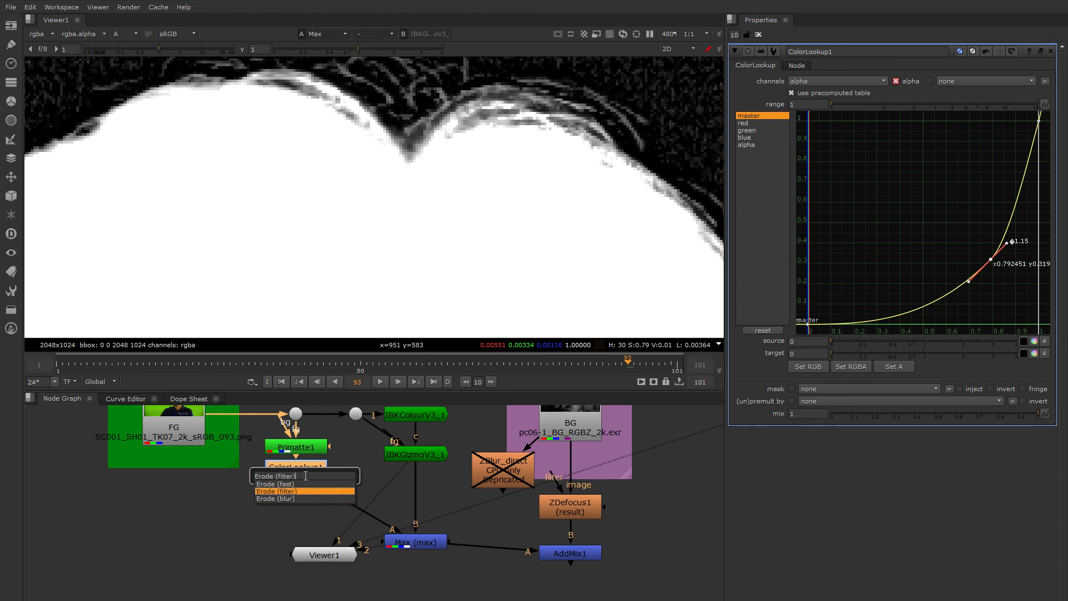
{"action": "key", "text": "Return"}
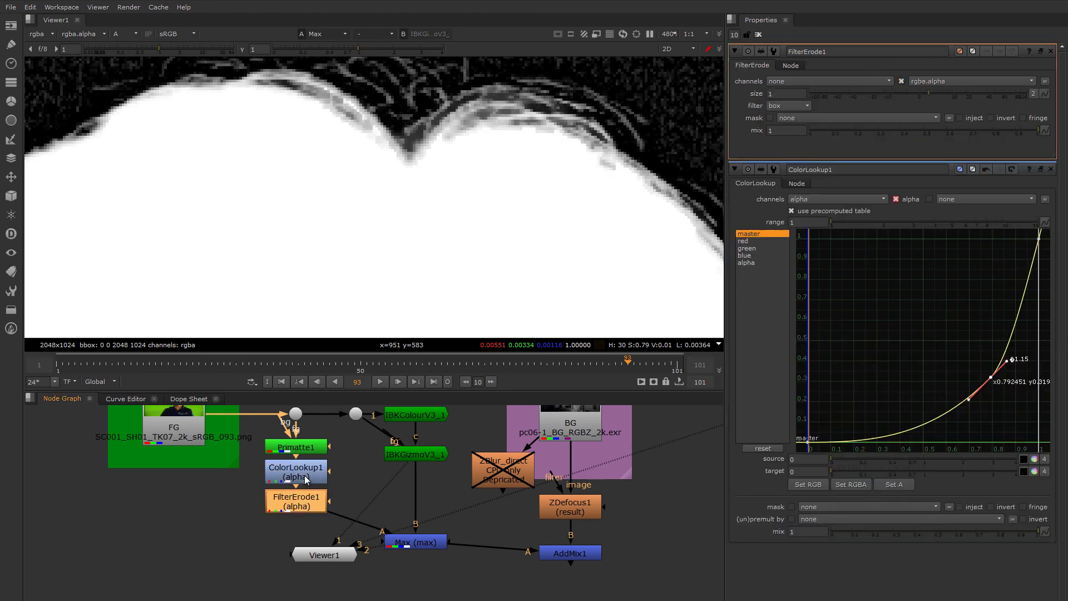
{"action": "left_click", "coordinate": [790, 105]}
{"action": "left_click", "coordinate": [792, 113]}
{"action": "left_click_drag", "start_coordinate": [927, 91], "coordinate": [929, 91]}
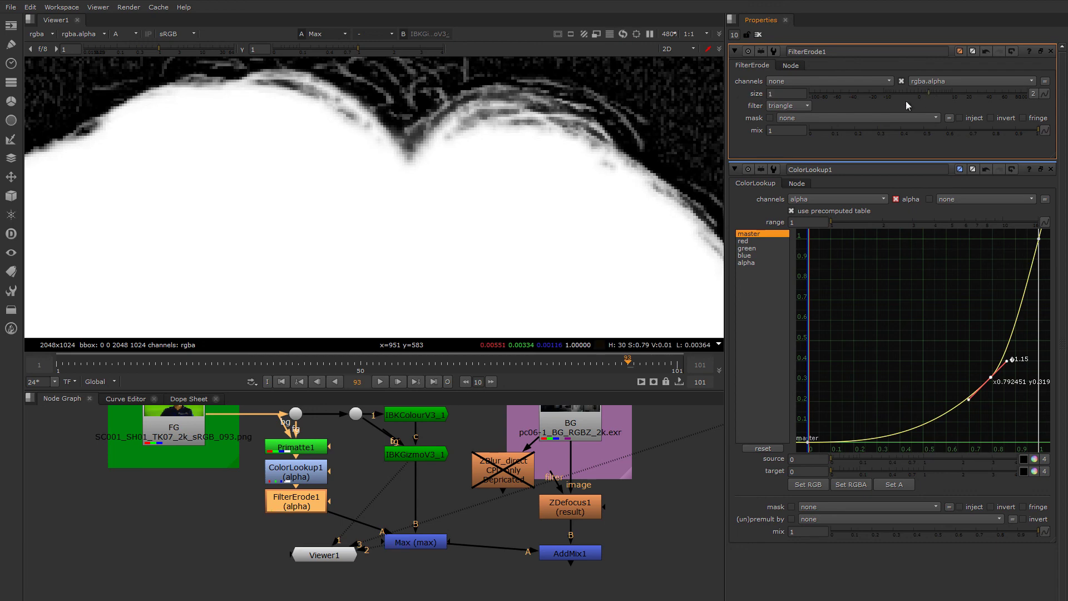
View the AddMix1 composite in full colour at the hair parting and set FilterErode1's size to 1.2.
{"action": "scroll", "coordinate": [479, 202], "scroll_direction": "down", "scroll_amount": 5}
{"action": "middle_click_drag", "start_coordinate": [452, 147], "coordinate": [451, 111]}
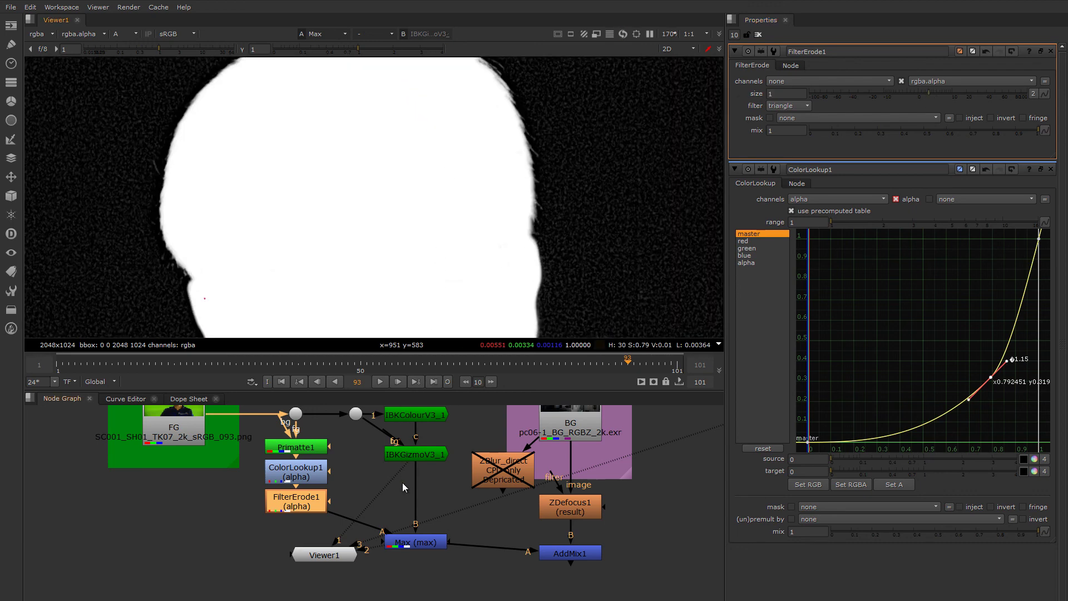
{"action": "middle_click_drag", "start_coordinate": [405, 558], "coordinate": [402, 520]}
{"action": "left_click", "coordinate": [553, 508]}
{"action": "key", "text": "1"}
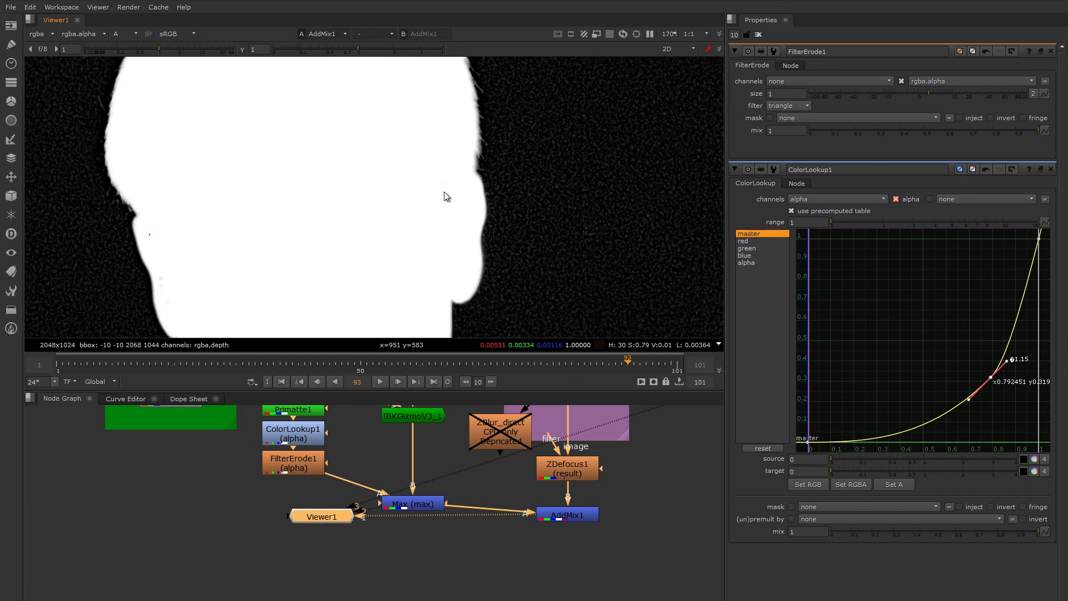
{"action": "key", "text": "a"}
{"action": "scroll", "coordinate": [413, 108], "scroll_direction": "up", "scroll_amount": 5}
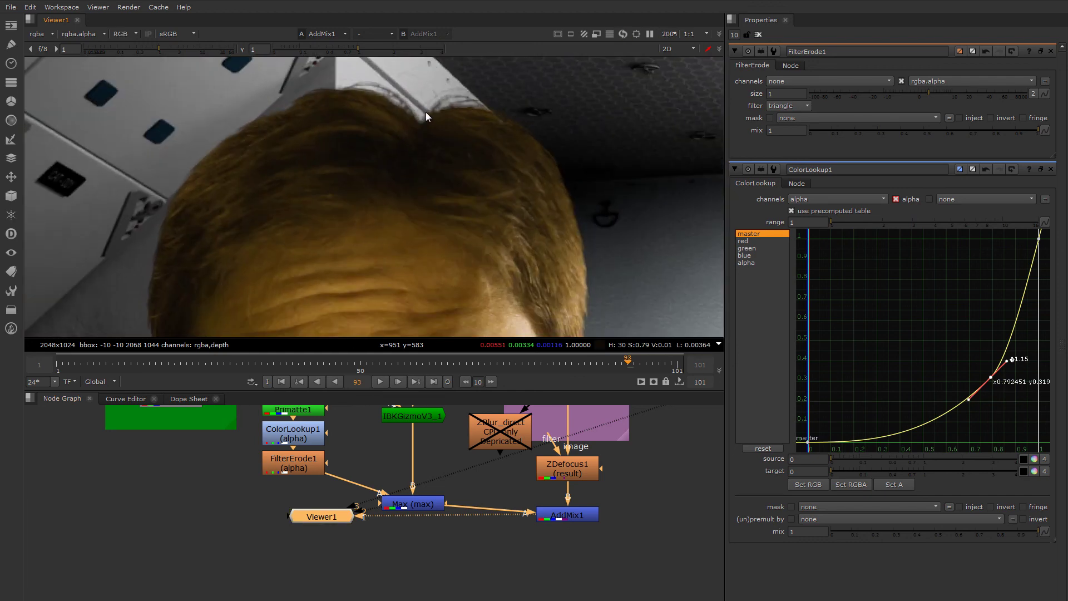
{"action": "left_click_drag", "start_coordinate": [930, 95], "coordinate": [929, 95]}
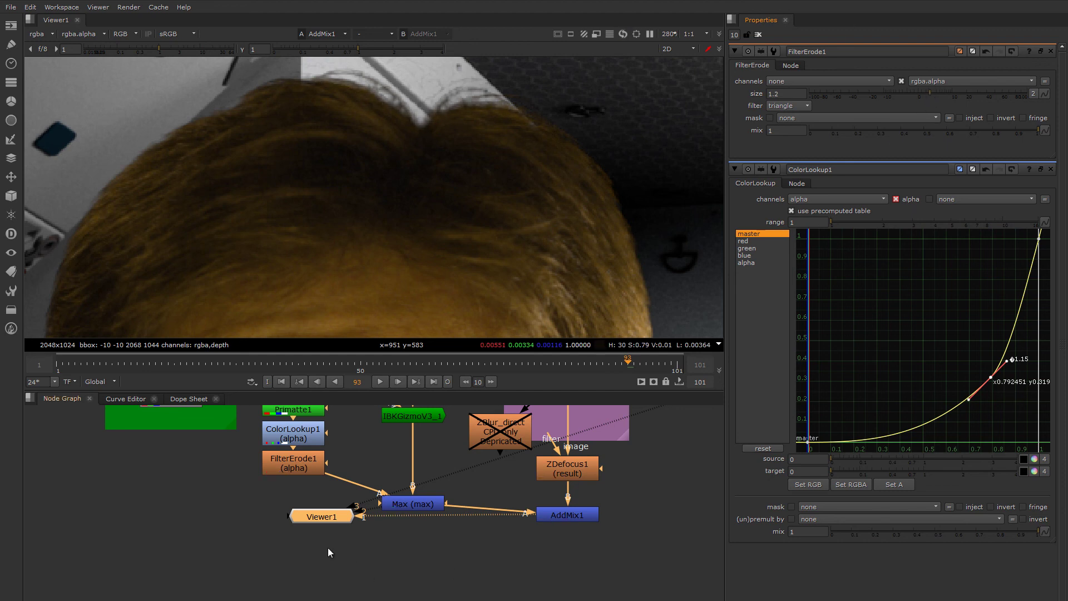
Temporarily disable FilterErode1 while moving ColorLookup1's master curve point to about x 0.778, y 0.319.
{"action": "left_click", "coordinate": [296, 462]}
{"action": "key", "text": "d"}
{"action": "middle_click_drag", "start_coordinate": [293, 473], "coordinate": [299, 499]}
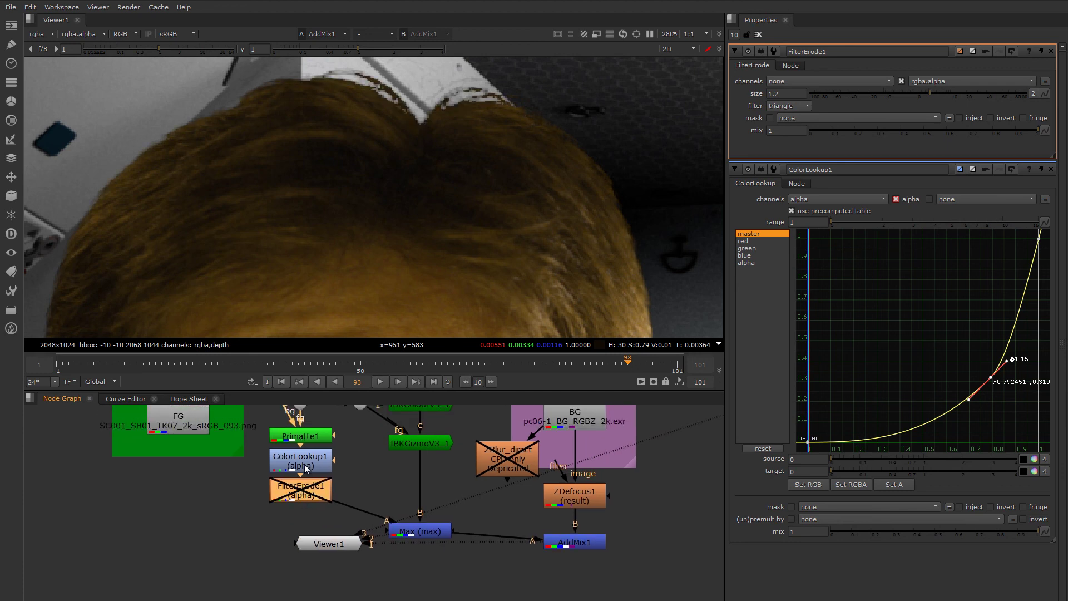
{"action": "double_click", "coordinate": [306, 465]}
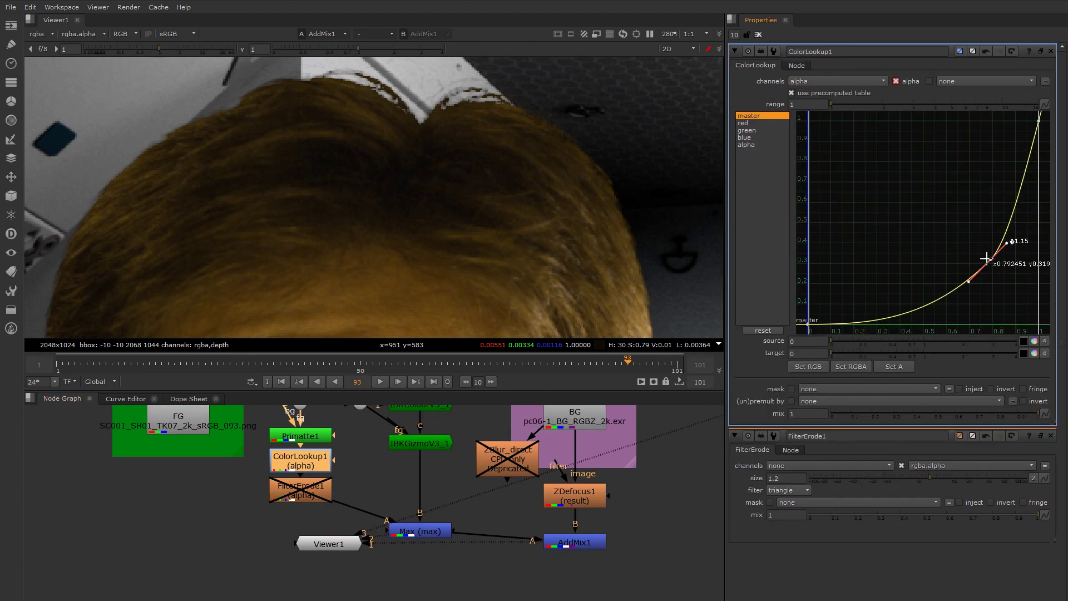
{"action": "mouse_move", "coordinate": [988, 258]}
{"action": "left_mouse_down"}
{"action": "mouse_move", "coordinate": [961, 258]}
{"action": "mouse_move", "coordinate": [987, 259]}
{"action": "left_mouse_up"}
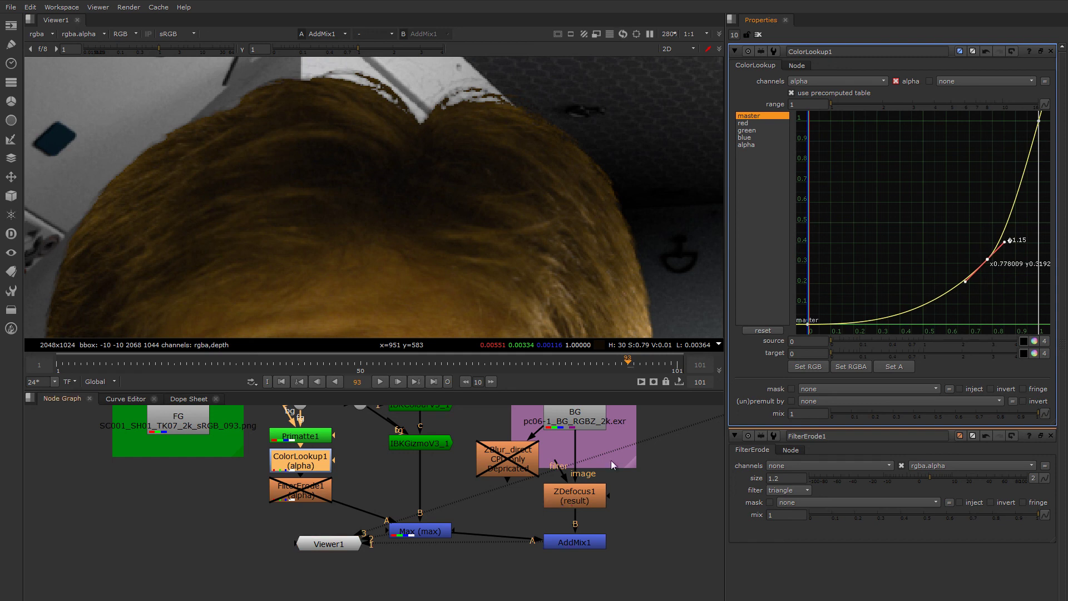
{"action": "left_click", "coordinate": [294, 489]}
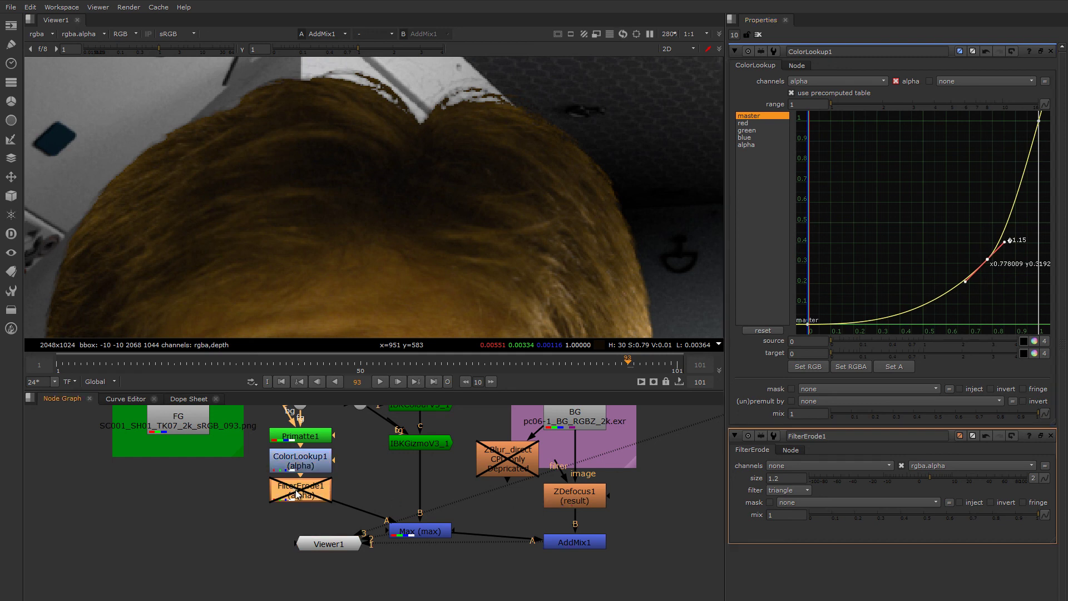
{"action": "key", "text": "d"}
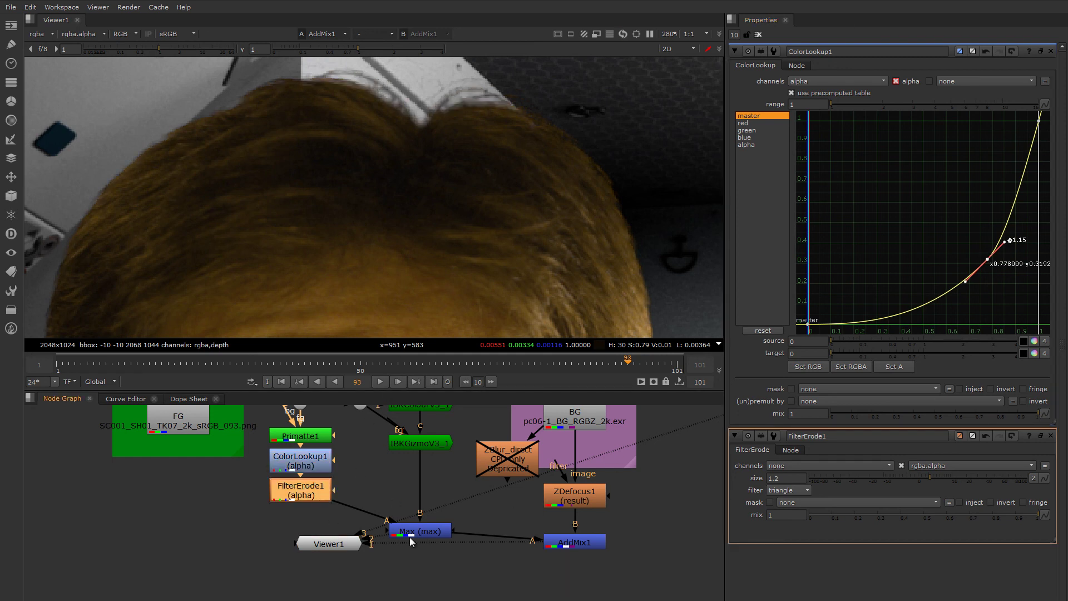
Insert a Blur node between FilterErode1 and Max, limited to the alpha channel with size 2.1.
{"action": "left_click_drag", "start_coordinate": [410, 537], "coordinate": [425, 542]}
{"action": "left_click_drag", "start_coordinate": [330, 544], "coordinate": [345, 569]}
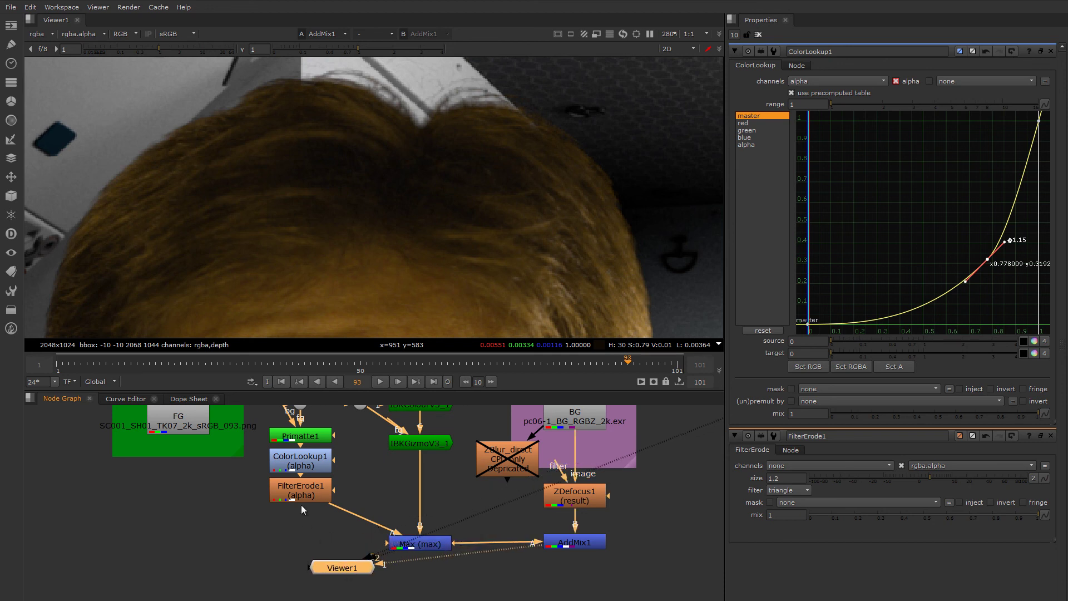
{"action": "left_click", "coordinate": [303, 495]}
{"action": "key", "text": "b"}
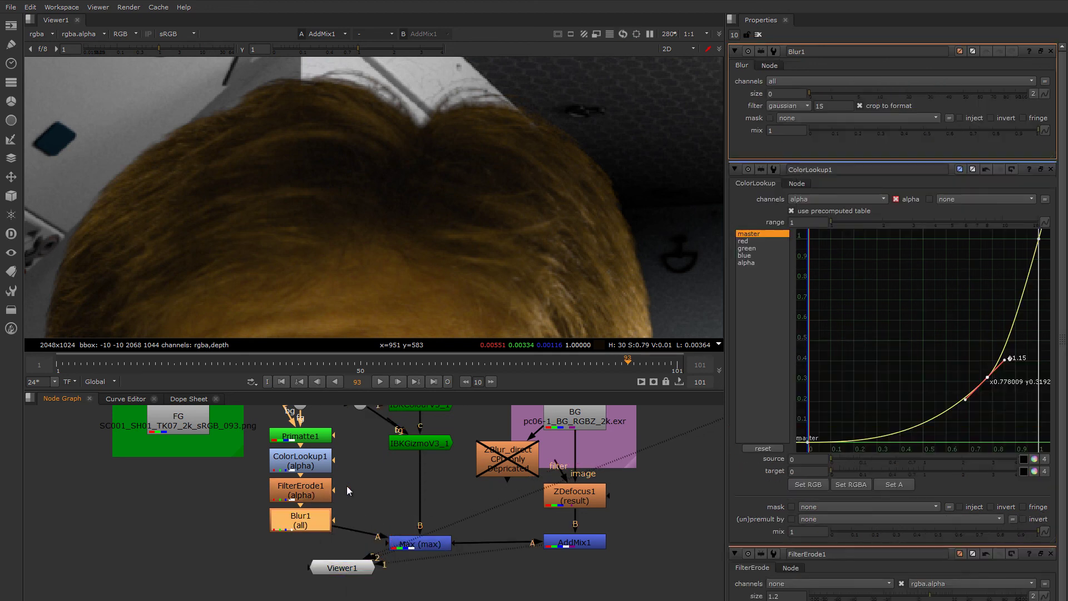
{"action": "left_click", "coordinate": [829, 81]}
{"action": "left_click", "coordinate": [801, 134]}
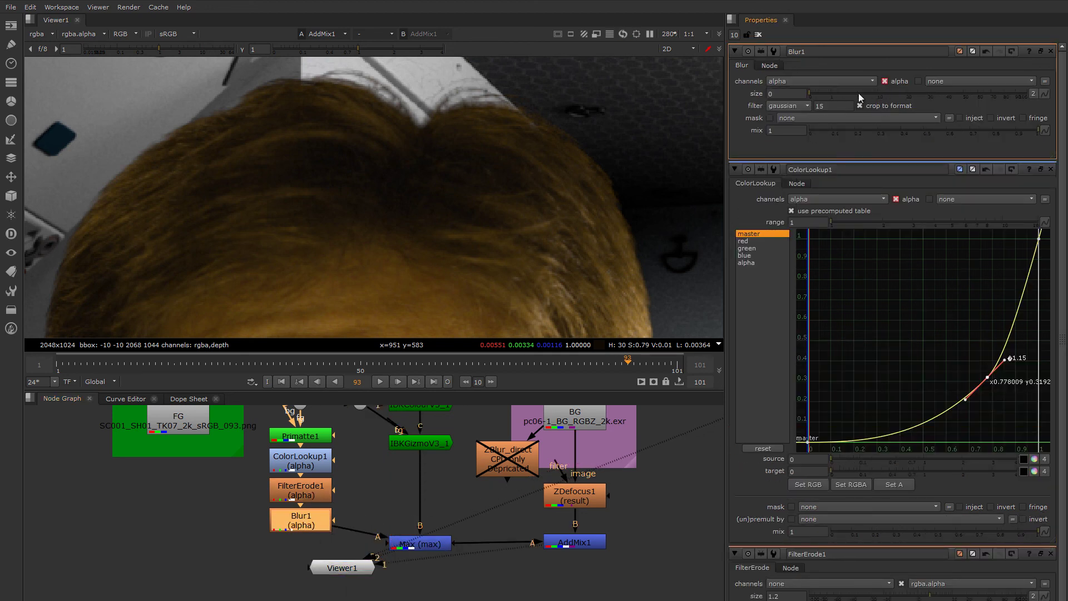
{"action": "left_click", "coordinate": [829, 92]}
{"action": "left_click_drag", "start_coordinate": [829, 91], "coordinate": [840, 89]}
Switch FilterErode1 to the box filter and set its size to 1.4.
{"action": "scroll", "coordinate": [511, 160], "scroll_direction": "down", "scroll_amount": 3}
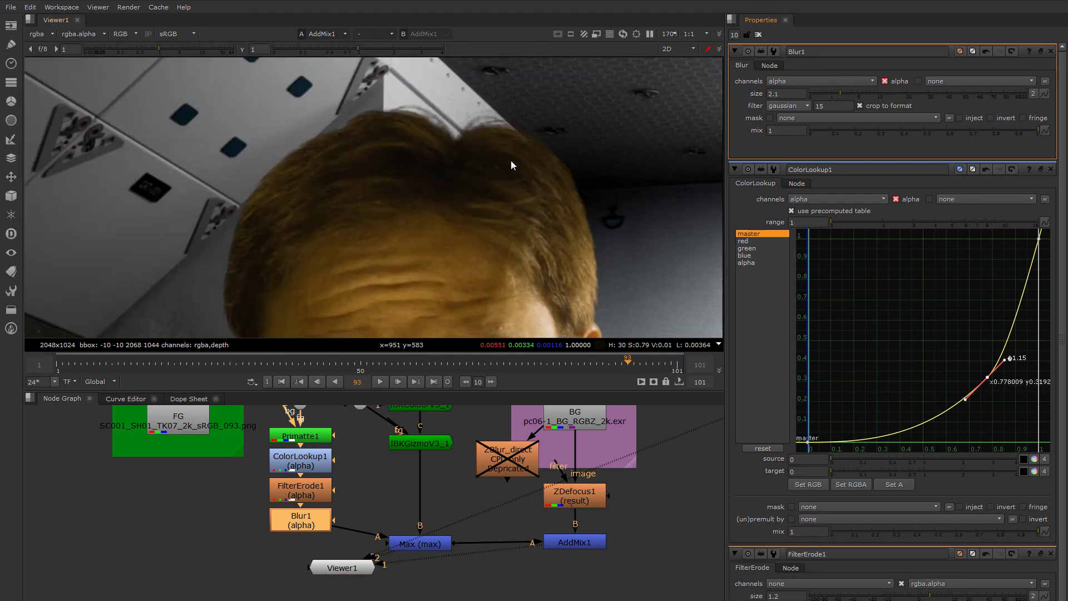
{"action": "middle_click_drag", "start_coordinate": [511, 161], "coordinate": [543, 181]}
{"action": "scroll", "coordinate": [478, 127], "scroll_direction": "up", "scroll_amount": 4}
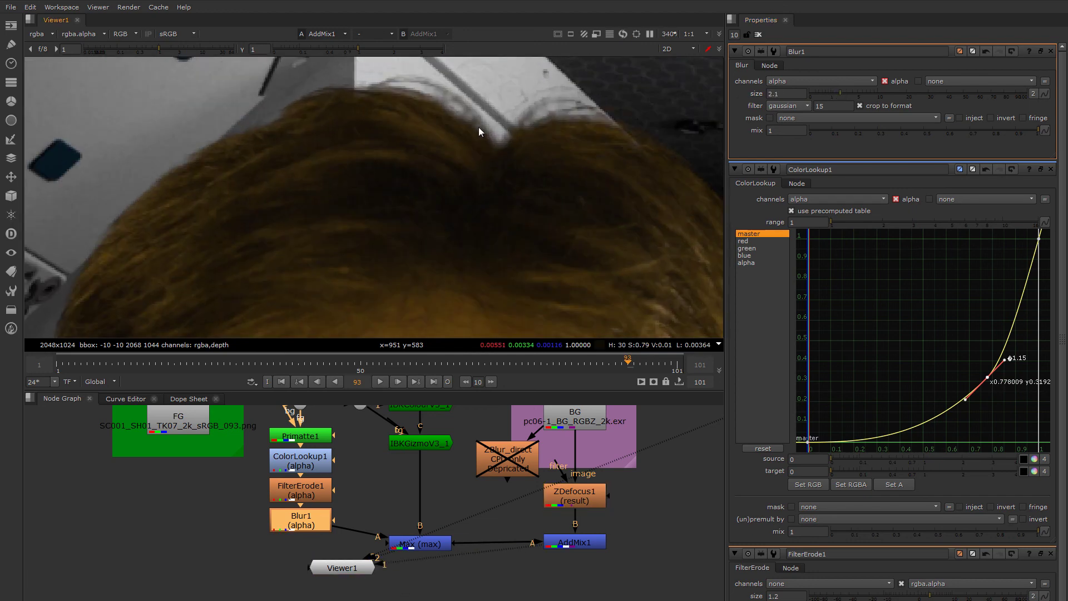
{"action": "double_click", "coordinate": [312, 495]}
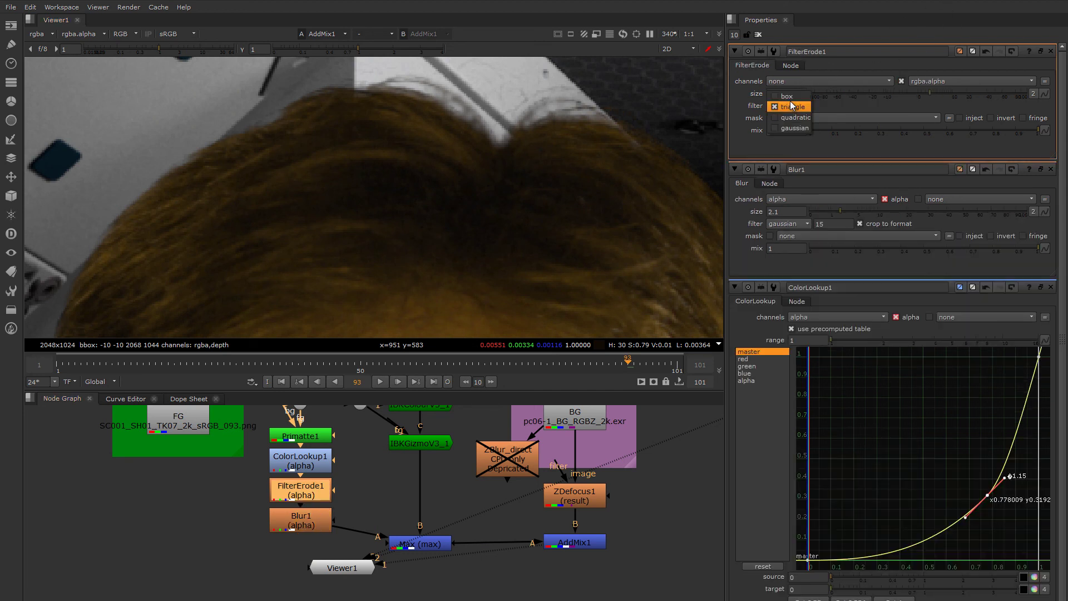
{"action": "left_click", "coordinate": [790, 96]}
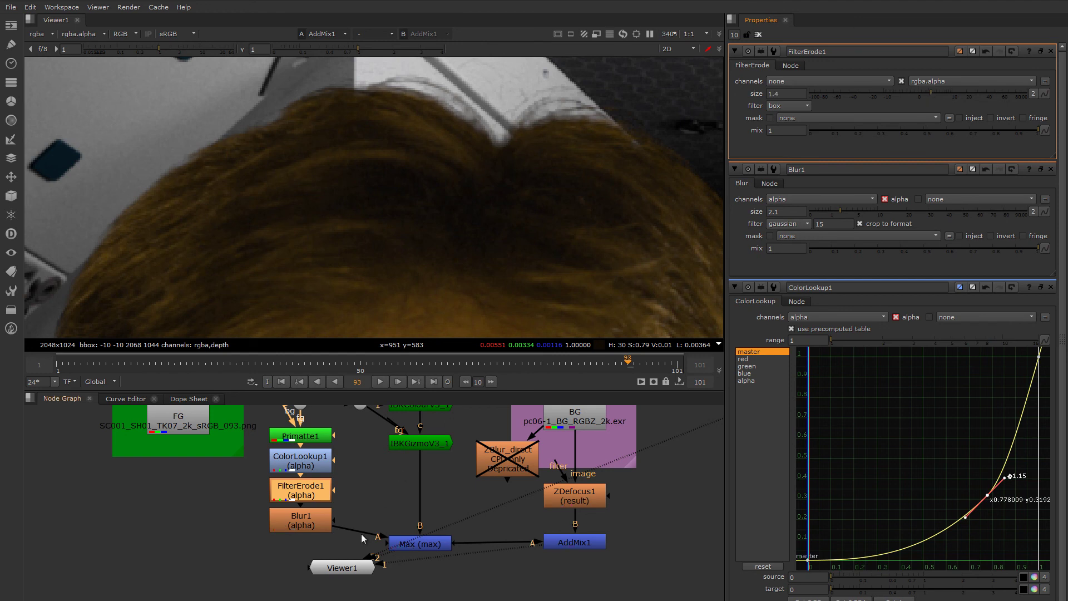
Increase Blur1's size to 3.3.
{"action": "double_click", "coordinate": [312, 515]}
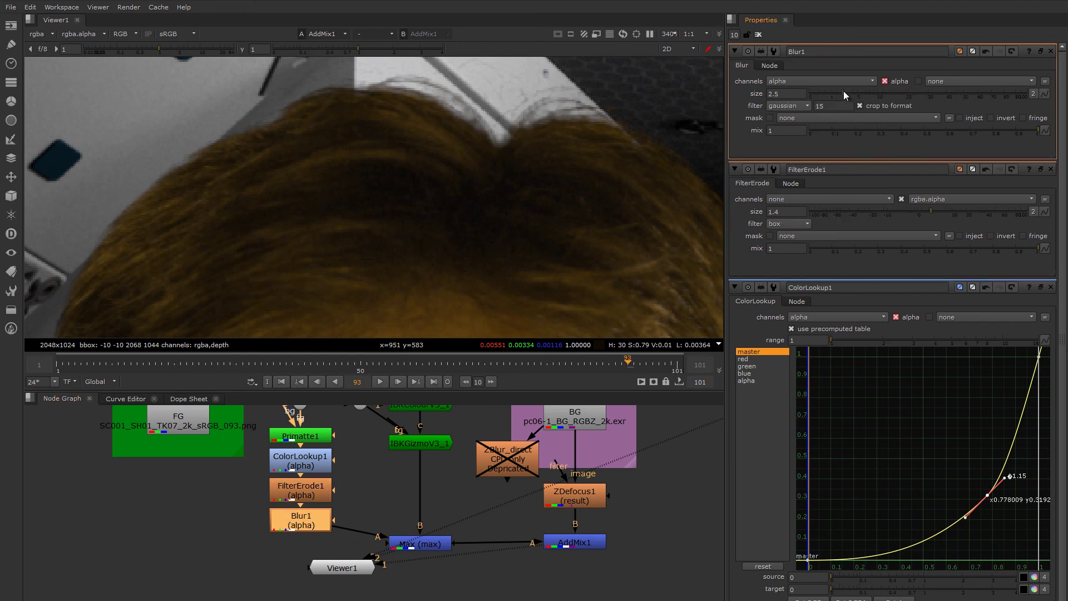
{"action": "left_click_drag", "start_coordinate": [844, 91], "coordinate": [849, 88]}
{"action": "middle_click_drag", "start_coordinate": [593, 220], "coordinate": [505, 222]}
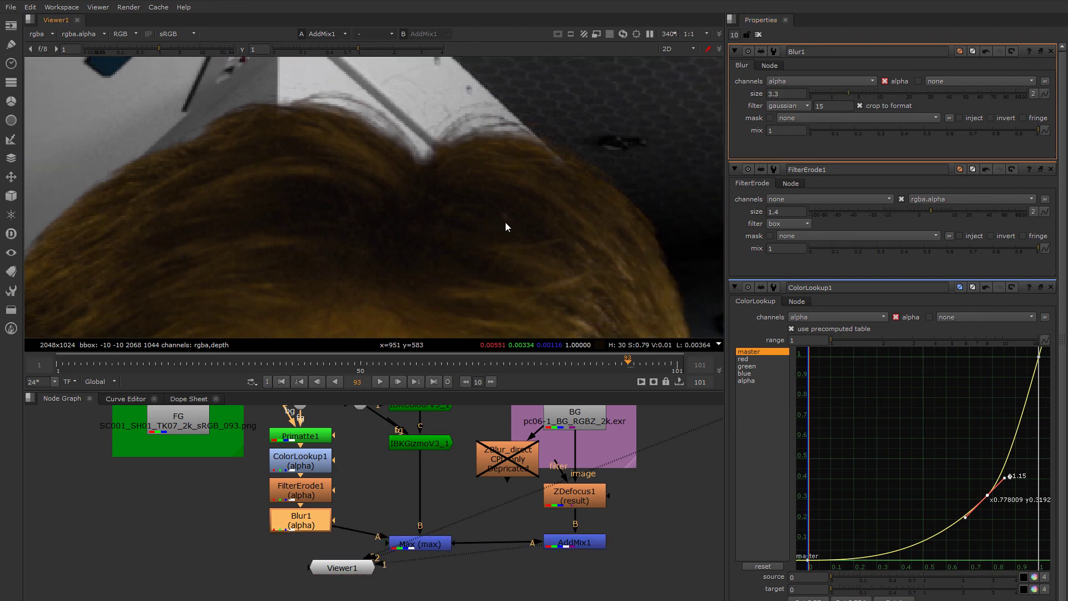
Examine the AddMix1 composite's edges around the hair, the face and the rest of the actor.
{"action": "scroll", "coordinate": [453, 157], "scroll_direction": "down", "scroll_amount": 3}
{"action": "middle_click_drag", "start_coordinate": [419, 179], "coordinate": [477, 133]}
{"action": "scroll", "coordinate": [476, 133], "scroll_direction": "down", "scroll_amount": 1}
{"action": "middle_click_drag", "start_coordinate": [483, 221], "coordinate": [464, 169]}
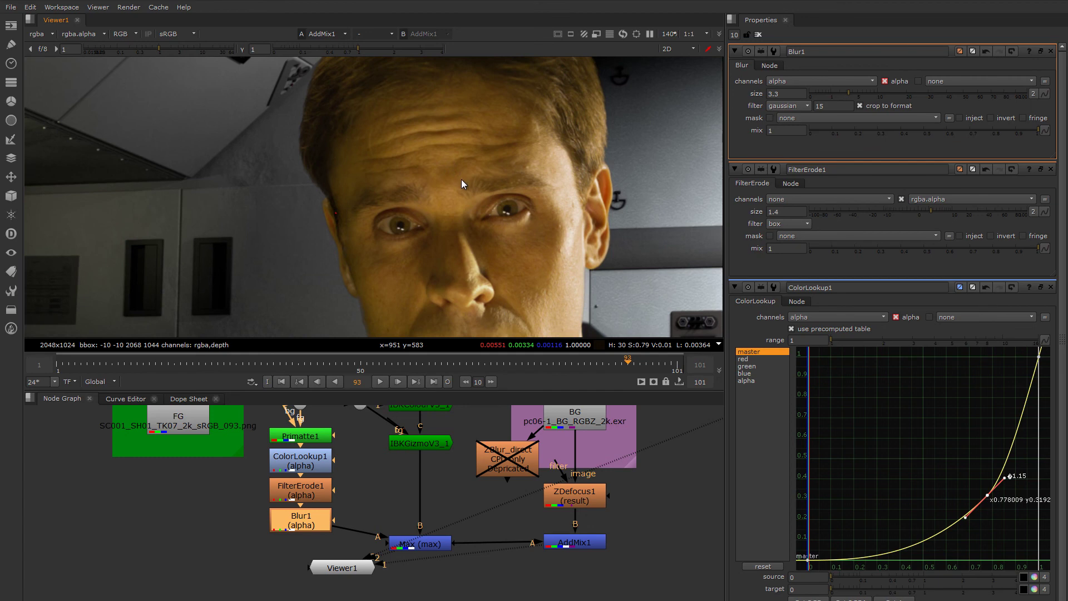
{"action": "scroll", "coordinate": [462, 179], "scroll_direction": "down", "scroll_amount": 1}
{"action": "middle_click_drag", "start_coordinate": [462, 206], "coordinate": [426, 186]}
{"action": "scroll", "coordinate": [466, 220], "scroll_direction": "down", "scroll_amount": 2}
{"action": "middle_click_drag", "start_coordinate": [463, 232], "coordinate": [461, 175]}
{"action": "middle_click_drag", "start_coordinate": [420, 237], "coordinate": [454, 197]}
{"action": "middle_click_drag", "start_coordinate": [459, 135], "coordinate": [416, 222]}
Go to frame 52 and inspect the composite's hair edges there.
{"action": "mouse_move", "coordinate": [388, 365]}
{"action": "left_mouse_down"}
{"action": "mouse_move", "coordinate": [318, 368]}
{"action": "mouse_move", "coordinate": [385, 367]}
{"action": "mouse_move", "coordinate": [362, 368]}
{"action": "mouse_move", "coordinate": [373, 368]}
{"action": "left_mouse_up"}
{"action": "scroll", "coordinate": [416, 165], "scroll_direction": "up", "scroll_amount": 4}
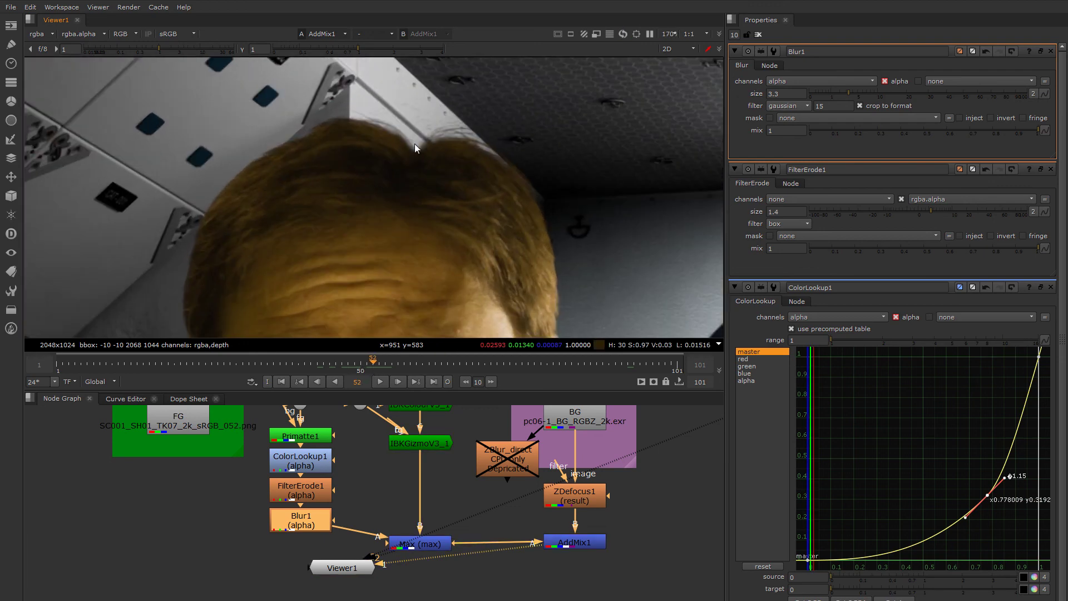
{"action": "scroll", "coordinate": [425, 170], "scroll_direction": "down", "scroll_amount": 2}
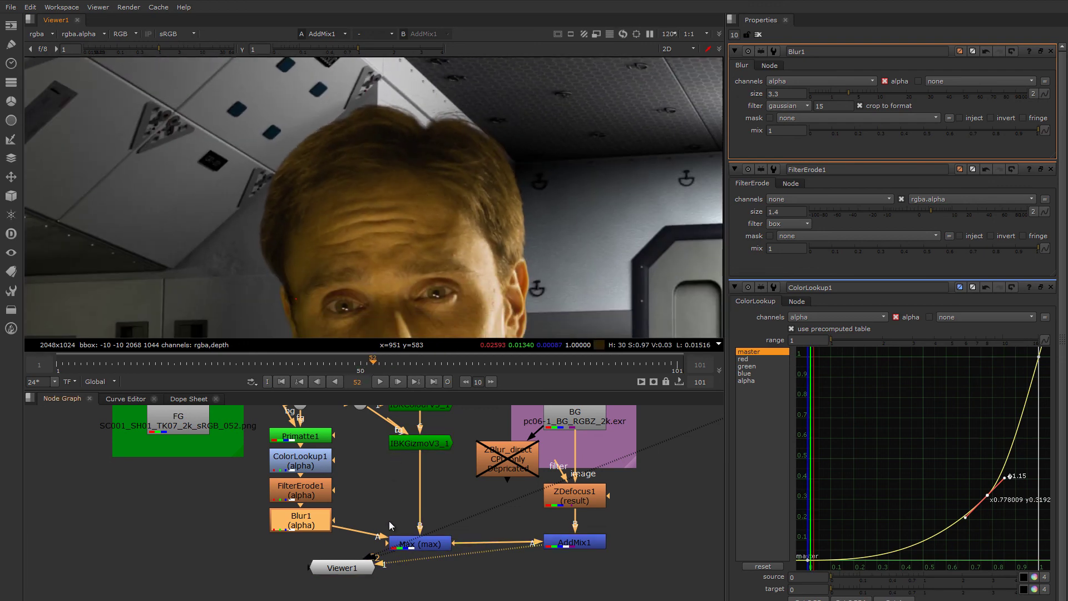